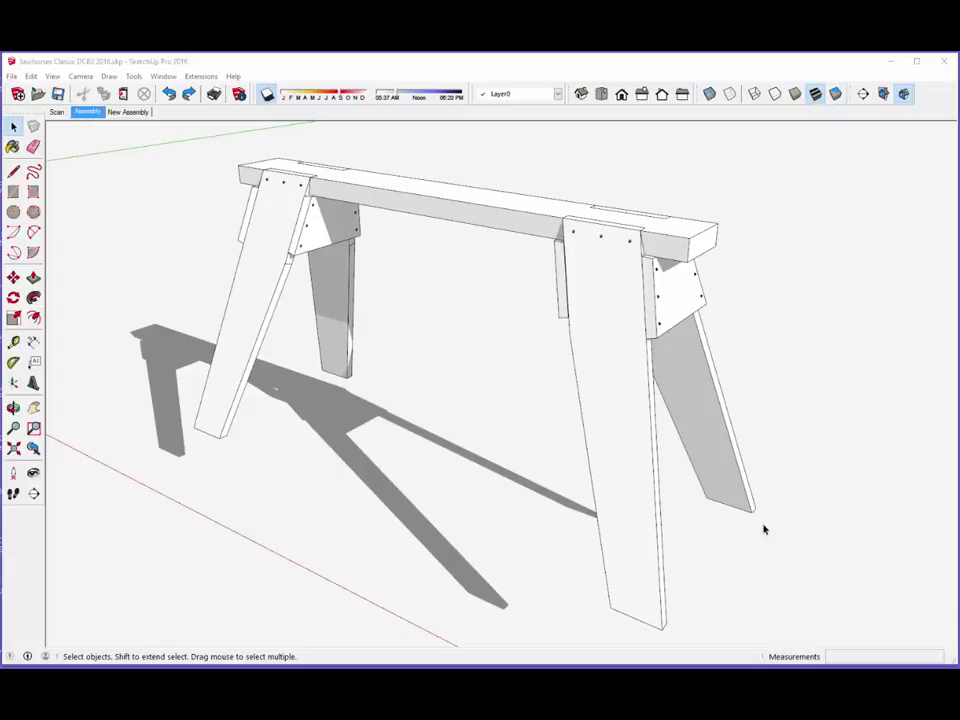
Step: Orbit and zoom around the finished sawhorse to inspect its top beam, legs and gussets
middle_drag(741, 497, 311, 296)
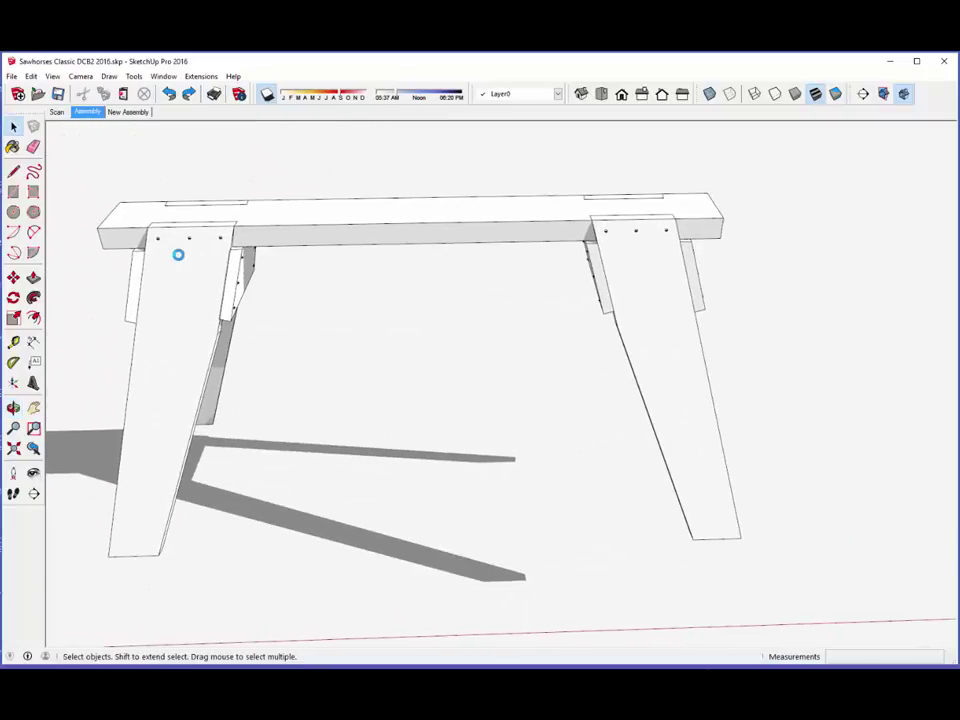
middle_drag(180, 255, 527, 214)
scroll(525, 214, down, 3)
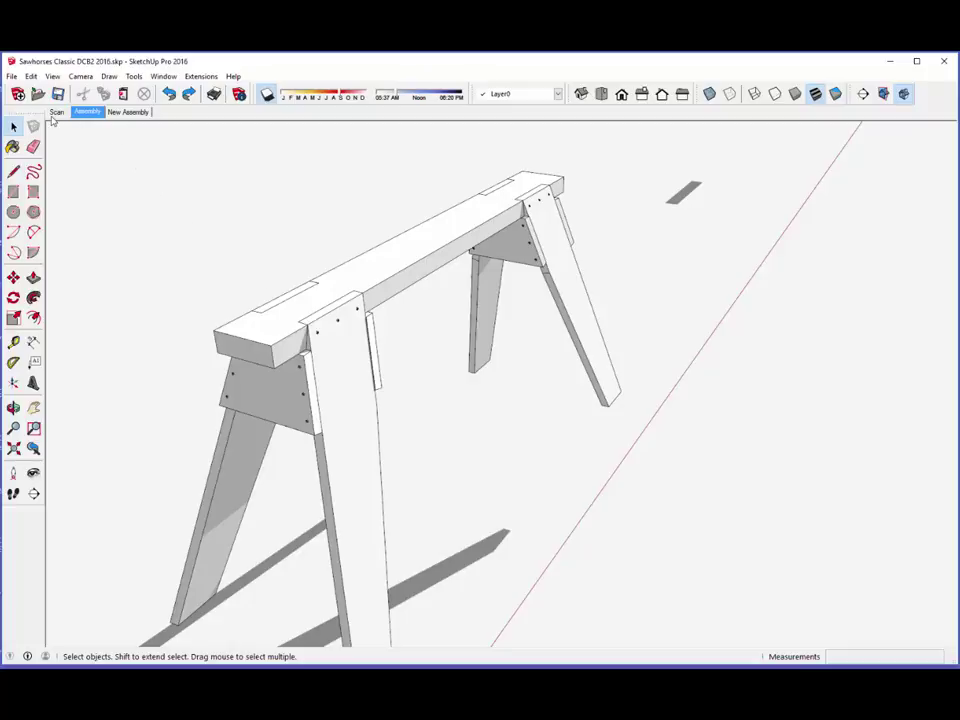
Step: View the scanned general-purpose horse drawing scene, then switch to the New Assembly scene
click(56, 112)
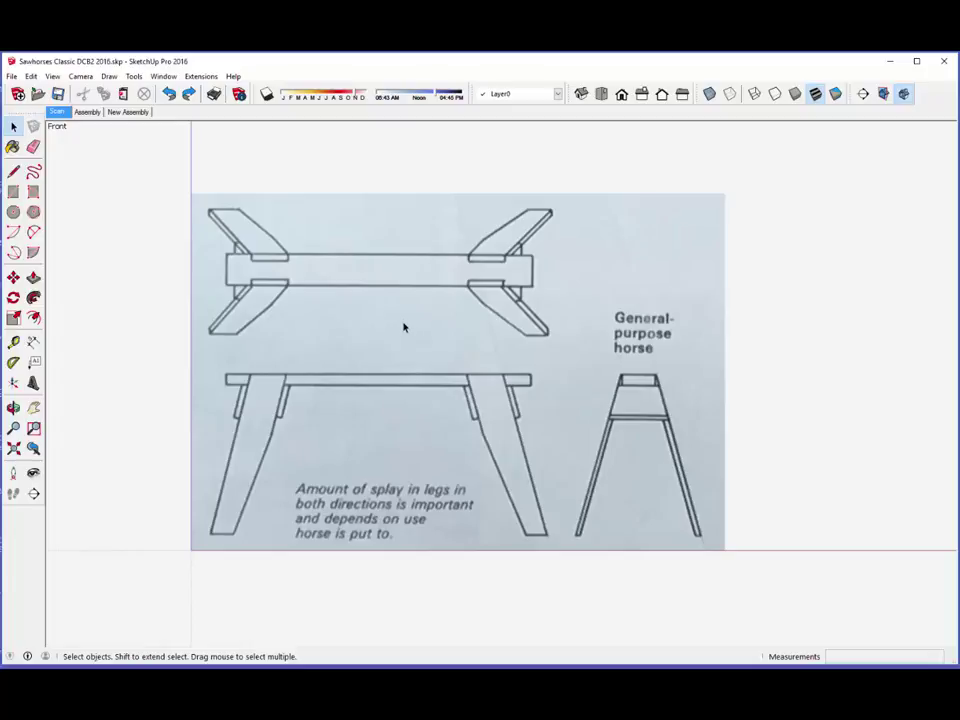
click(140, 113)
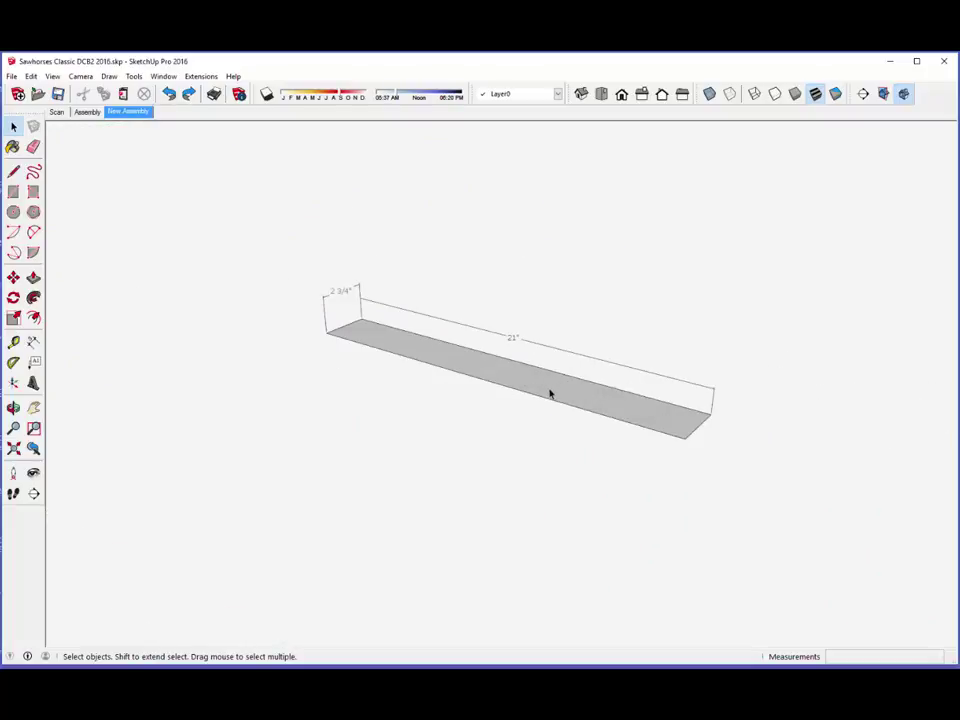
Step: Zoom in on the 21" by 2 3/4" rectangle and tilt the view slightly
scroll(555, 394, up, 1)
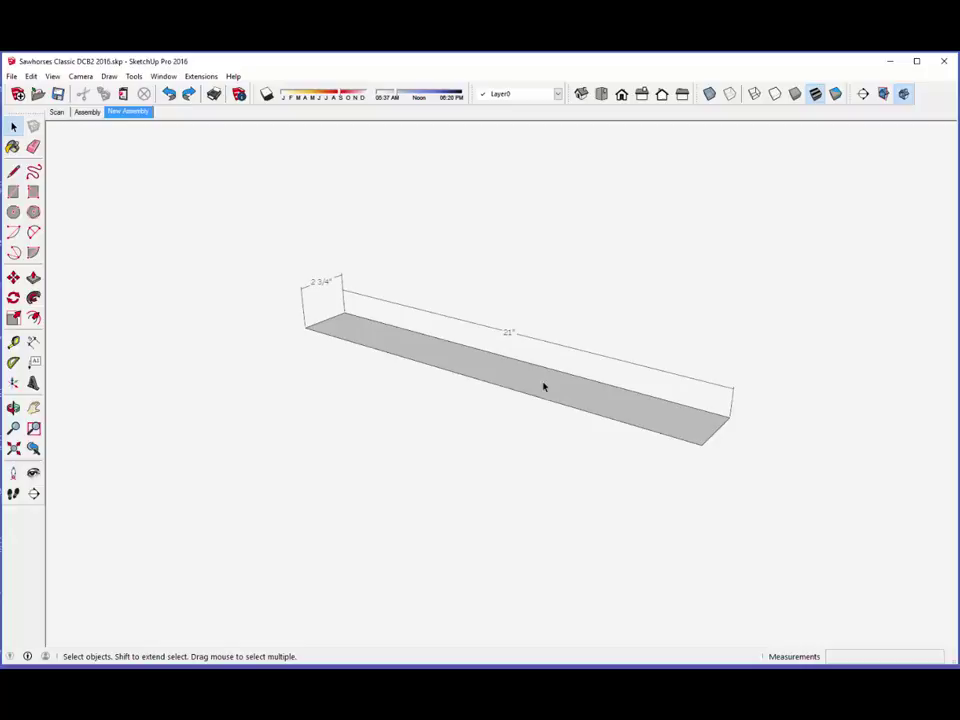
scroll(513, 375, up, 1)
scroll(513, 375, up, 1)
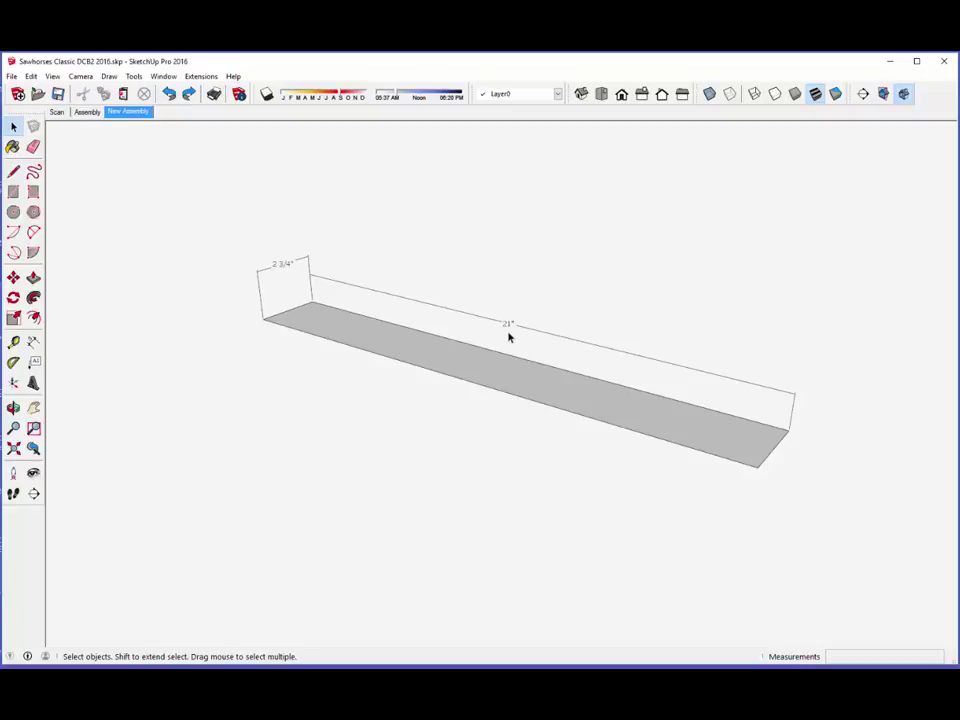
middle_drag(489, 373, 495, 366)
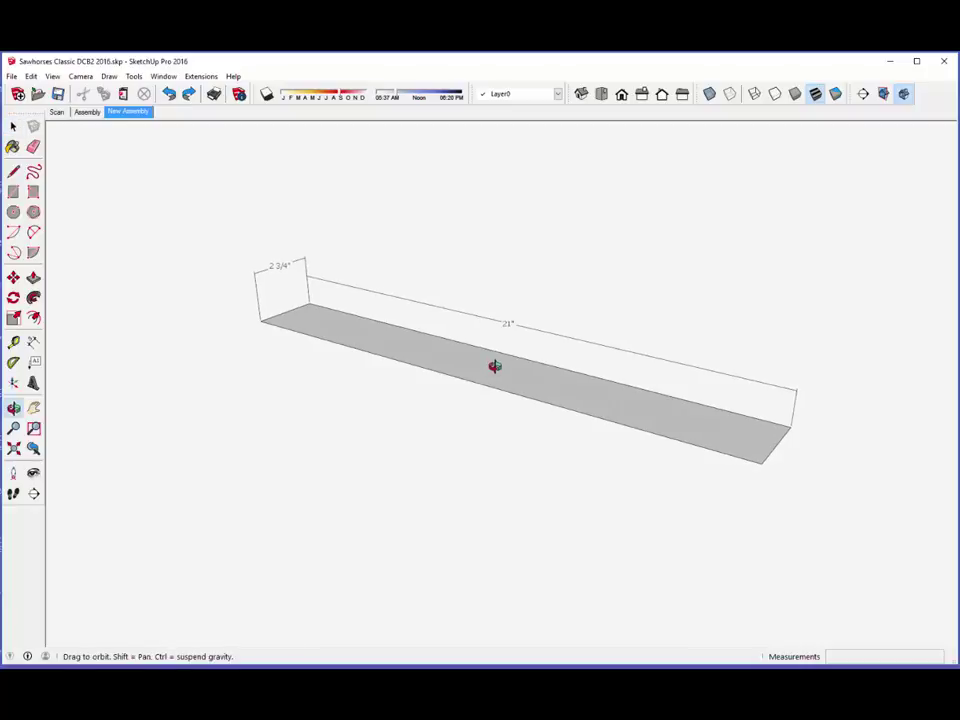
scroll(495, 366, up, 1)
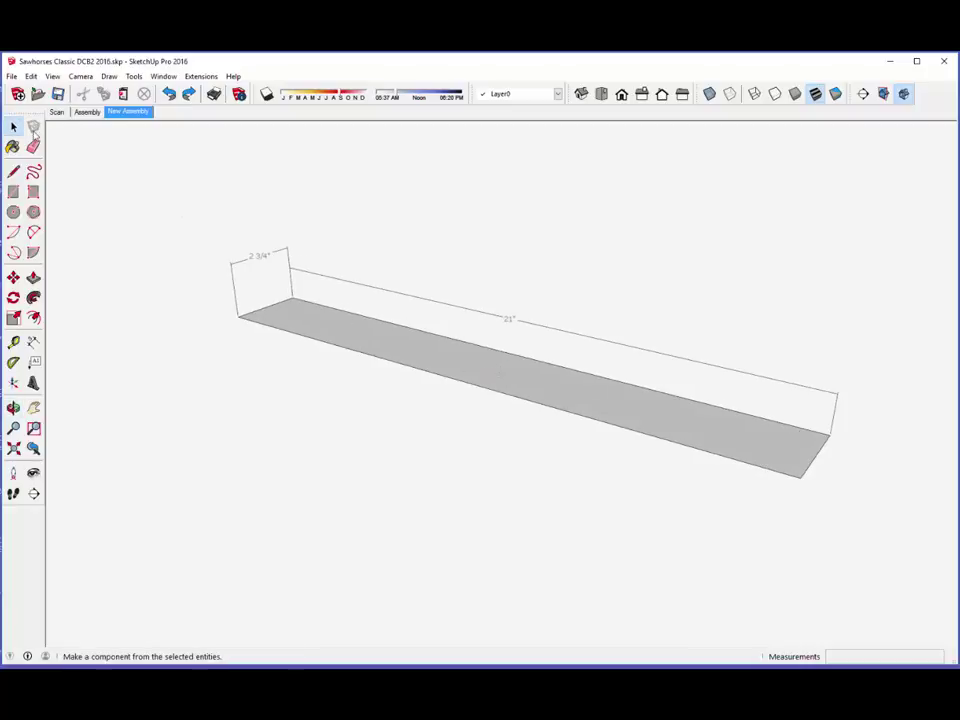
Step: Make the flat 21" by 2 3/4" rectangle face a component named 'Saddle 1'
click(416, 362)
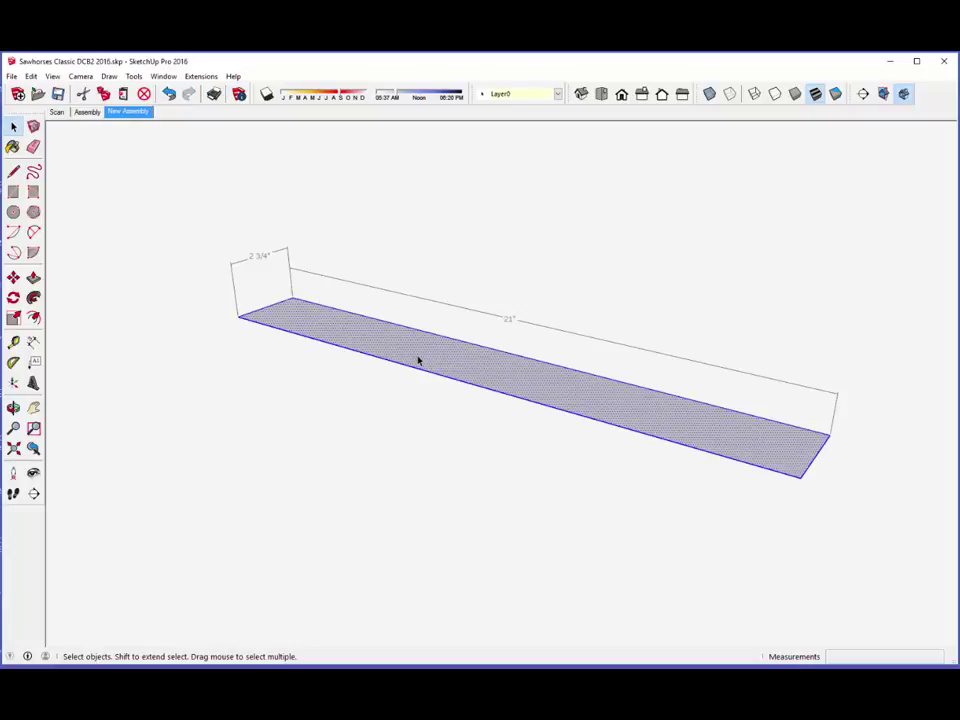
right_click(418, 361)
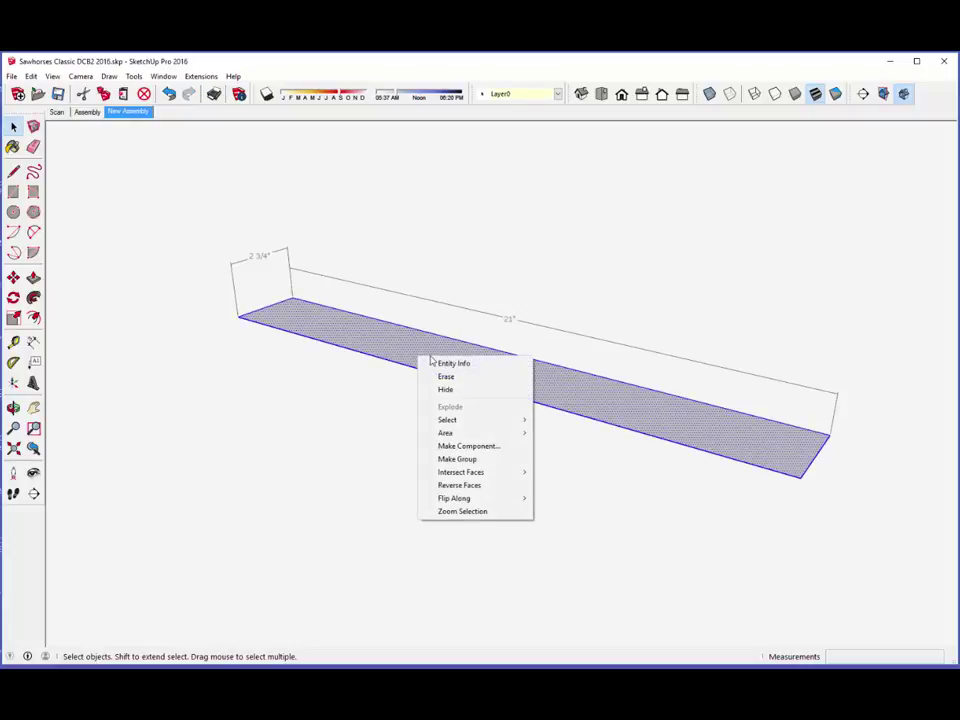
click(462, 446)
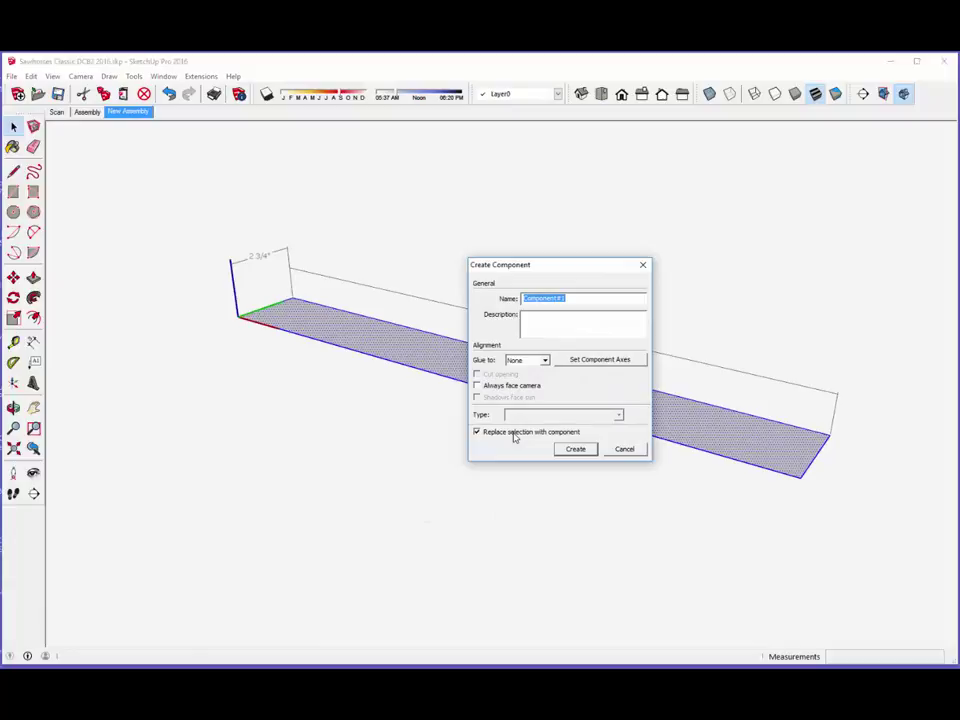
text(Saddle 1)
key(Return)
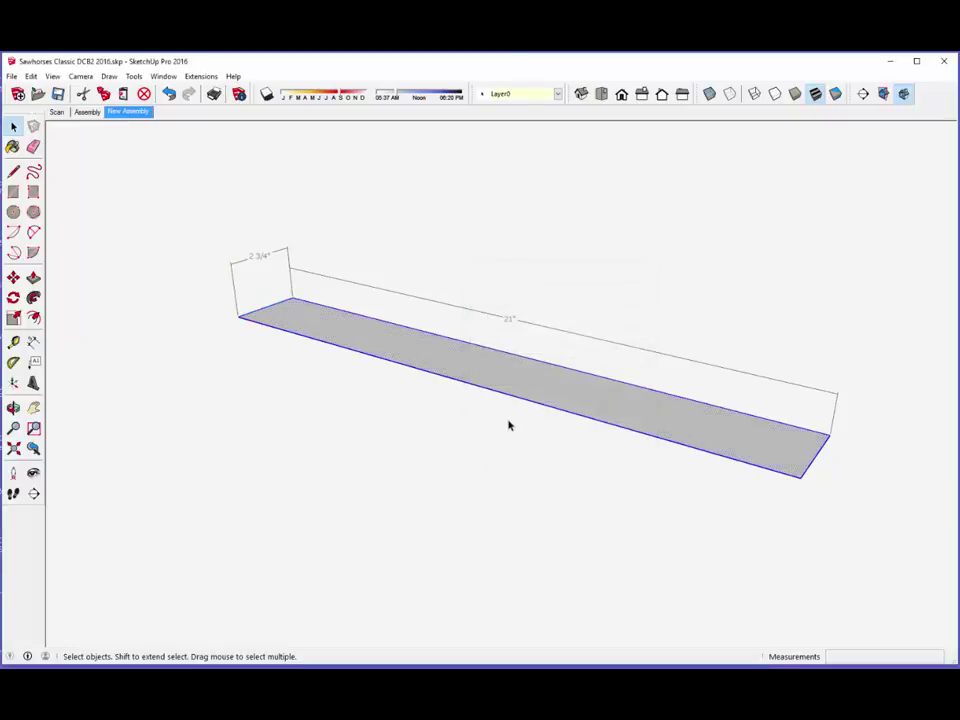
Step: Inside Saddle 1, push/pull the face down 1 1/2" into a solid board, then close the component
right_click(491, 378)
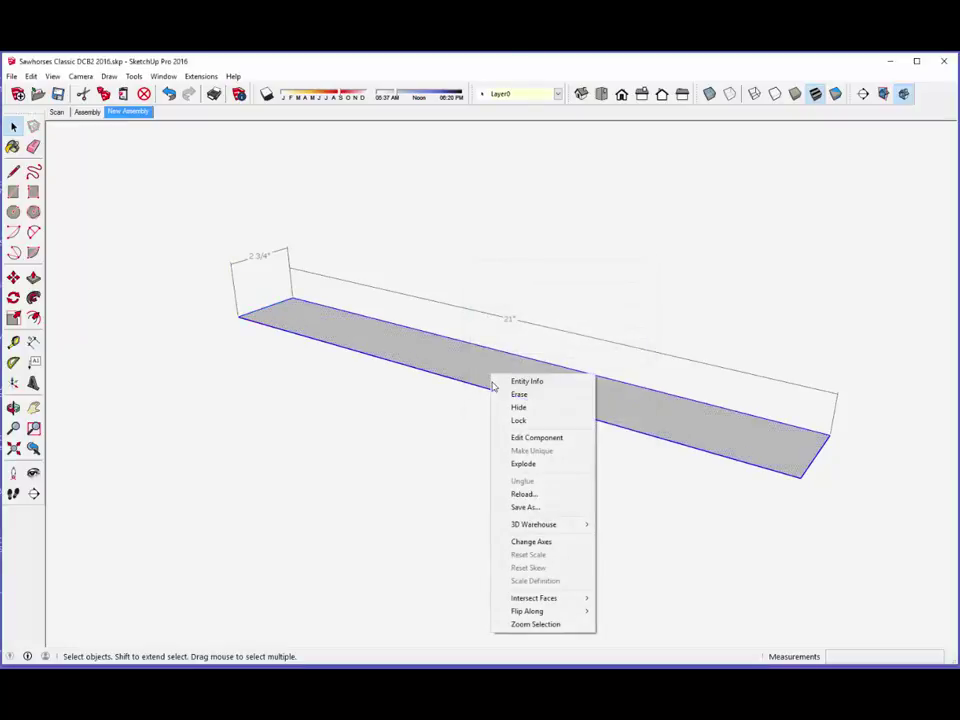
click(516, 437)
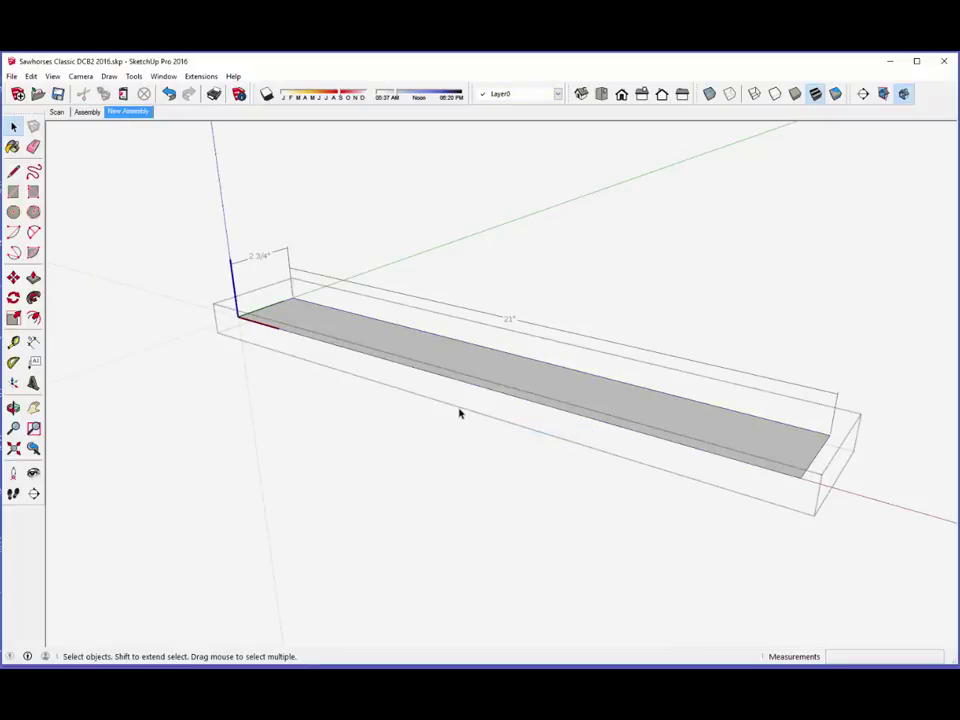
click(33, 277)
click(362, 336)
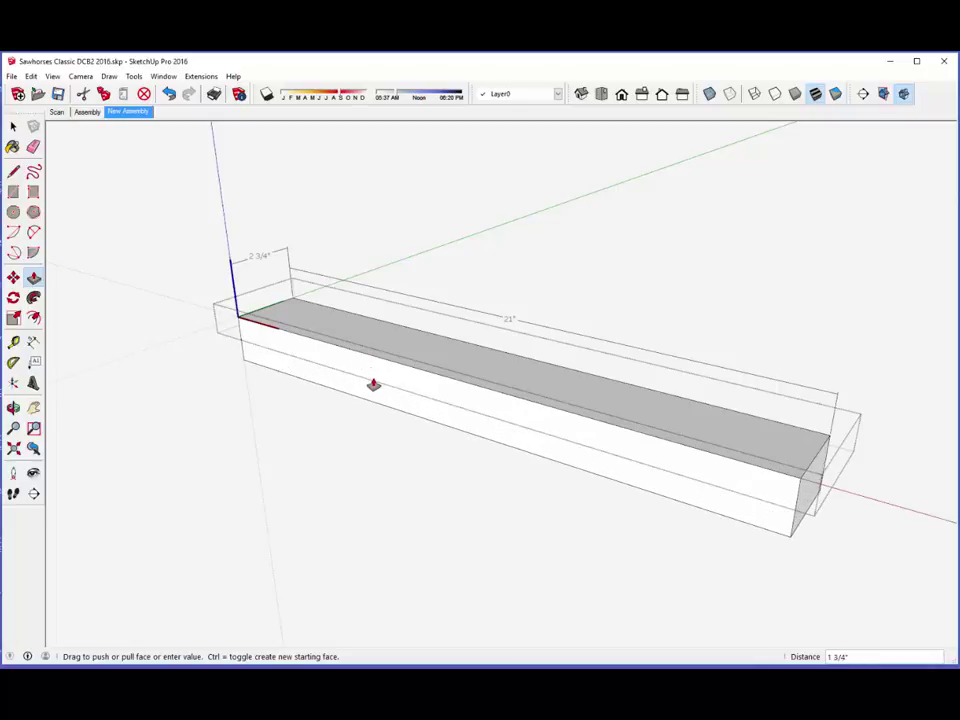
text(1 1/2")
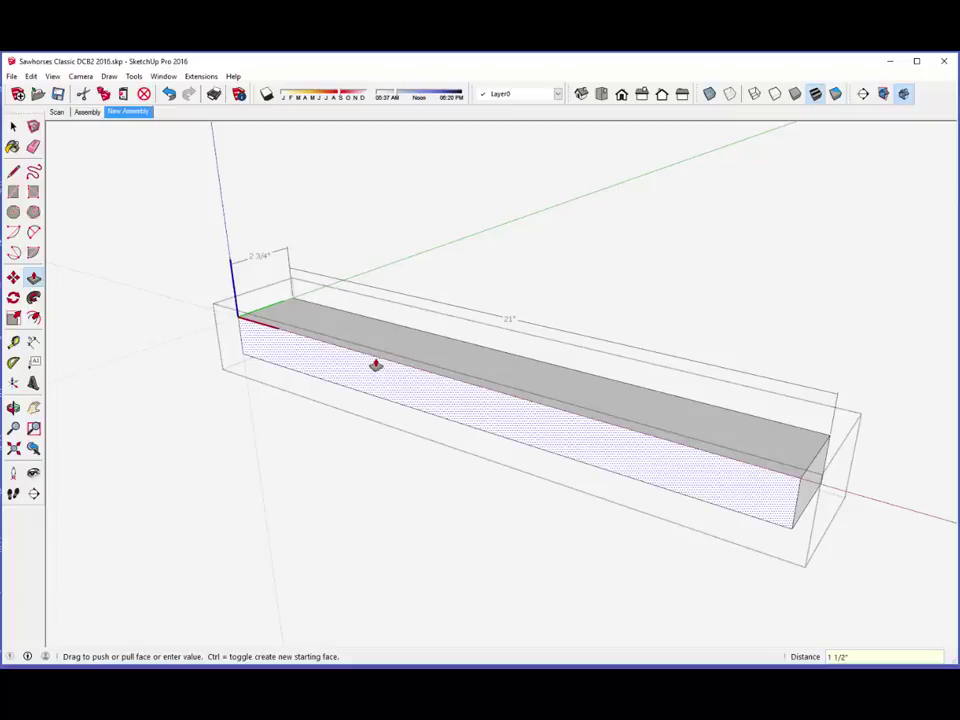
right_click(399, 213)
click(411, 218)
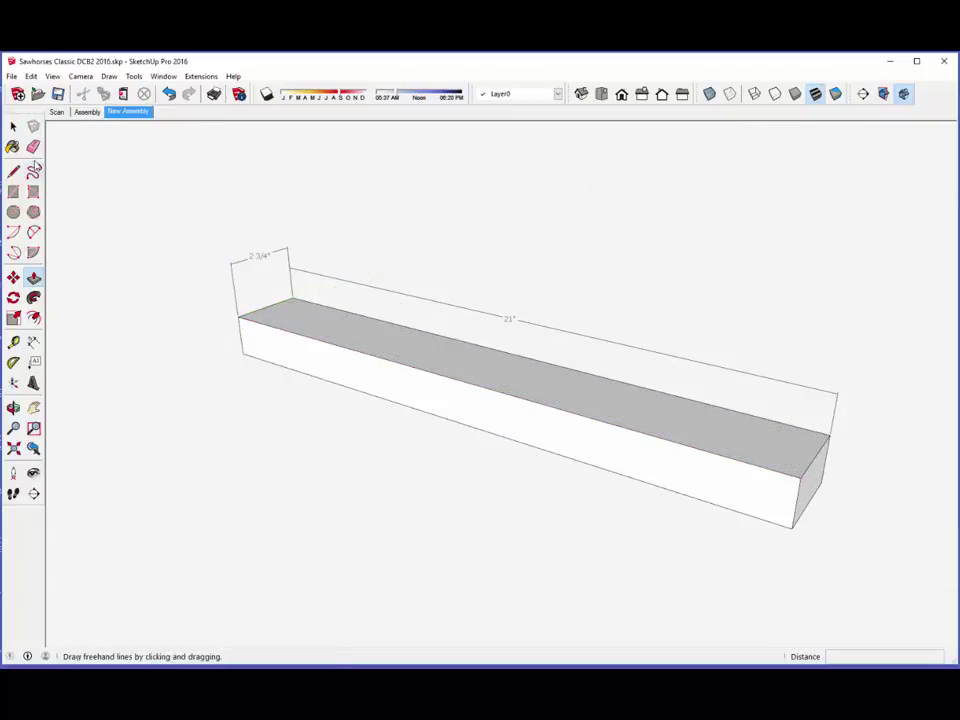
Step: Erase the 2 3/4" and 21" dimensions, then orbit to an oblique view of the board
click(33, 146)
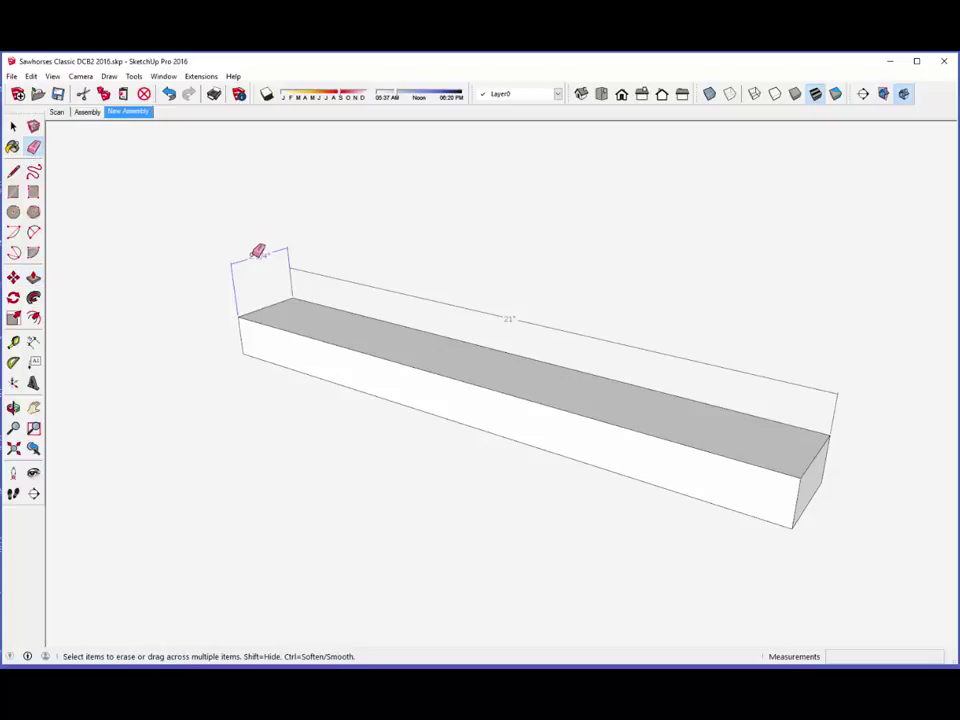
click(259, 252)
click(481, 310)
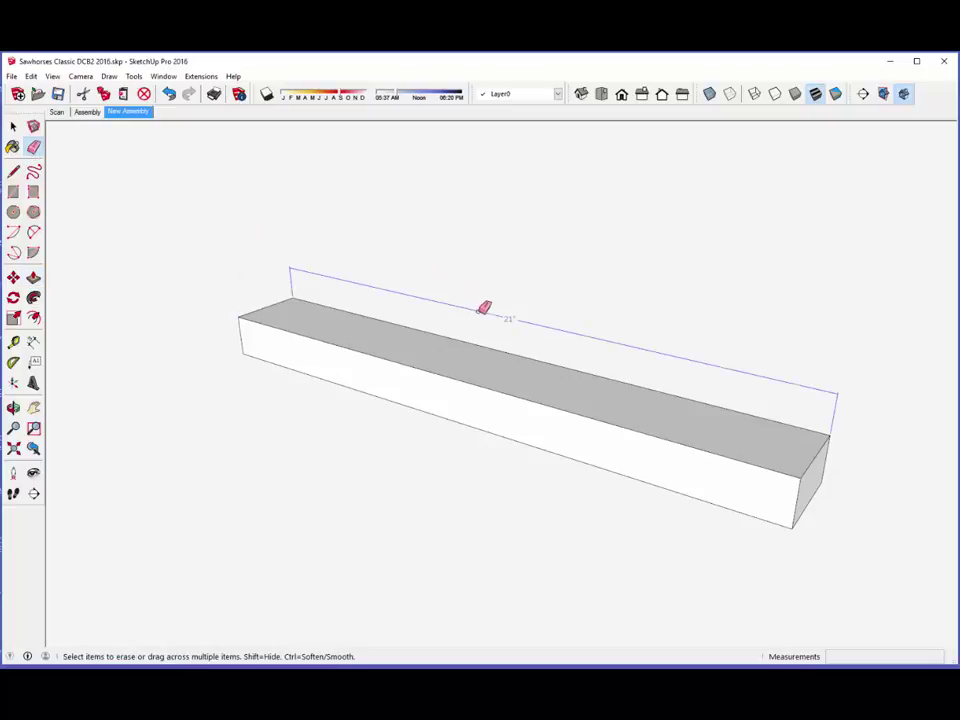
key(o)
drag(540, 388, 762, 377)
key(e)
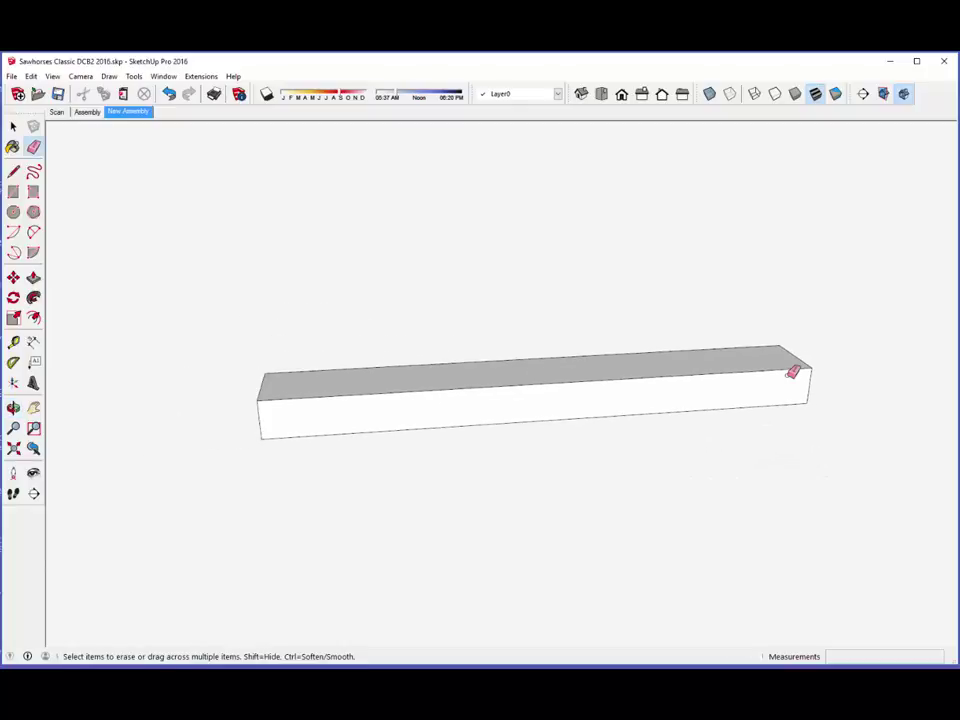
mouse_move(414, 407)
middle_down()
mouse_move(439, 424)
mouse_move(514, 429)
mouse_move(555, 419)
middle_up()
scroll(540, 414, up, 4)
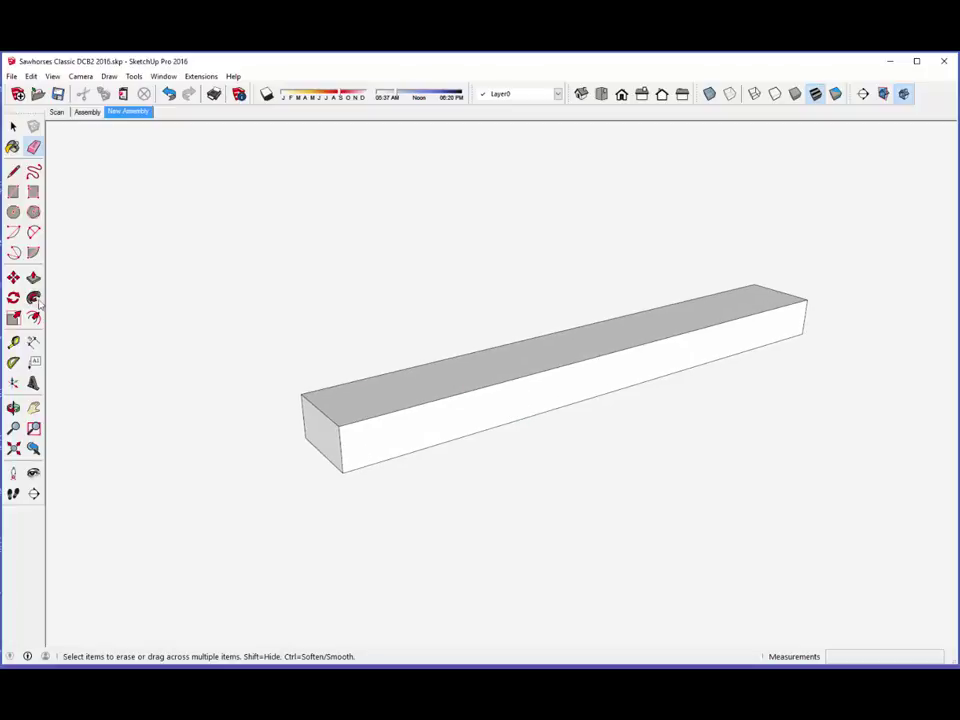
Step: Place a Tape Measure guide across the board 3 1/2" from its left end
click(14, 343)
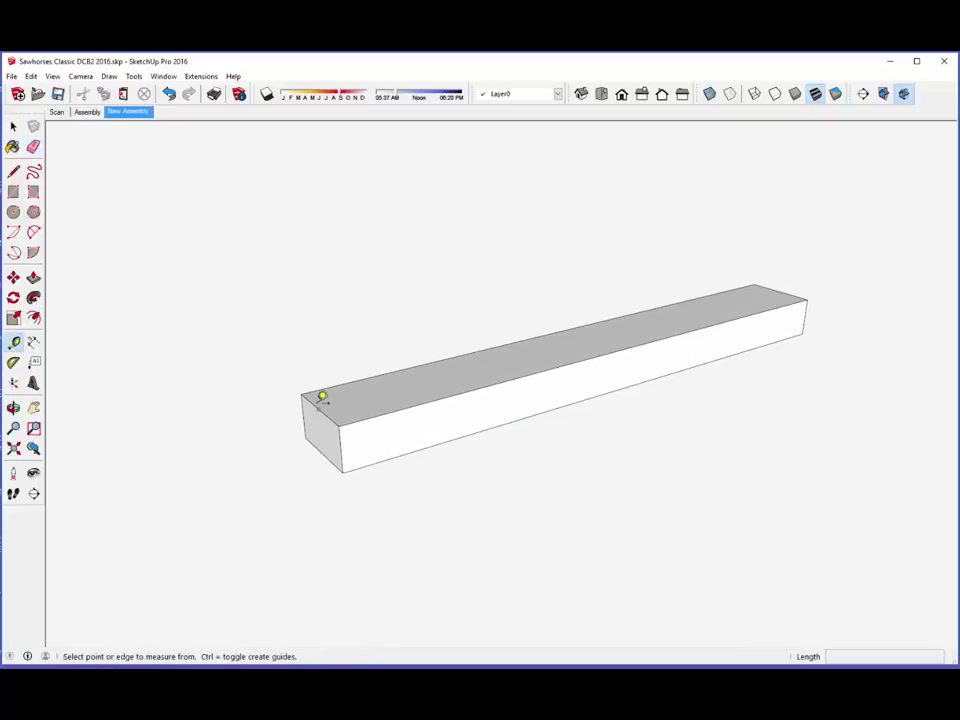
click(322, 395)
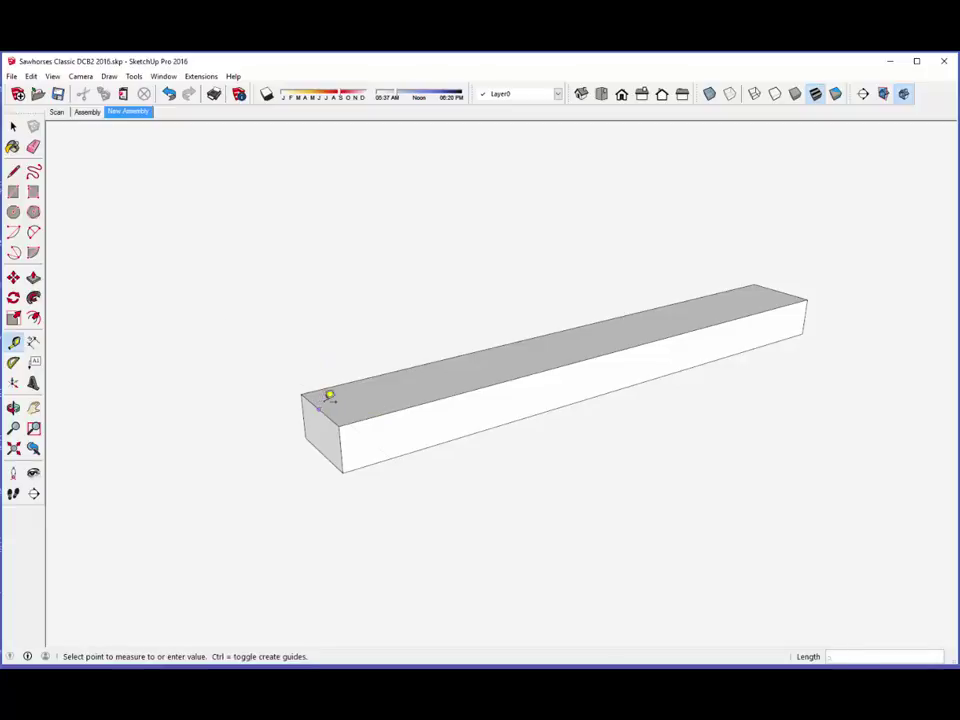
click(418, 384)
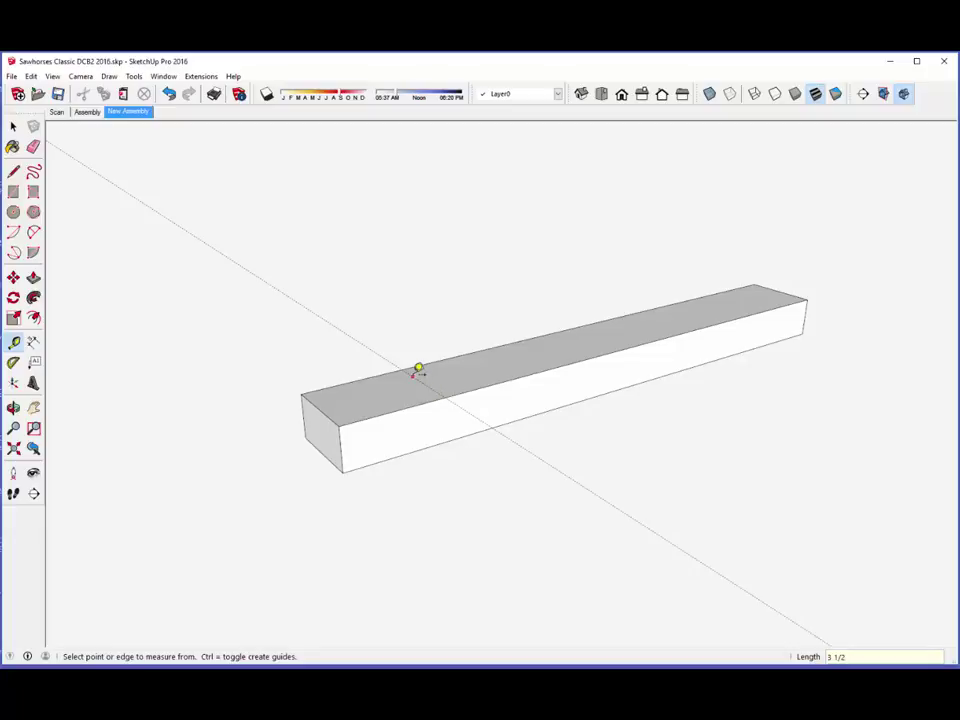
scroll(418, 384, down, 1)
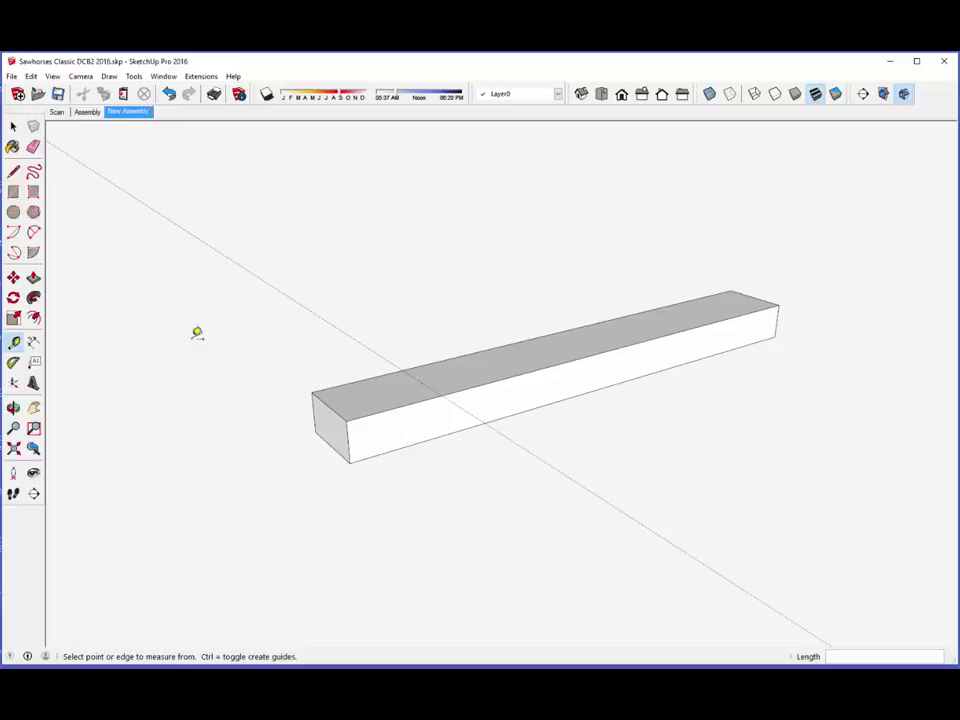
click(14, 175)
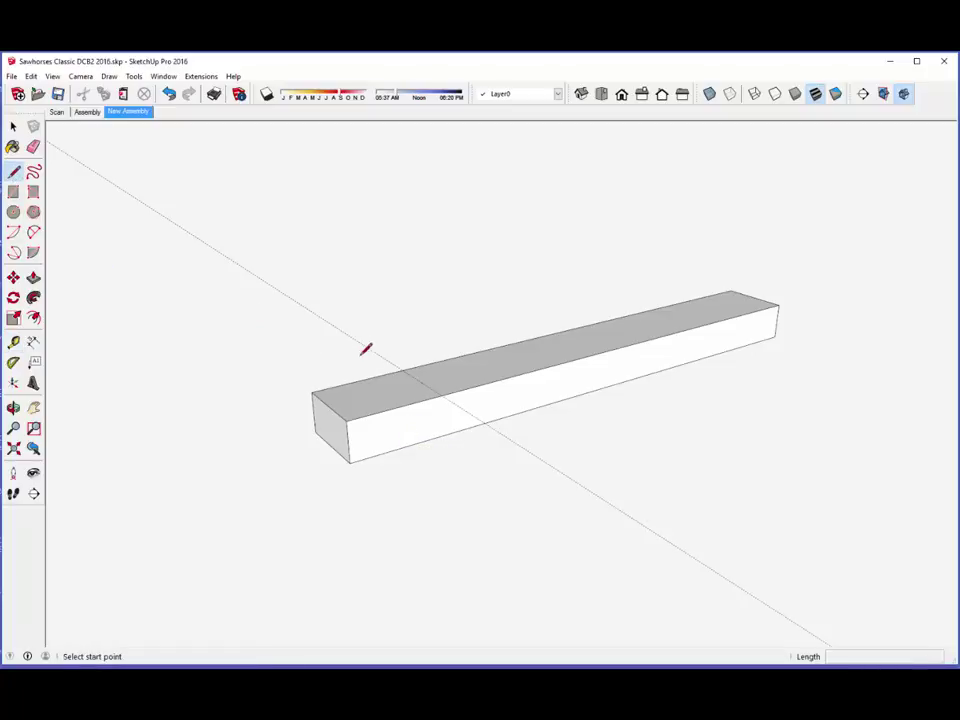
Step: Draw the 5 1/2"-wide leg rectangle from the guide down to the floor and back to the crossbar
click(443, 392)
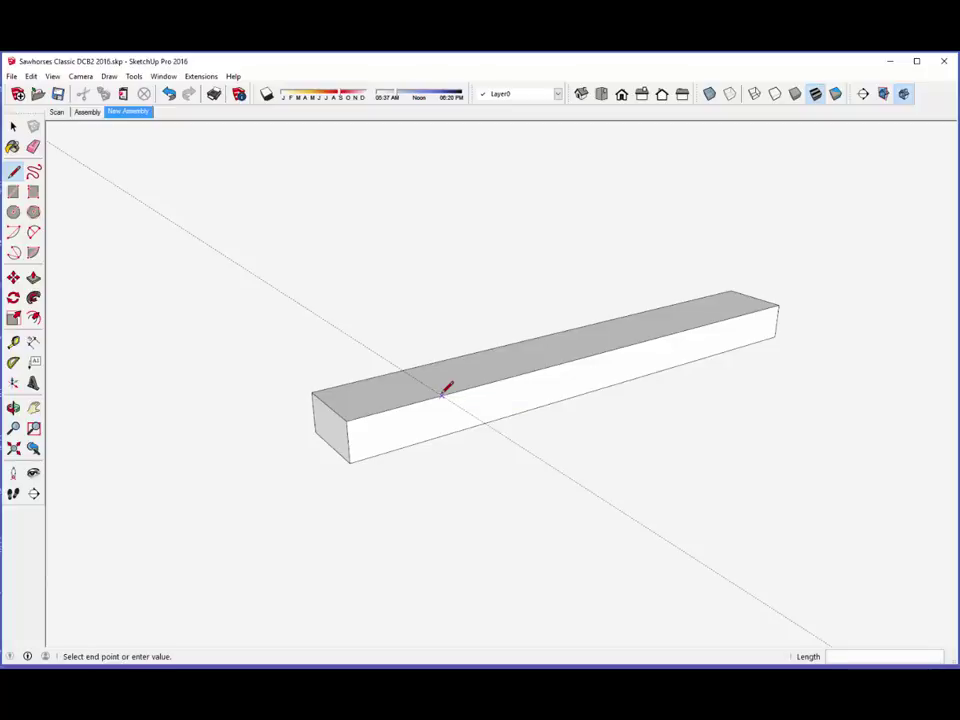
scroll(439, 360, down, 2)
scroll(439, 368, down, 1)
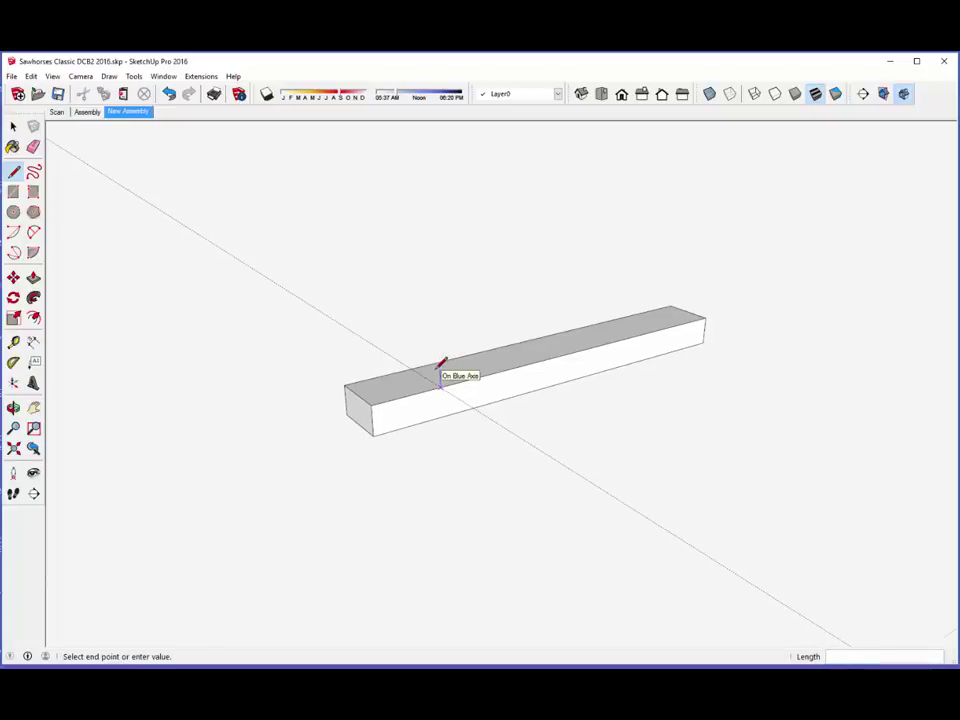
scroll(441, 362, down, 1)
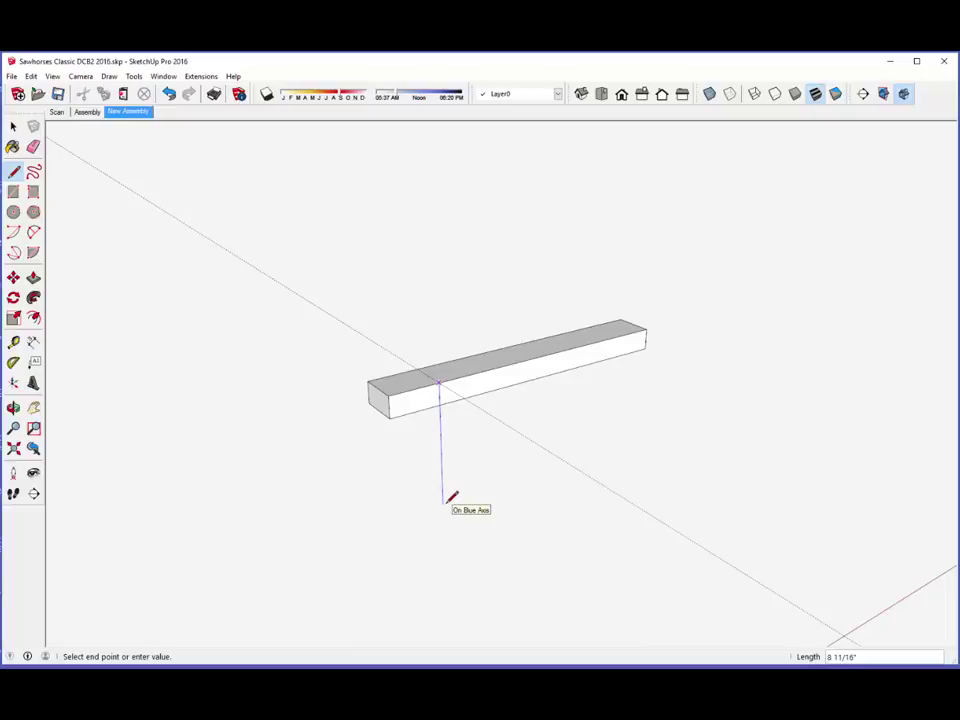
text(28)
key(Return)
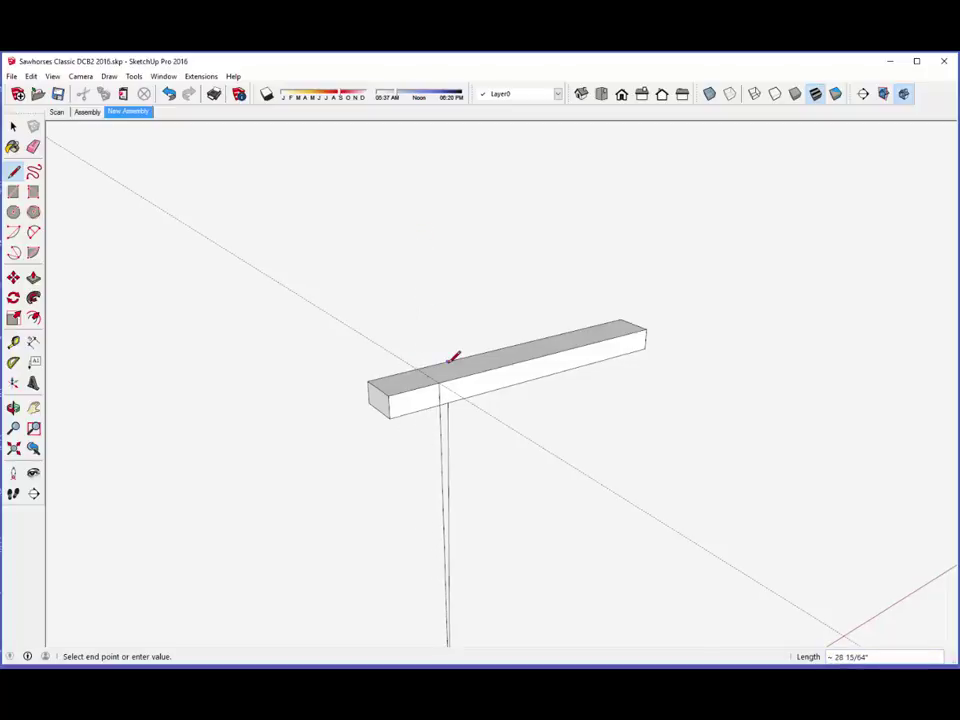
scroll(453, 358, down, 3)
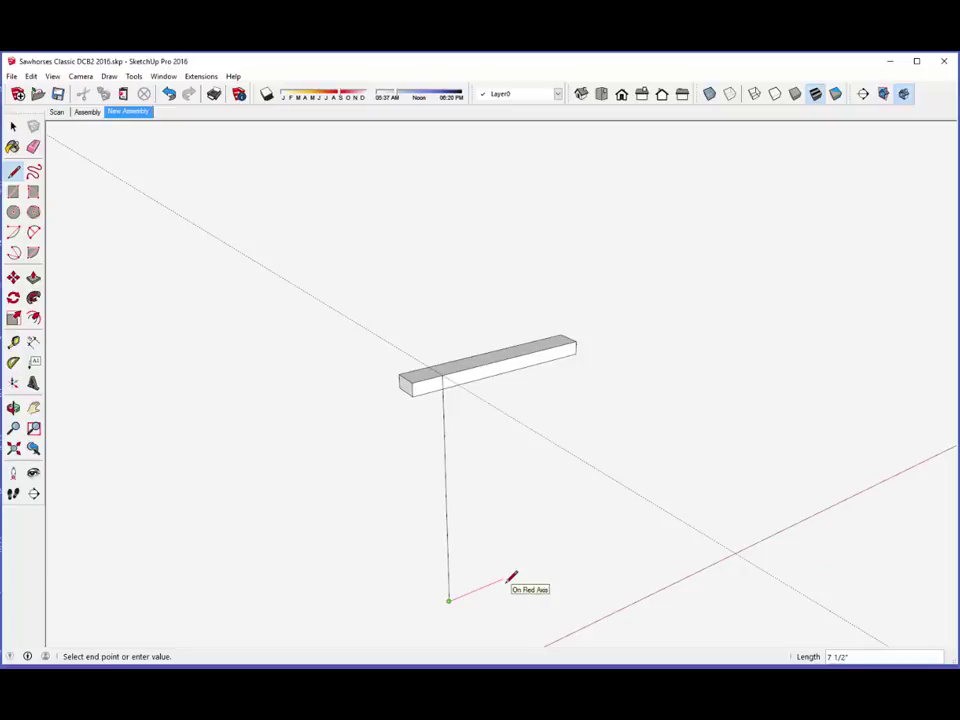
text(5 1/2)
key(Return)
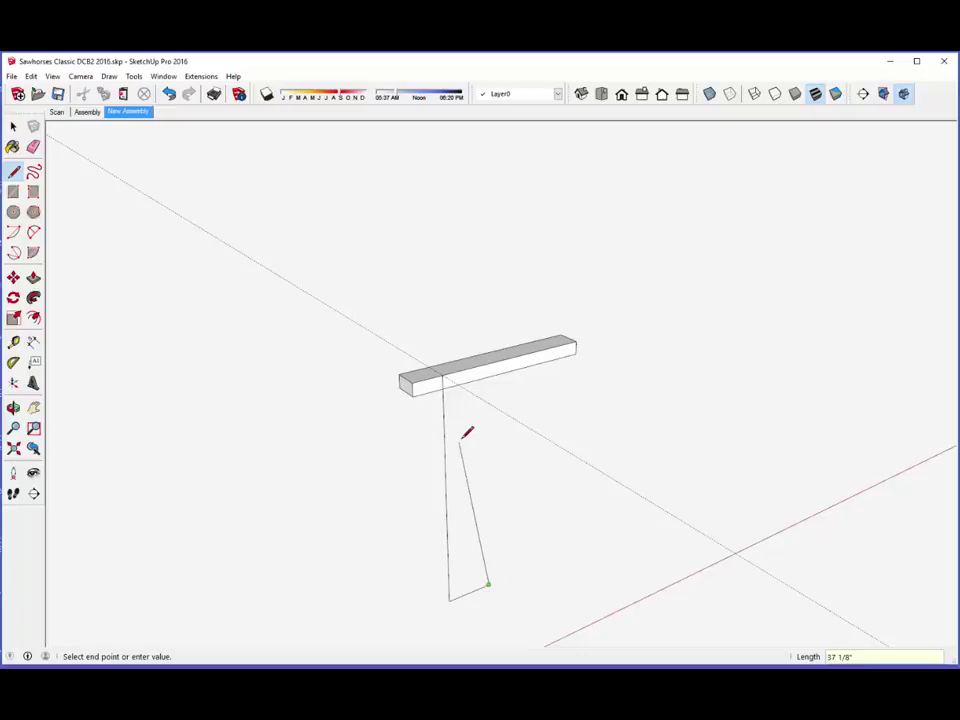
click(488, 361)
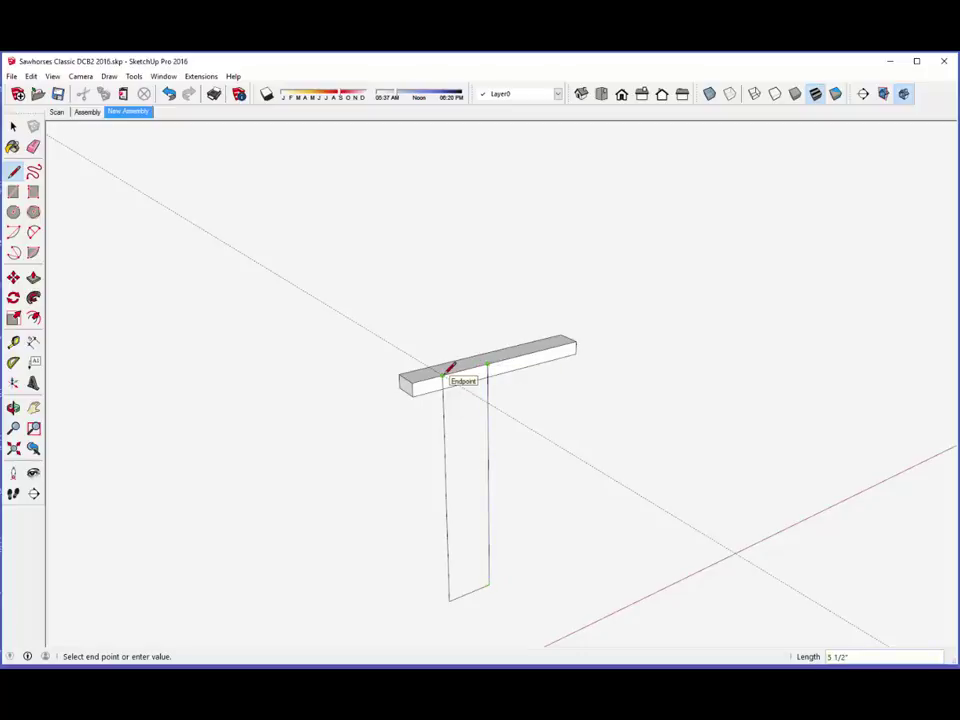
click(443, 375)
Step: Switch back to the Select tool
click(13, 126)
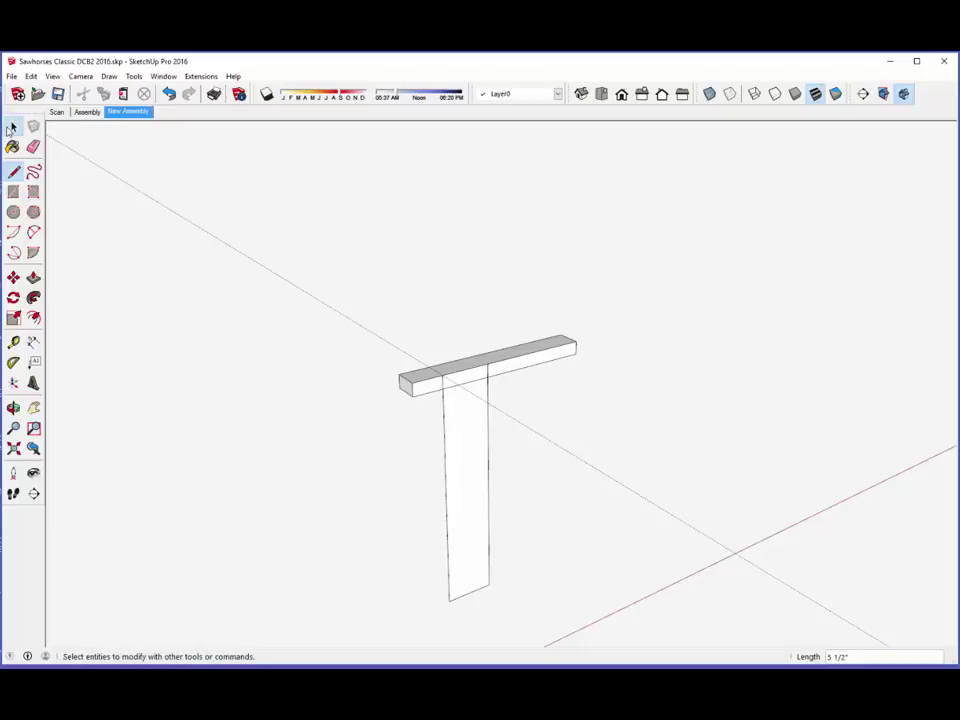
Step: Select the hanging leg face with its edges and make it a component named 'Leg'
double_click(461, 510)
right_click(462, 494)
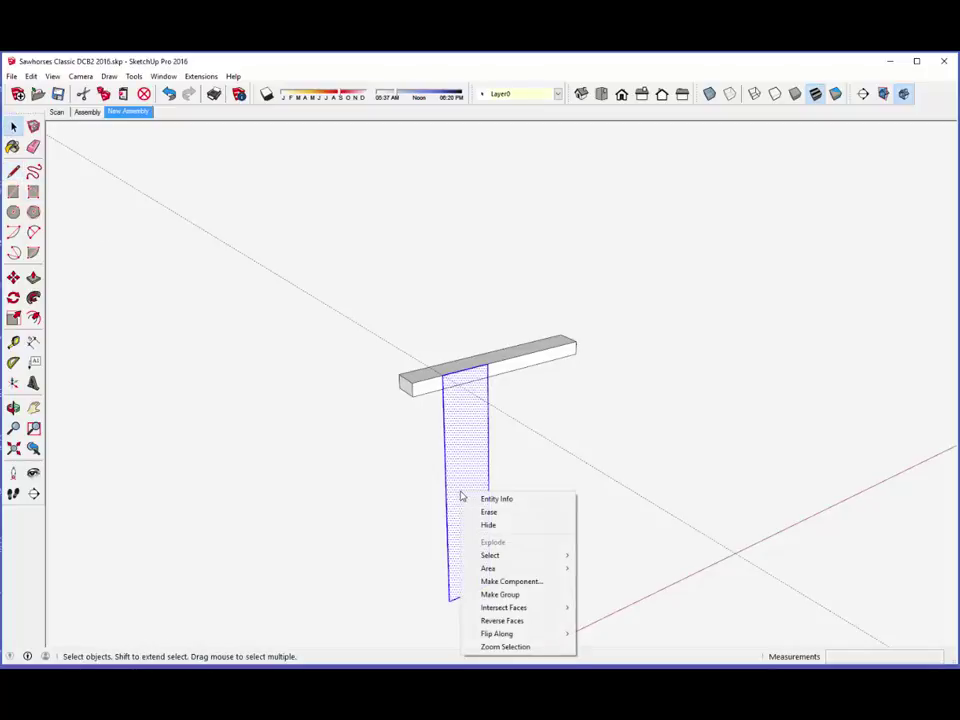
click(501, 582)
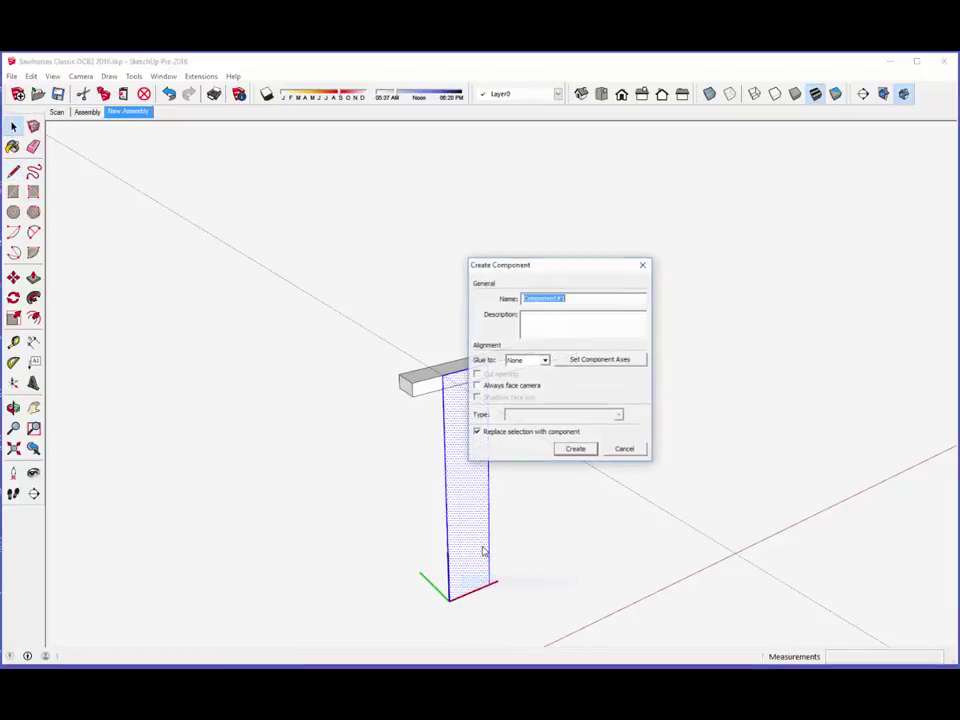
text(Leg1)
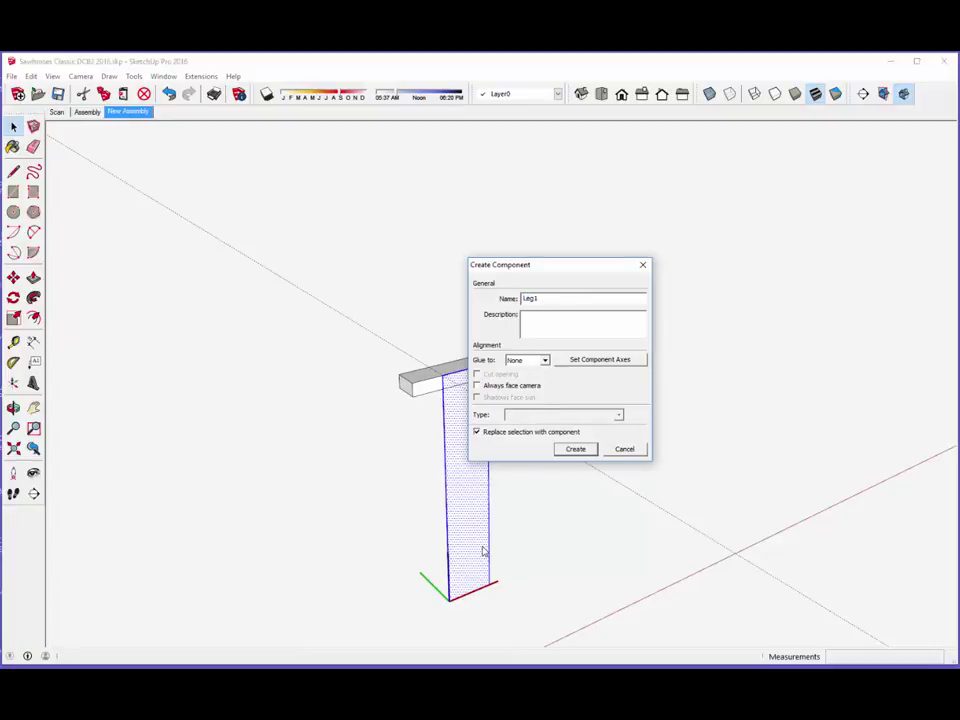
key(Return)
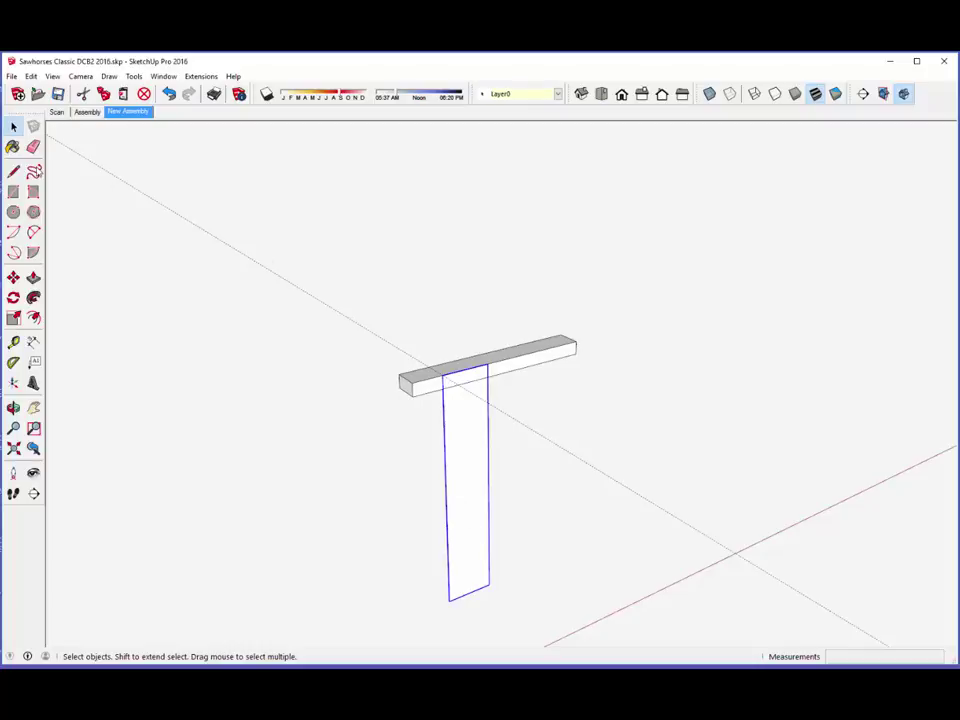
Step: Erase the dotted guide line and orbit to check the flat Leg under the Saddle 1 board
click(34, 148)
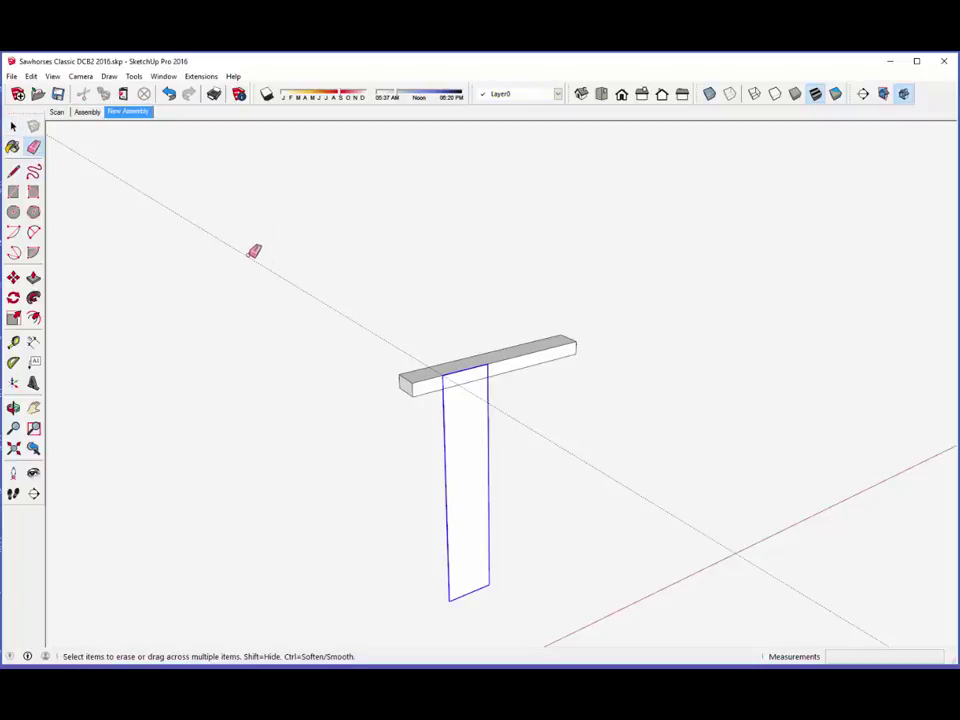
click(248, 258)
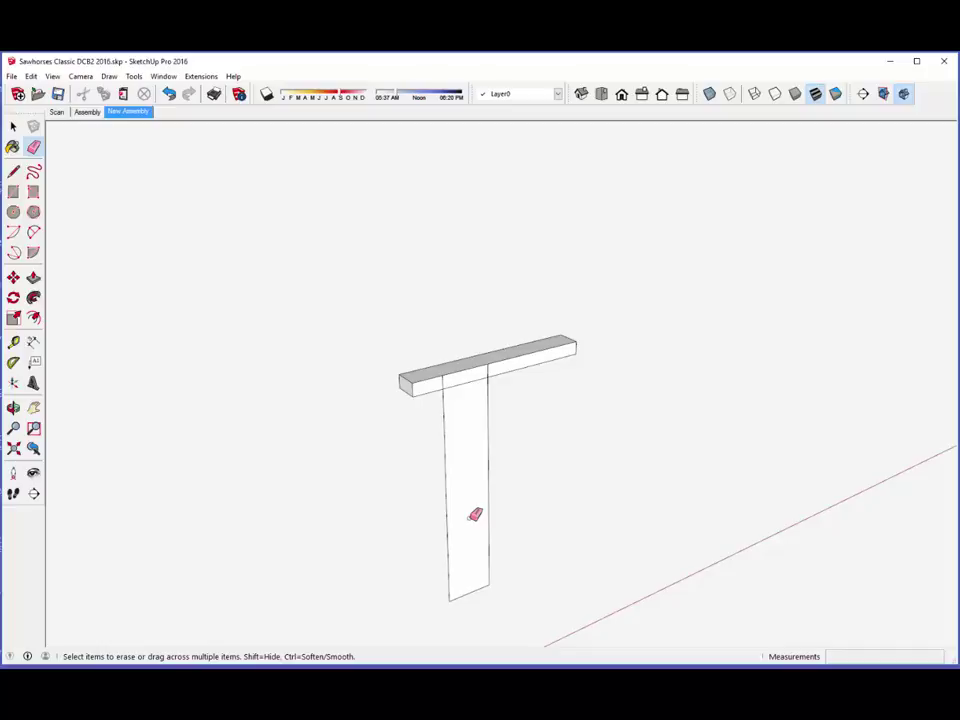
scroll(475, 514, up, 2)
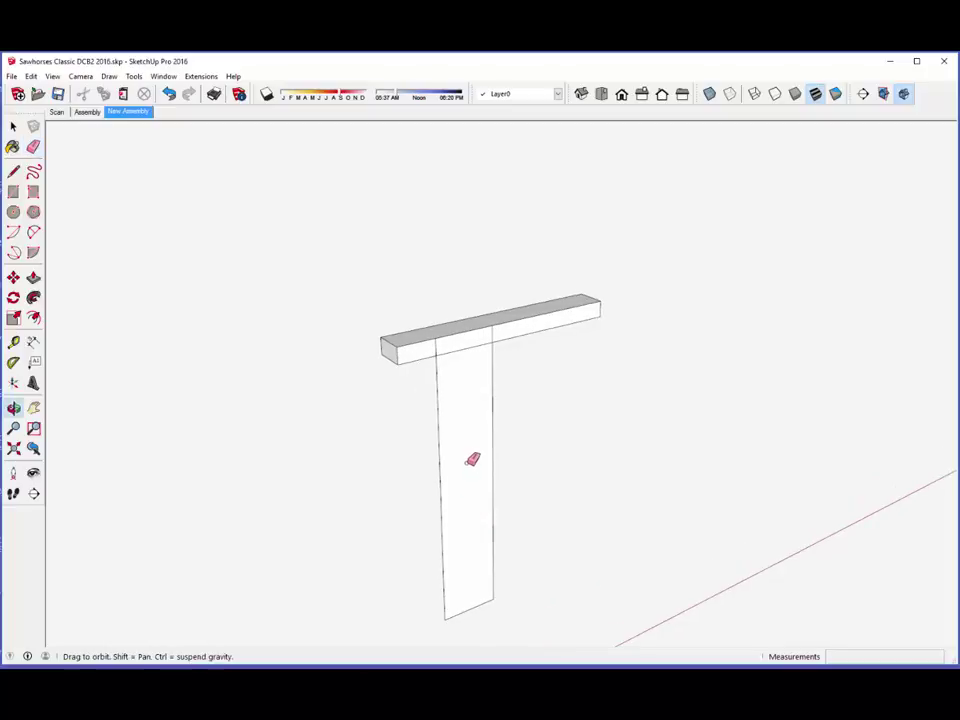
mouse_move(472, 459)
middle_down()
mouse_move(420, 484)
mouse_move(373, 486)
mouse_move(514, 491)
mouse_move(555, 474)
mouse_move(530, 430)
middle_up()
key(e)
scroll(493, 321, down, 3)
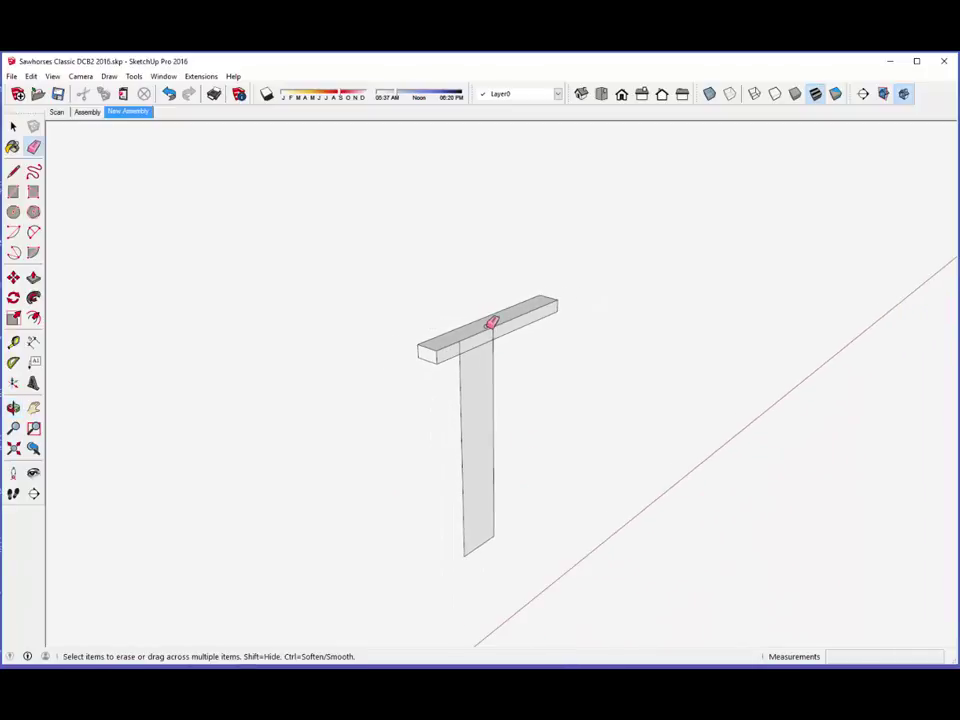
middle_drag(439, 354, 458, 362)
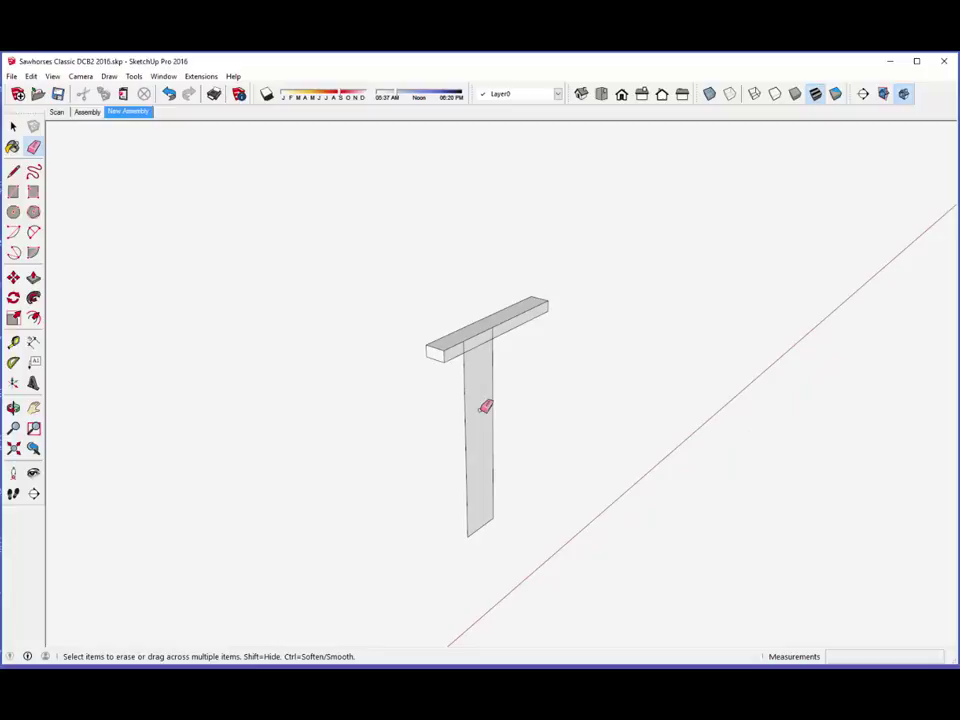
click(33, 277)
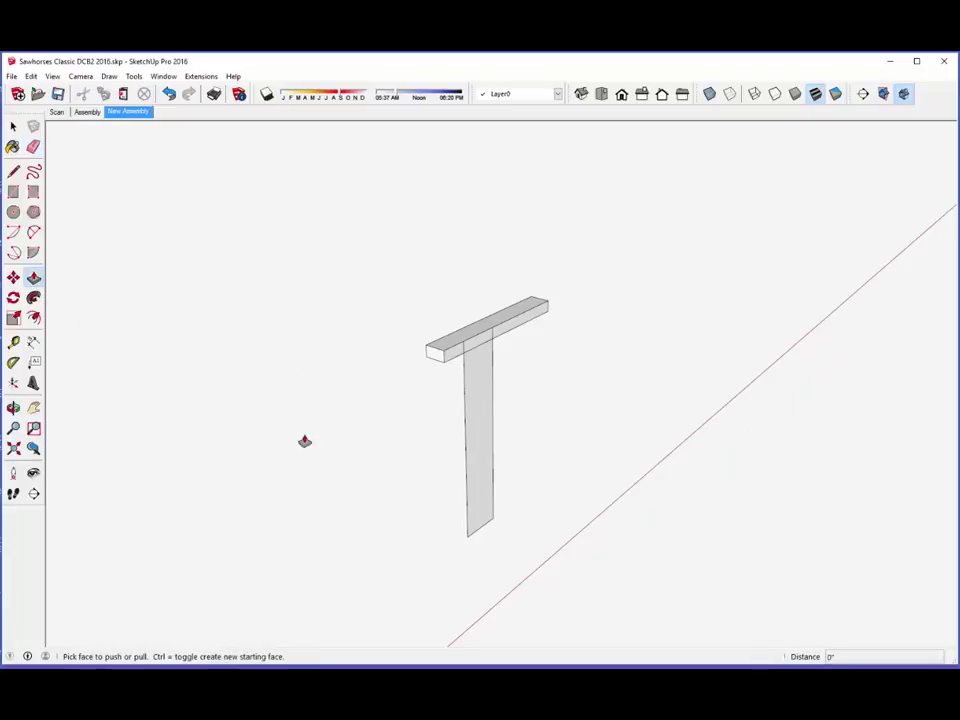
Step: Inside the Leg component, push/pull the leg face to 3/4" thick, then close the component
right_click(476, 420)
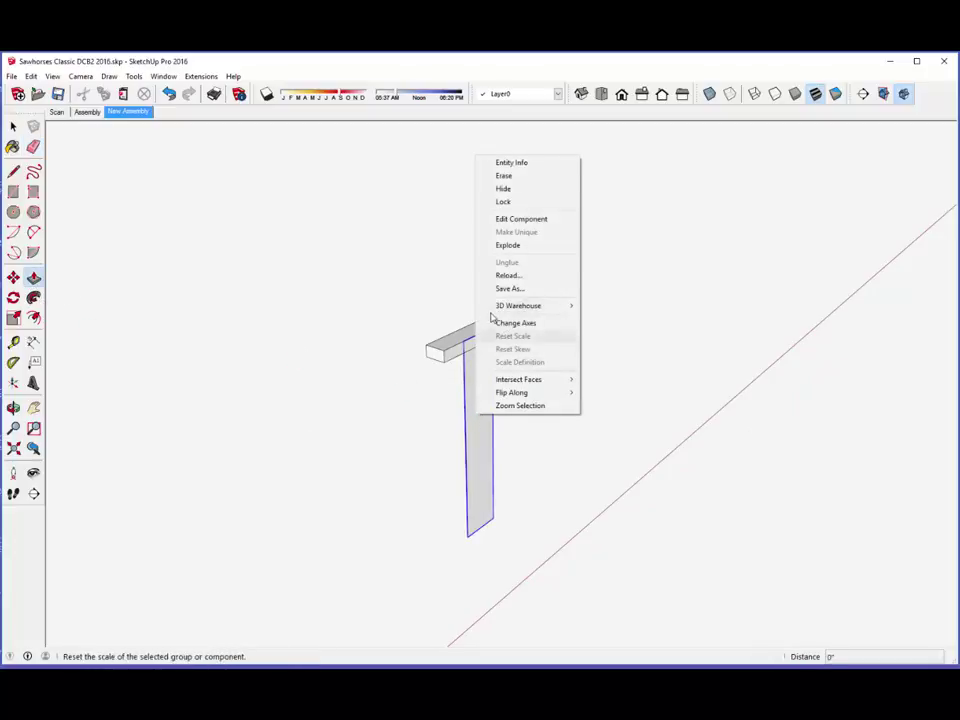
click(510, 219)
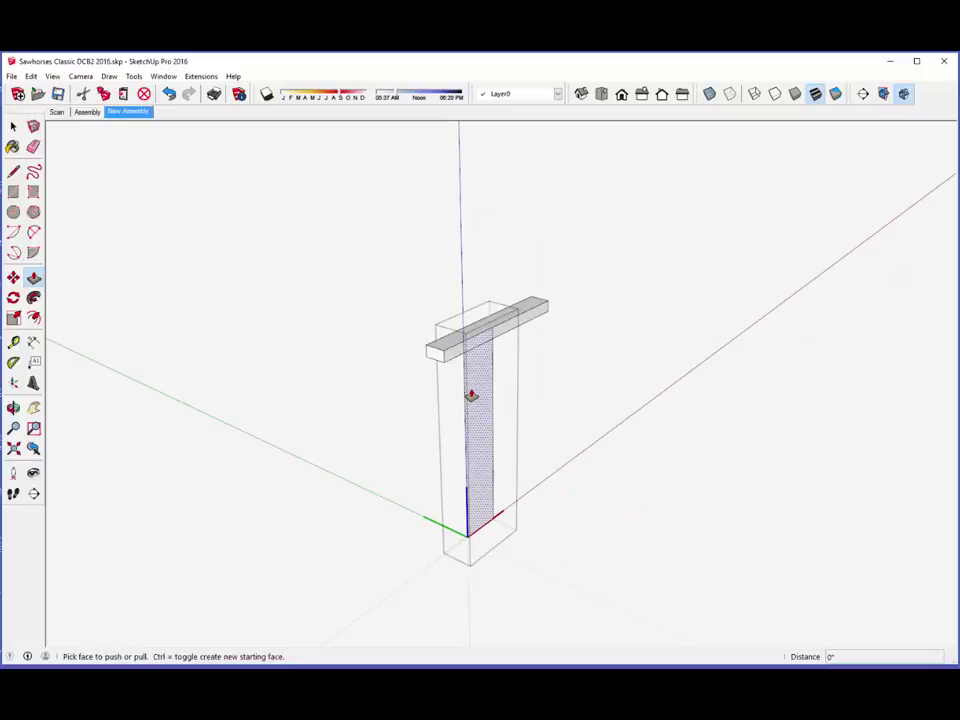
click(471, 395)
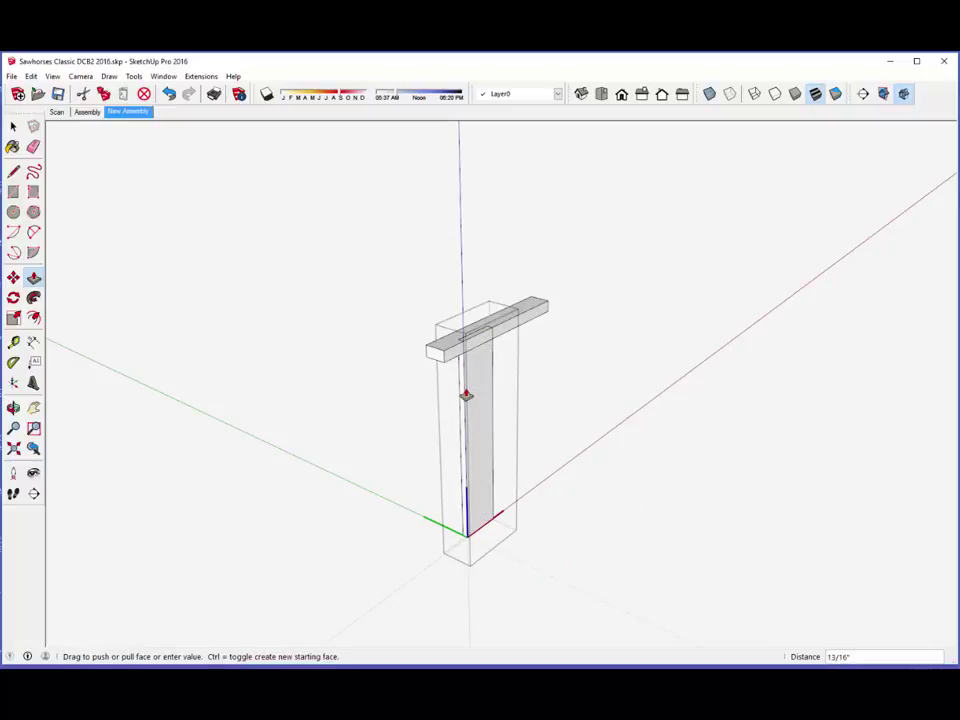
text(3/4")
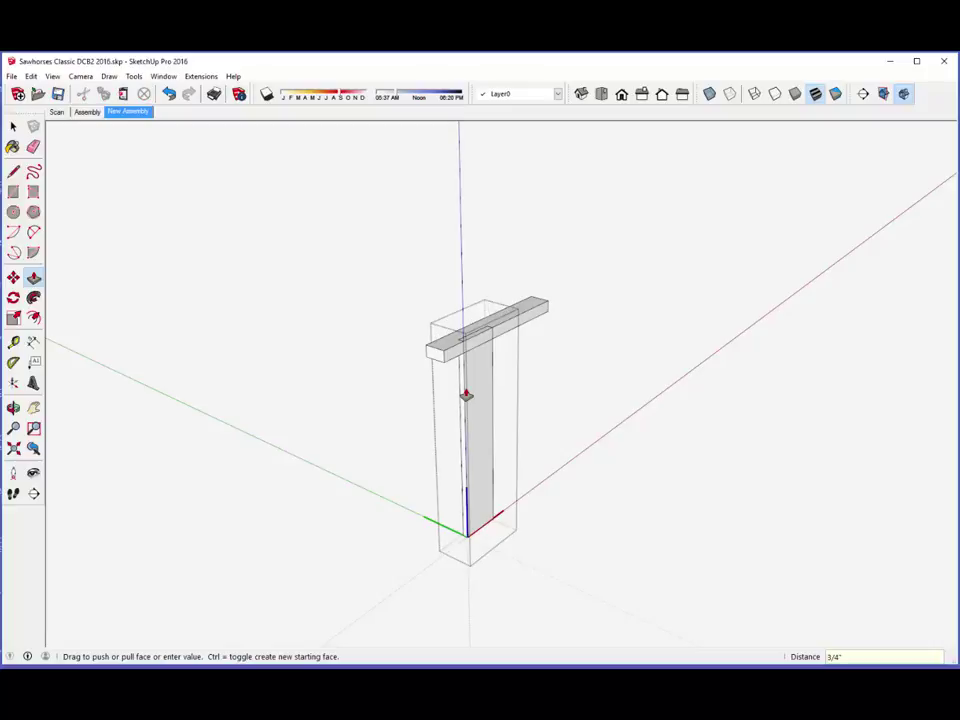
right_click(328, 219)
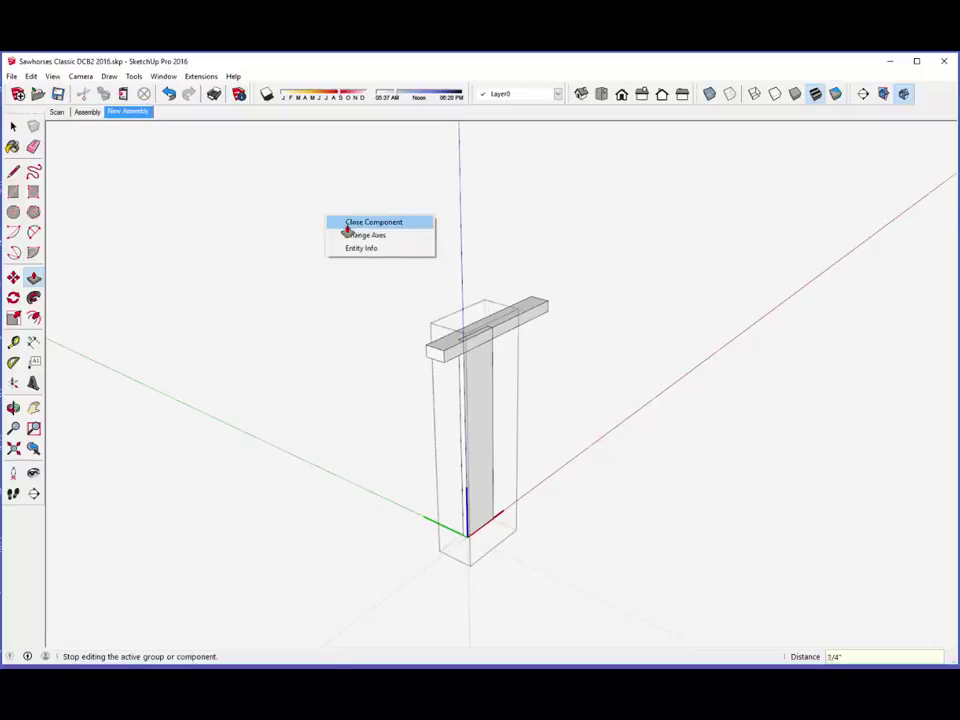
click(347, 223)
click(13, 127)
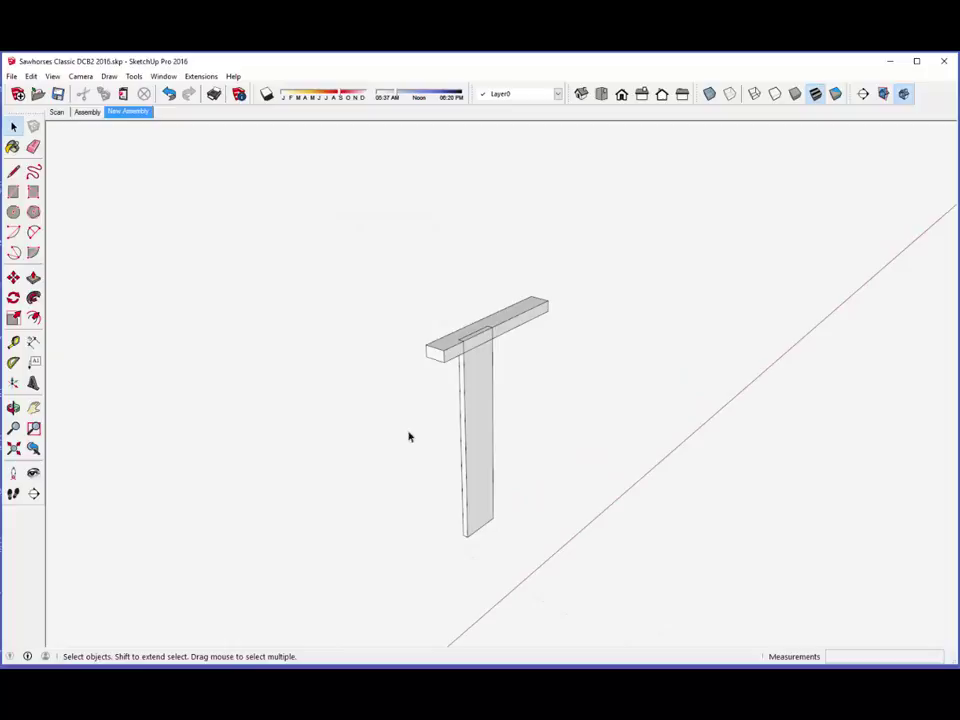
Step: Select the leg, orbit to a front view, and start a rotation from its top corner aligned to the blue axis
click(472, 372)
middle_drag(483, 457, 559, 392)
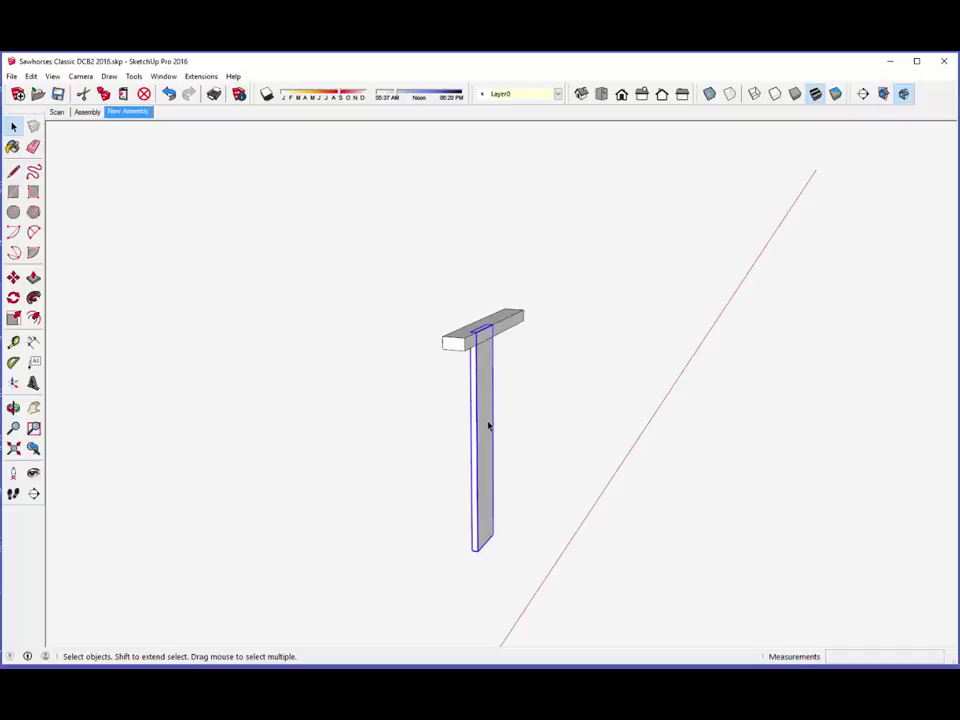
middle_drag(488, 426, 268, 426)
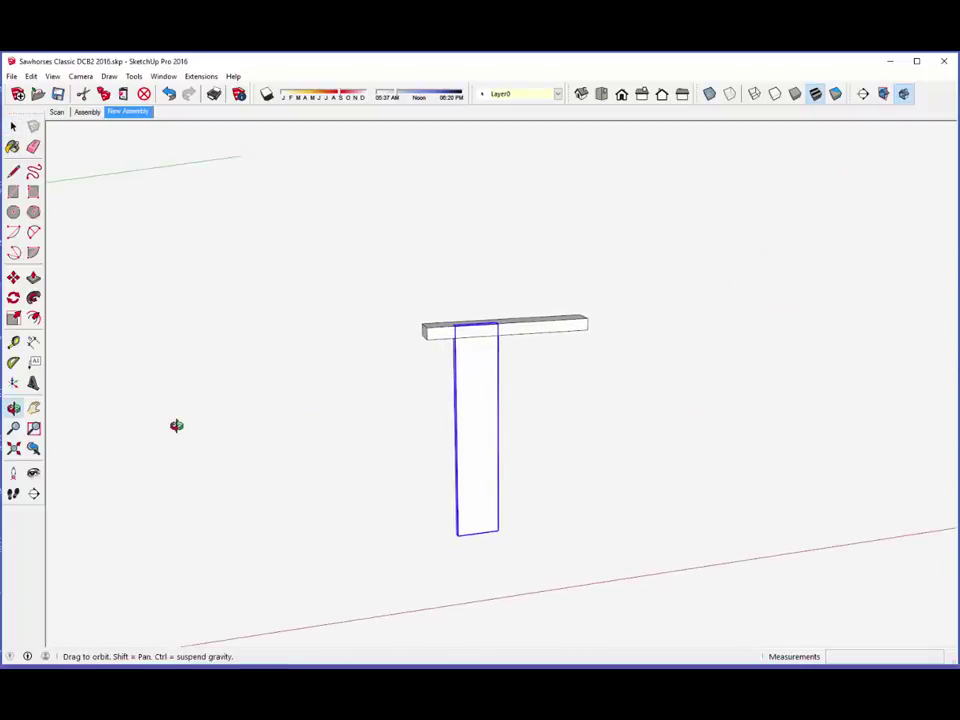
middle_drag(477, 418, 364, 418)
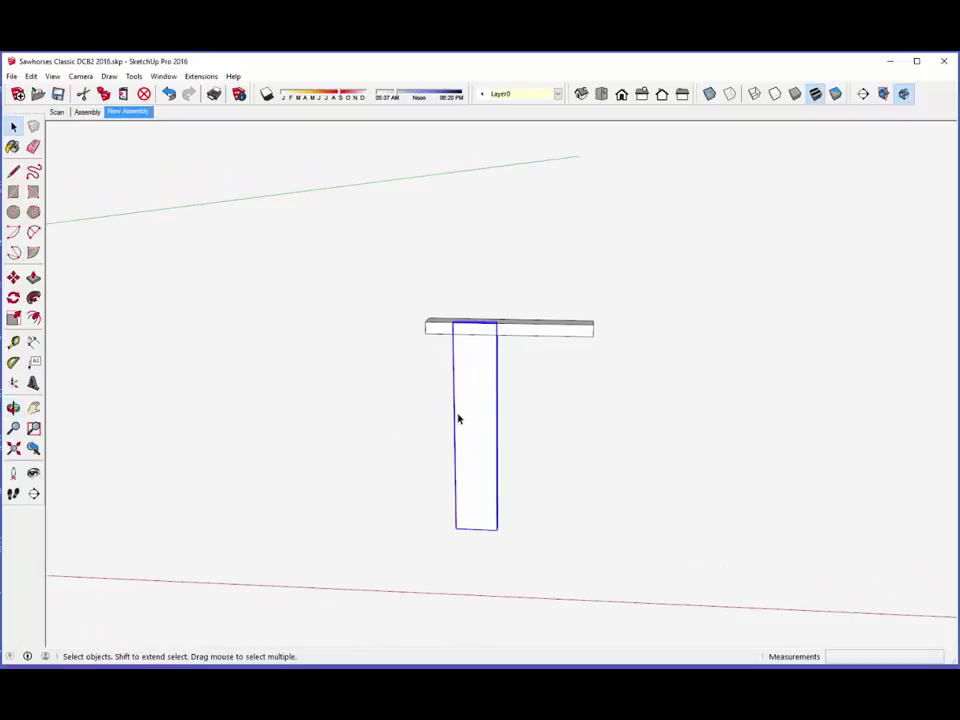
click(13, 297)
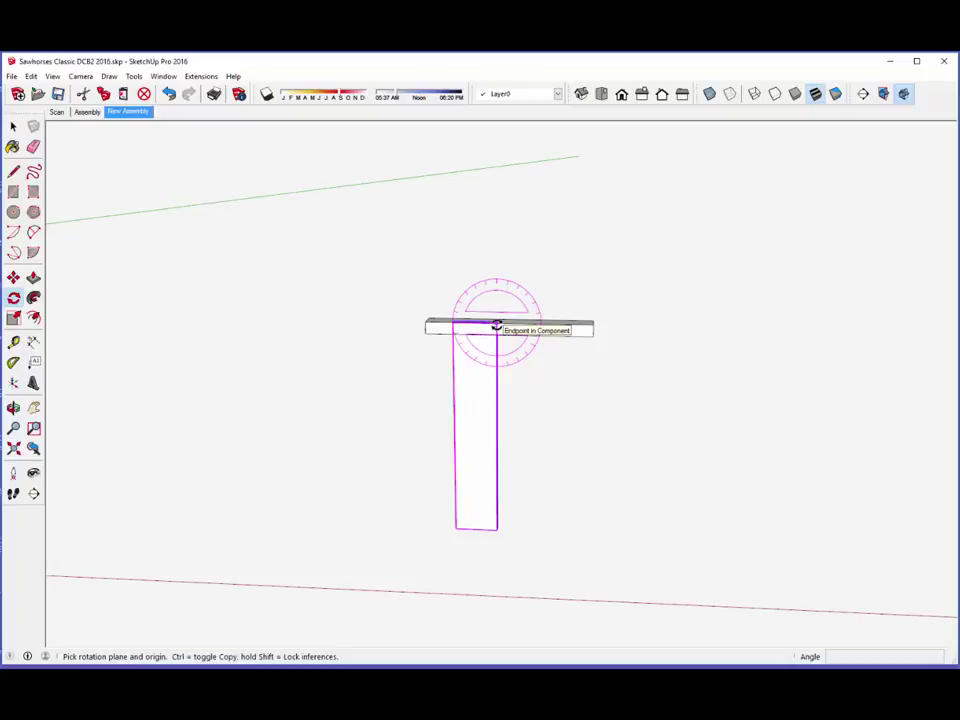
click(496, 326)
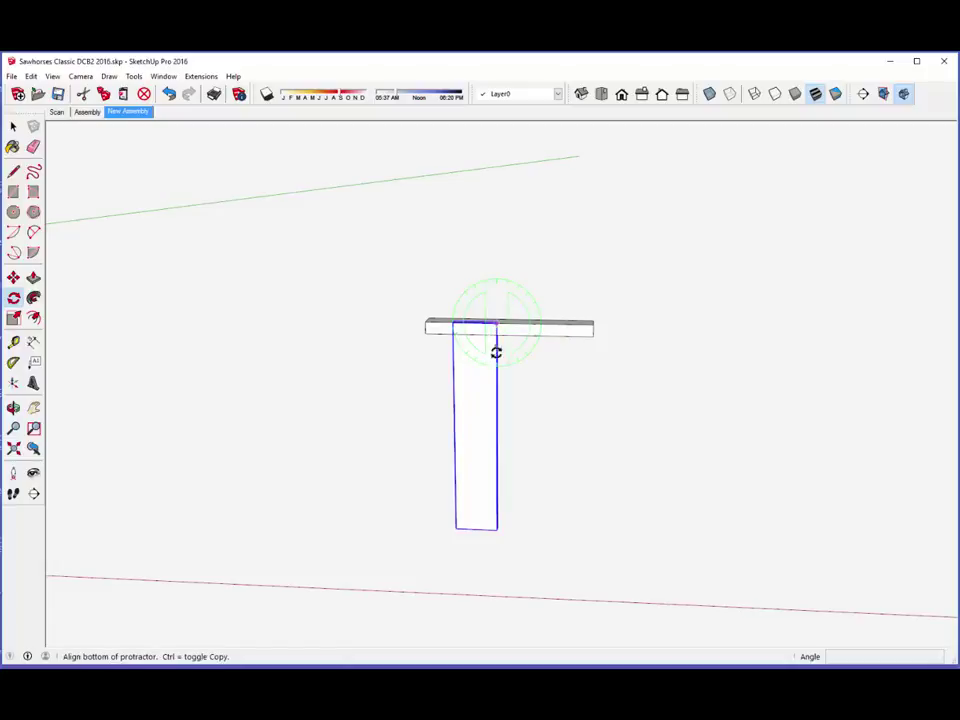
click(496, 580)
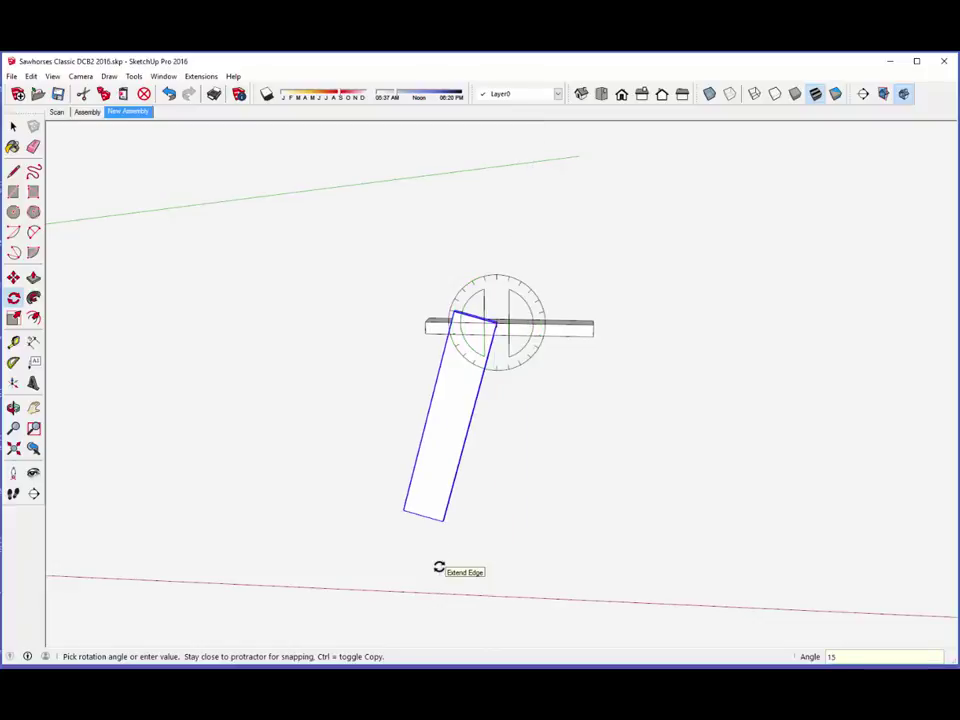
Step: Commit the 15° tilt and orbit around to inspect the tilted leg
key(Return)
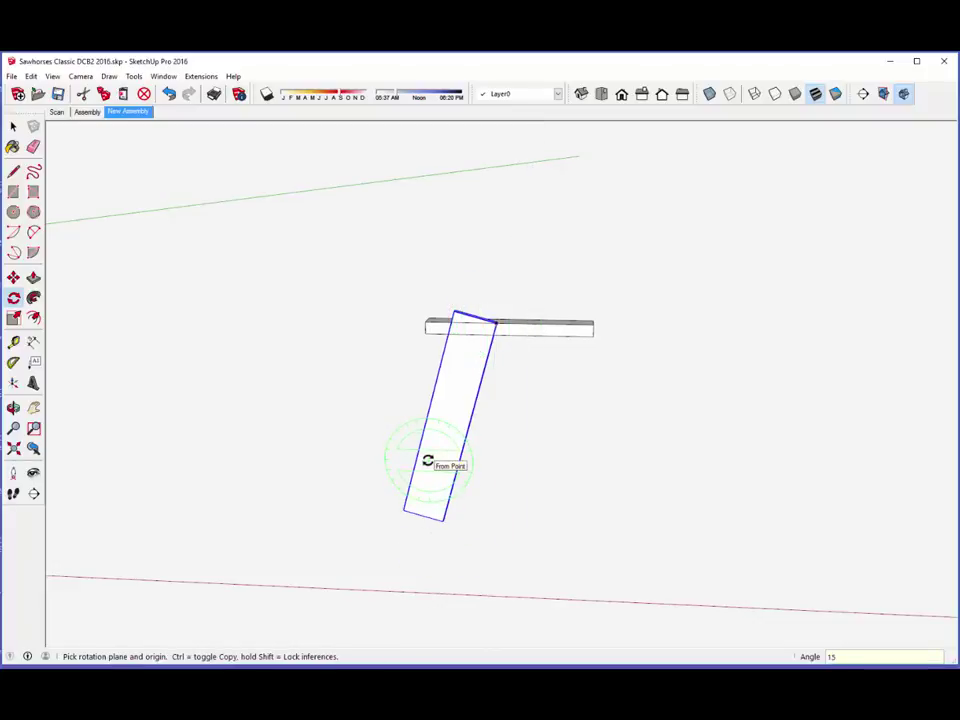
key(o)
drag(426, 456, 797, 437)
key(q)
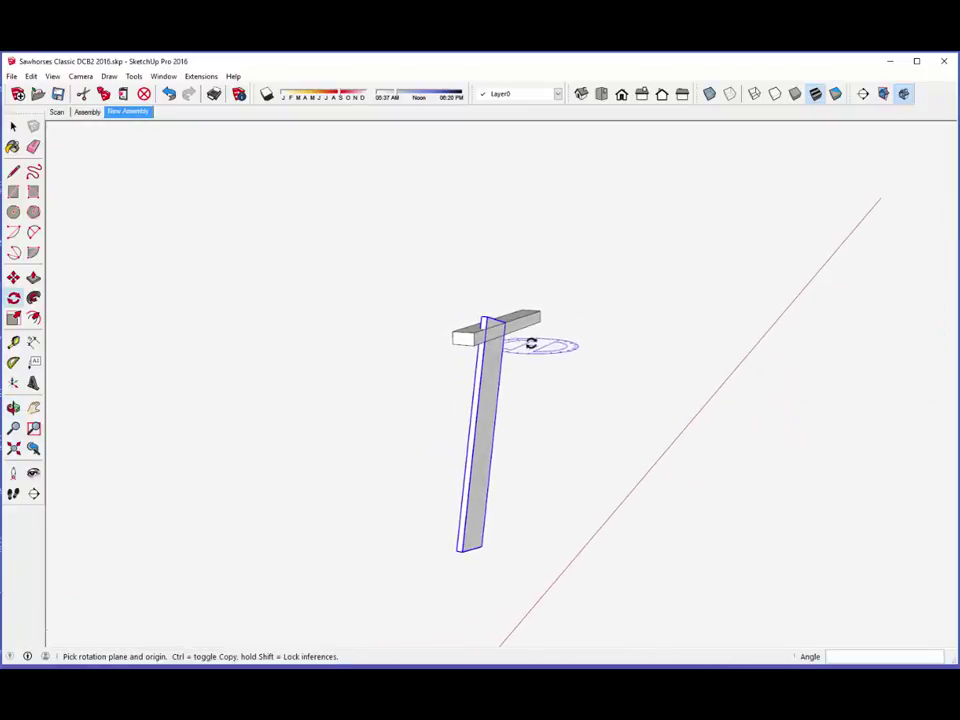
middle_drag(482, 392, 501, 401)
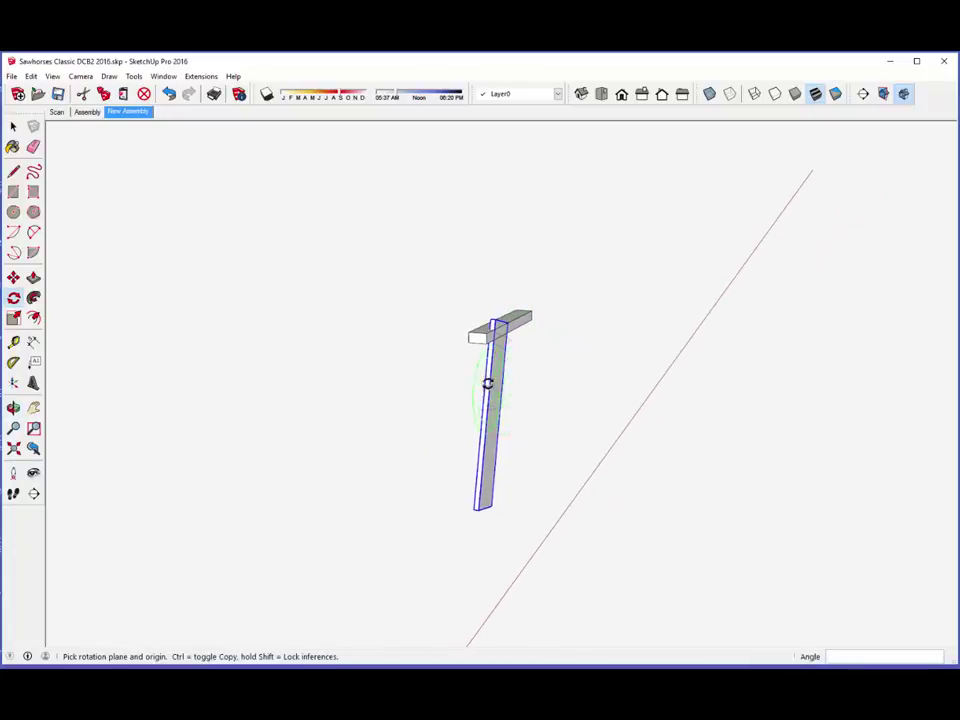
scroll(486, 348, up, 5)
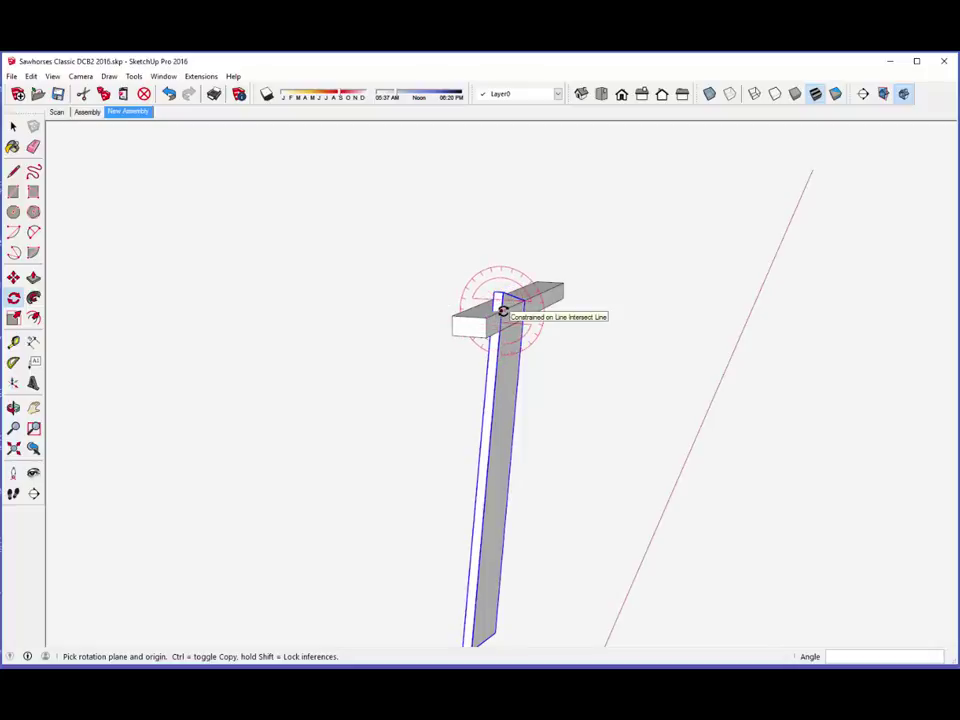
Step: Rotate the leg 15° about its top end, then deselect it and look closely at the leg top
click(503, 311)
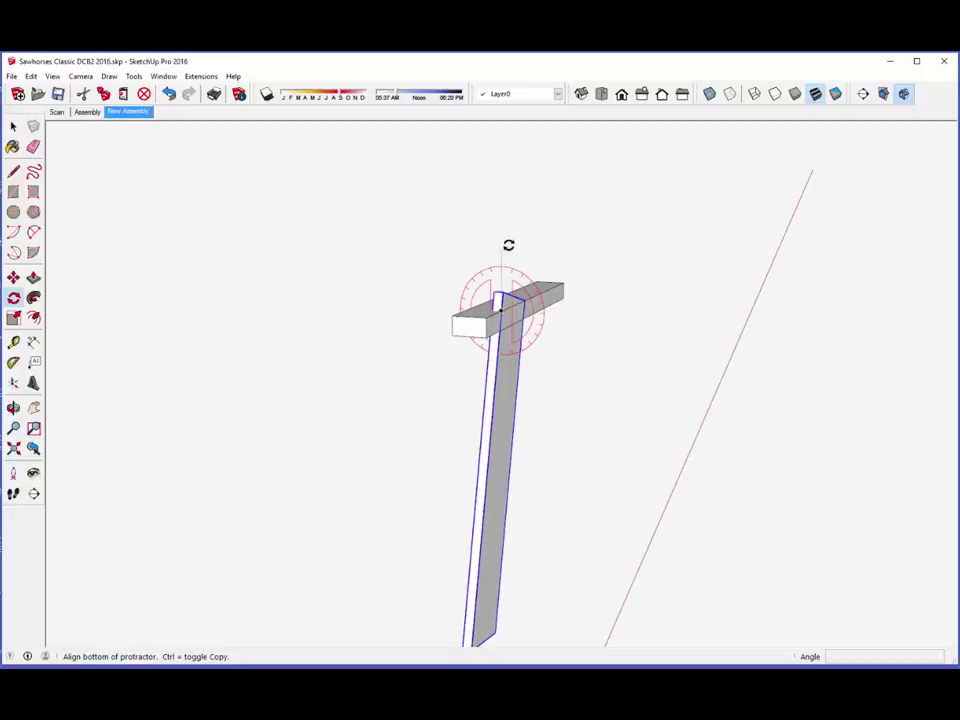
click(503, 190)
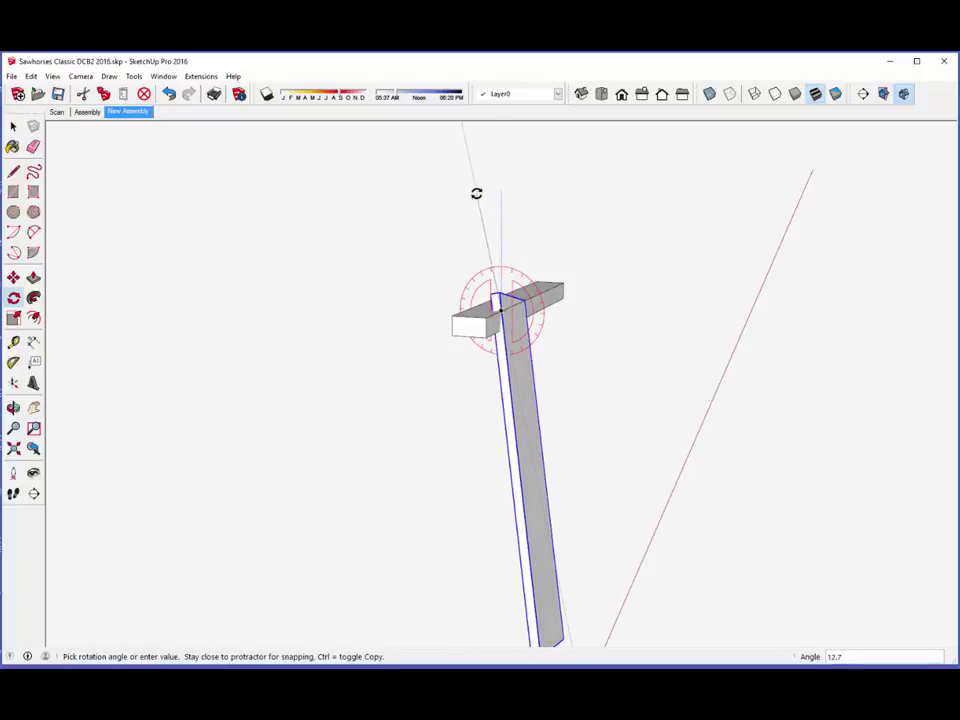
text(15)
key(Return)
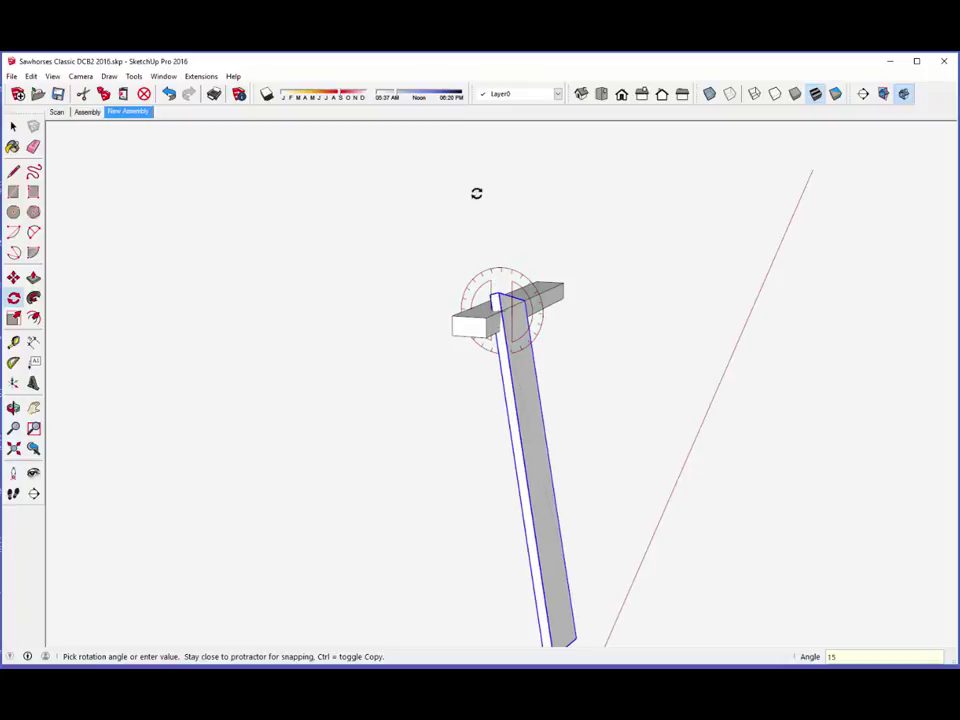
click(13, 126)
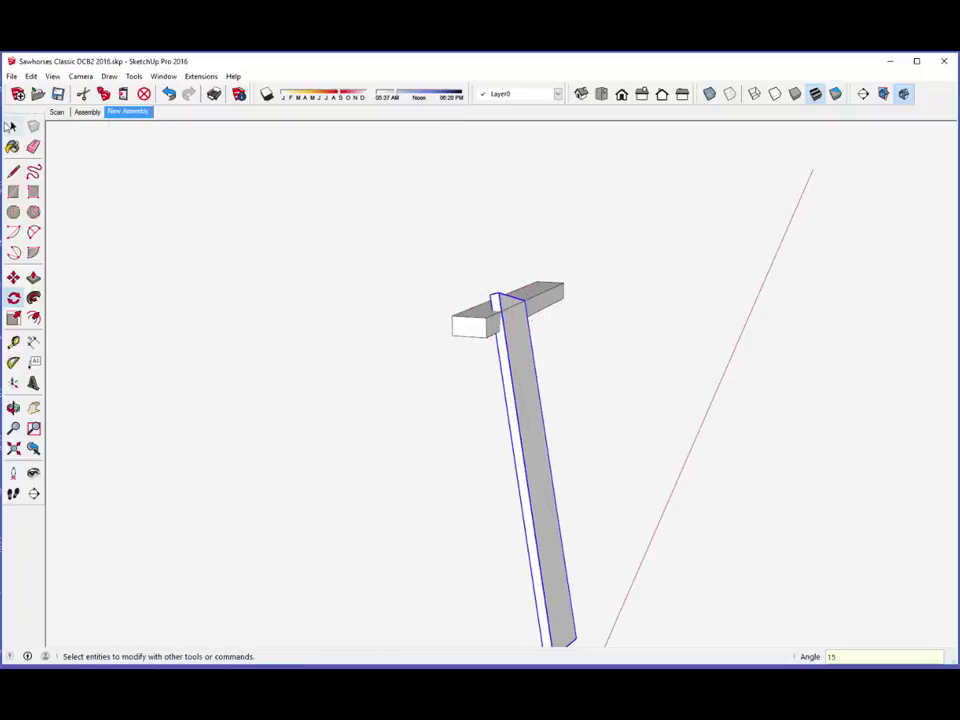
click(534, 281)
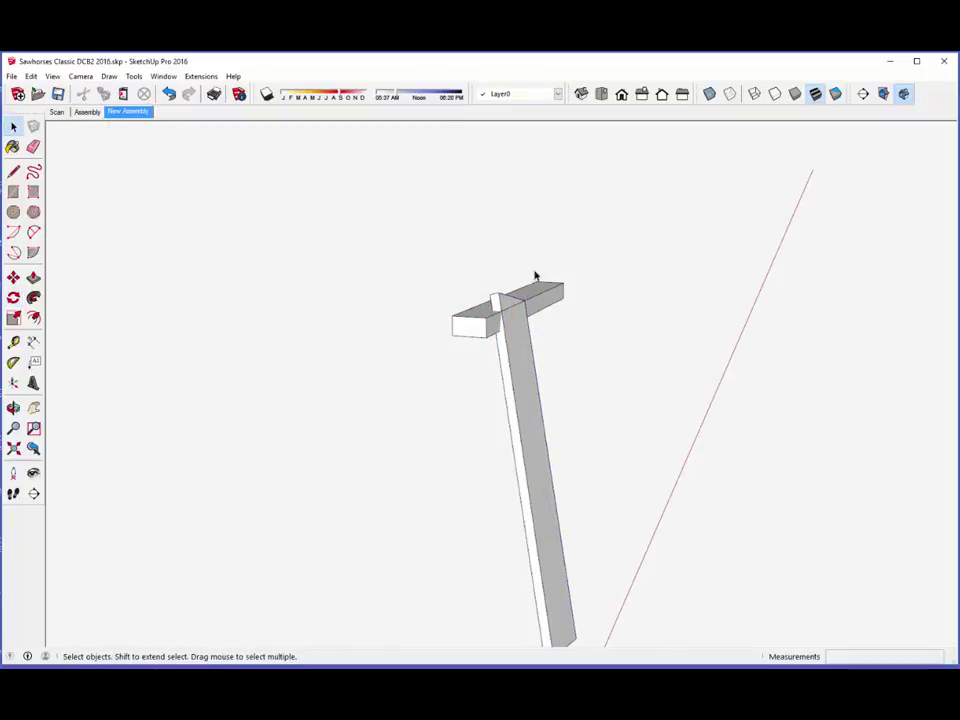
middle_drag(536, 279, 422, 390)
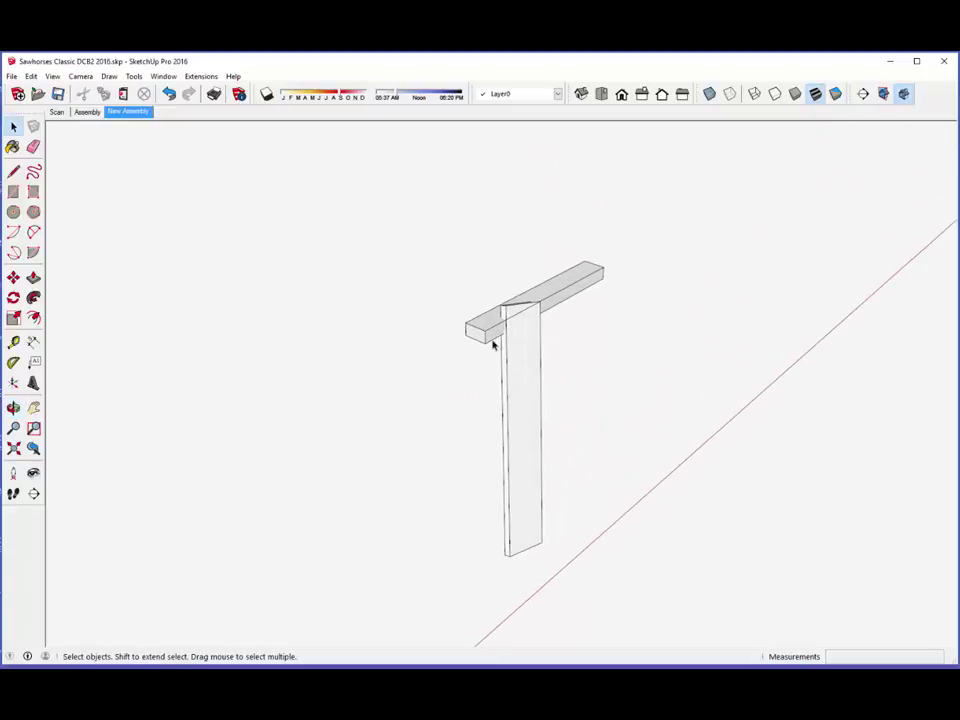
scroll(491, 334, up, 6)
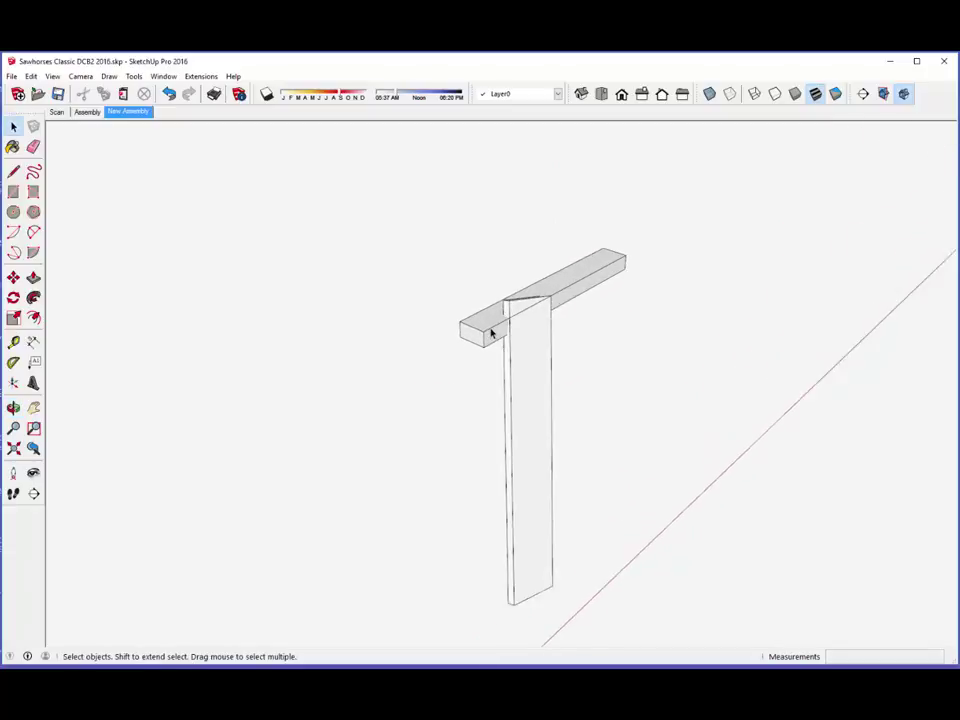
middle_drag(491, 336, 491, 261)
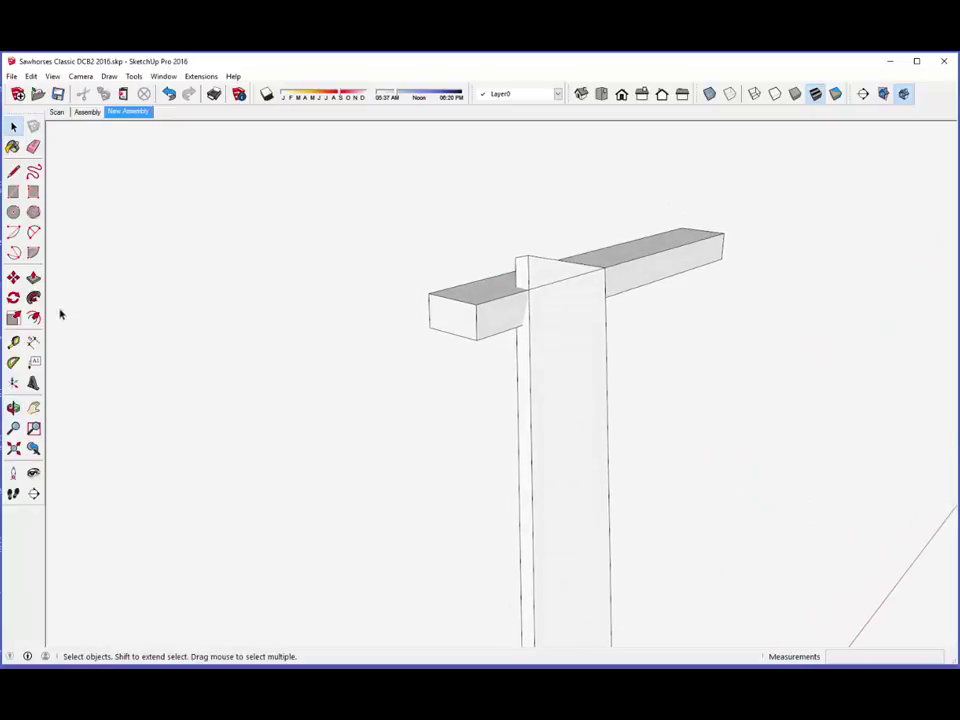
Step: Place a guide line 8" below the midpoint of the leg's top edge
click(13, 342)
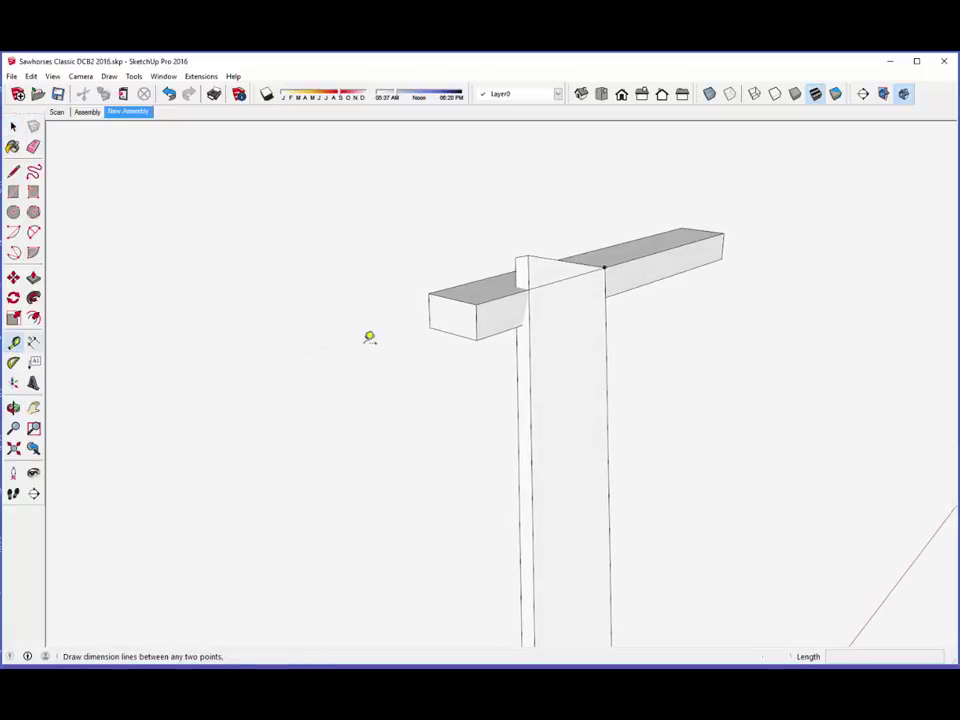
click(569, 261)
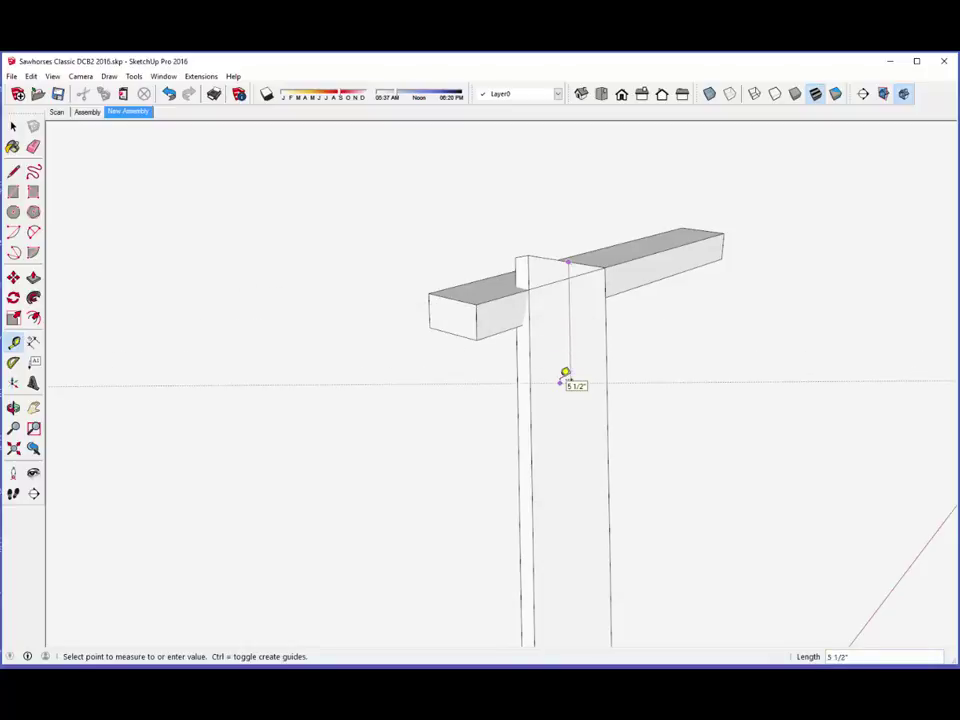
text(8)
key(Return)
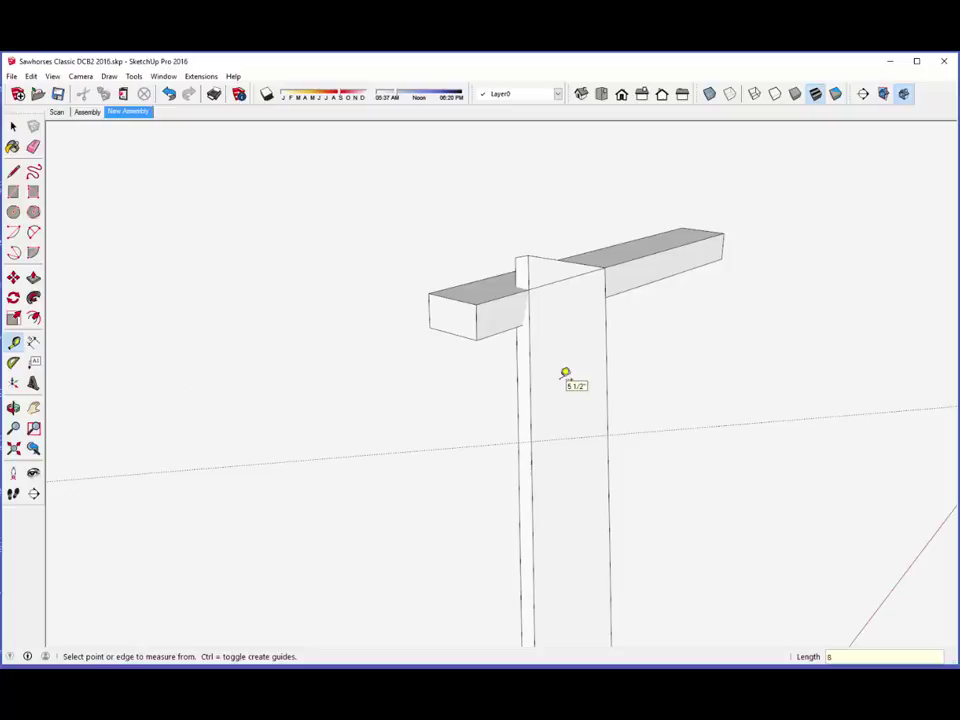
Step: Place a lengthwise guide line 3 1/2" in from the leg's side edge
scroll(550, 302, down, 5)
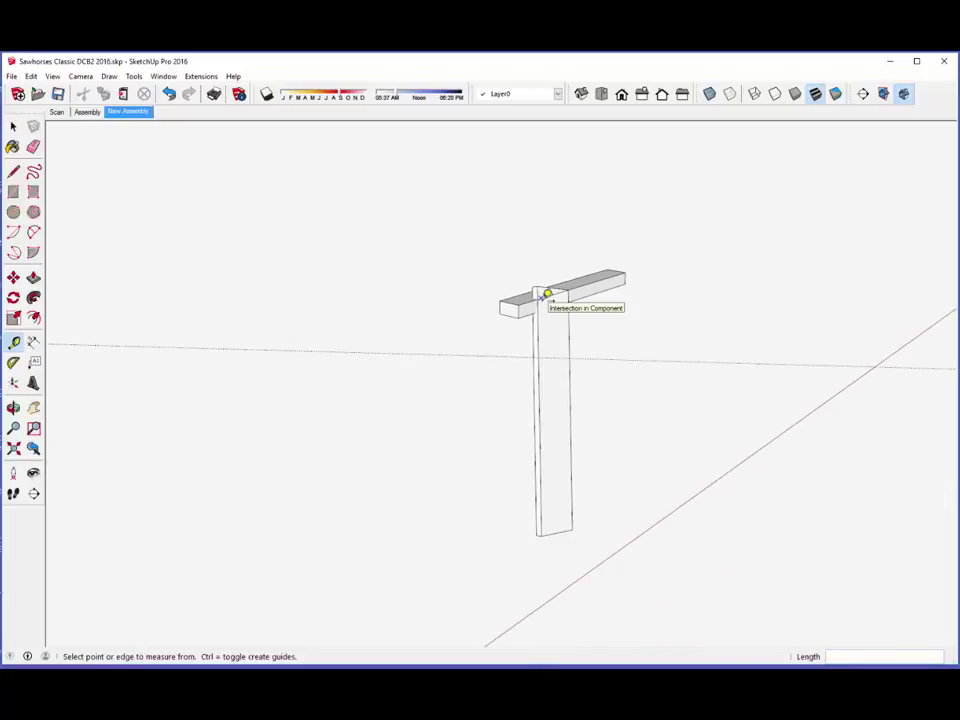
scroll(546, 294, down, 1)
scroll(553, 494, up, 3)
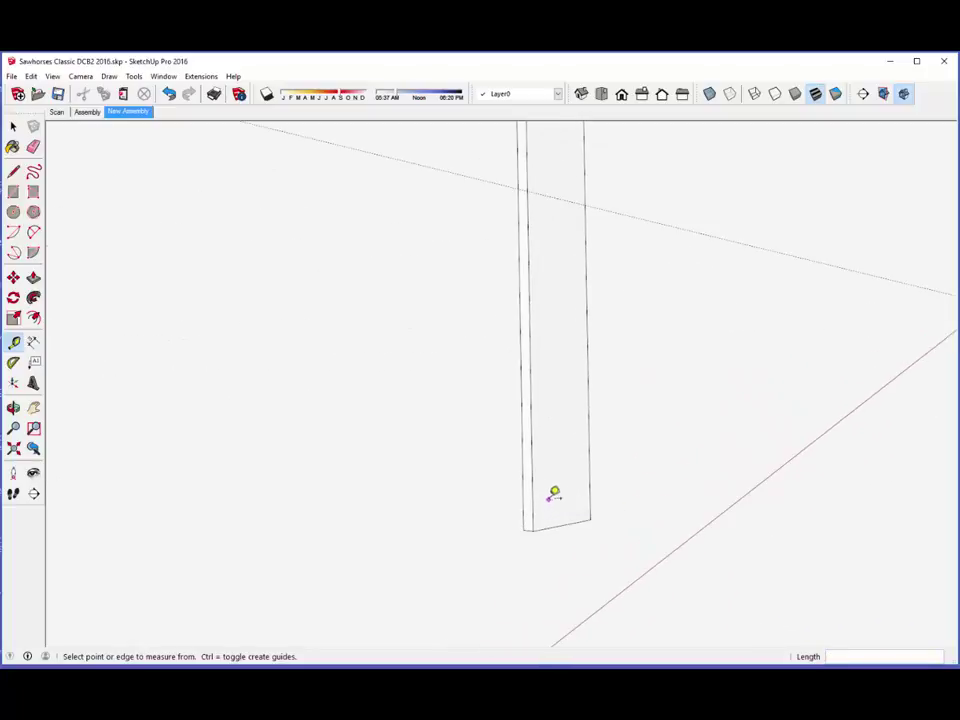
click(533, 494)
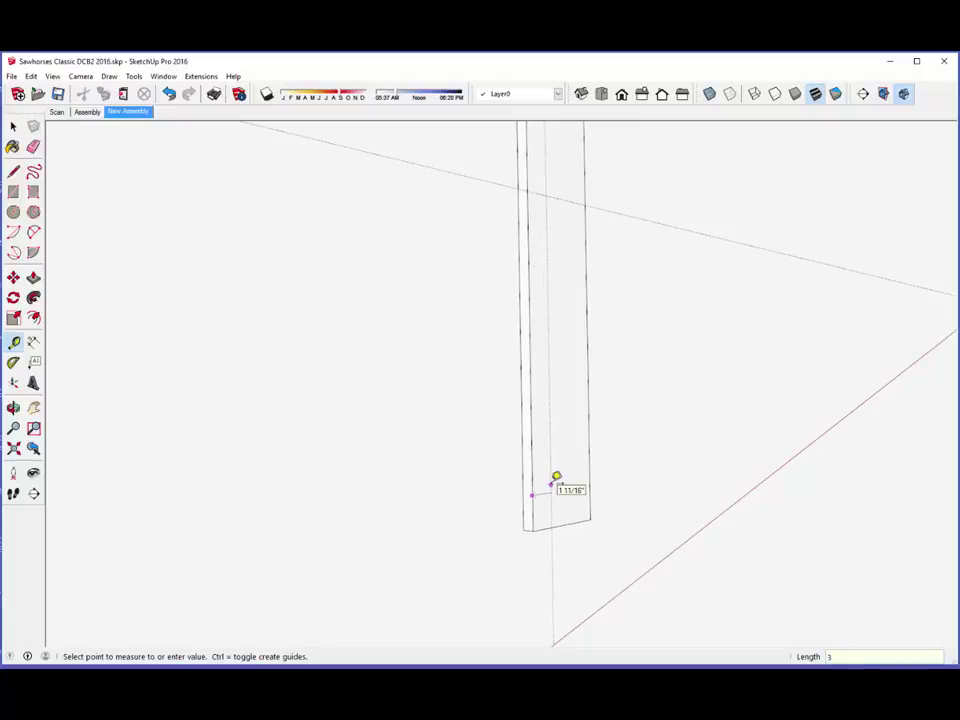
text(3 1/2)
key(Return)
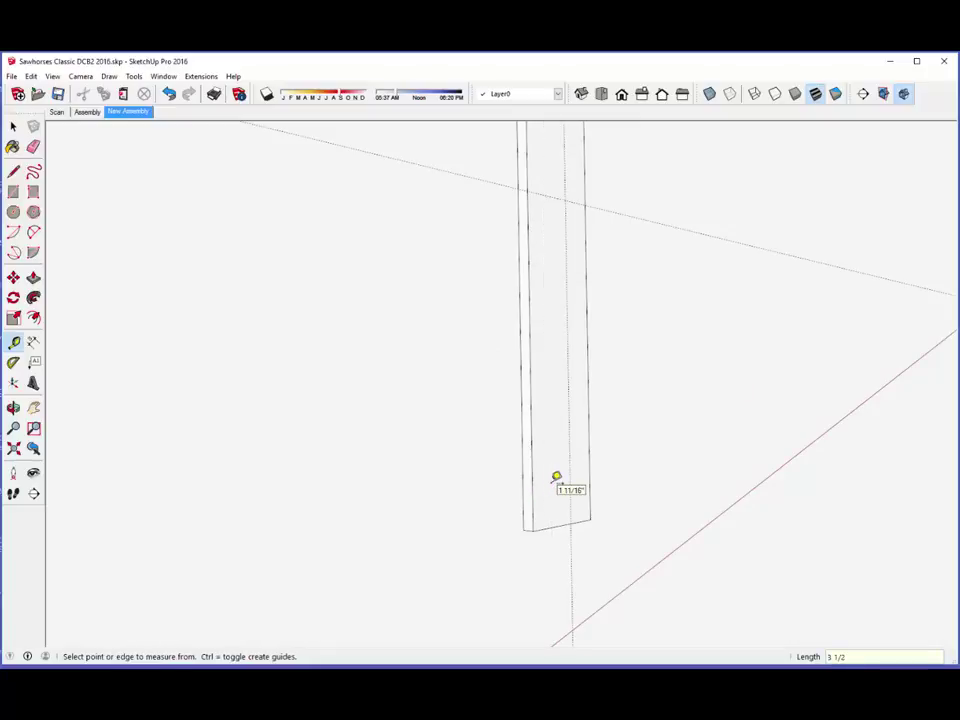
middle_drag(559, 467, 189, 484)
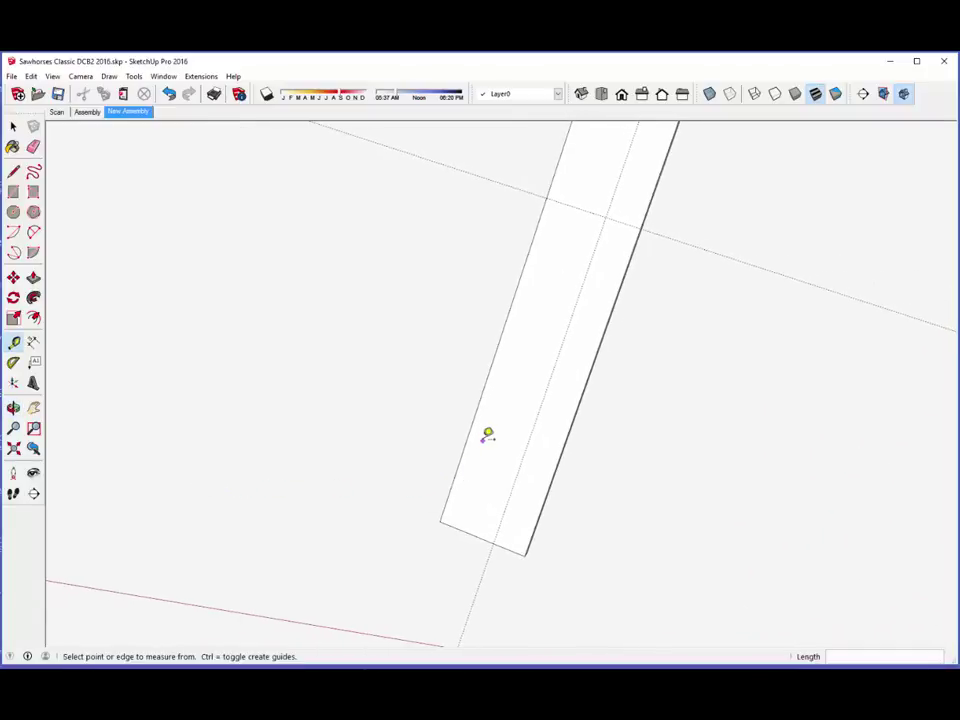
Step: Inside the leg component, draw a sloped cut line between the two guide intersections
right_click(483, 439)
click(531, 232)
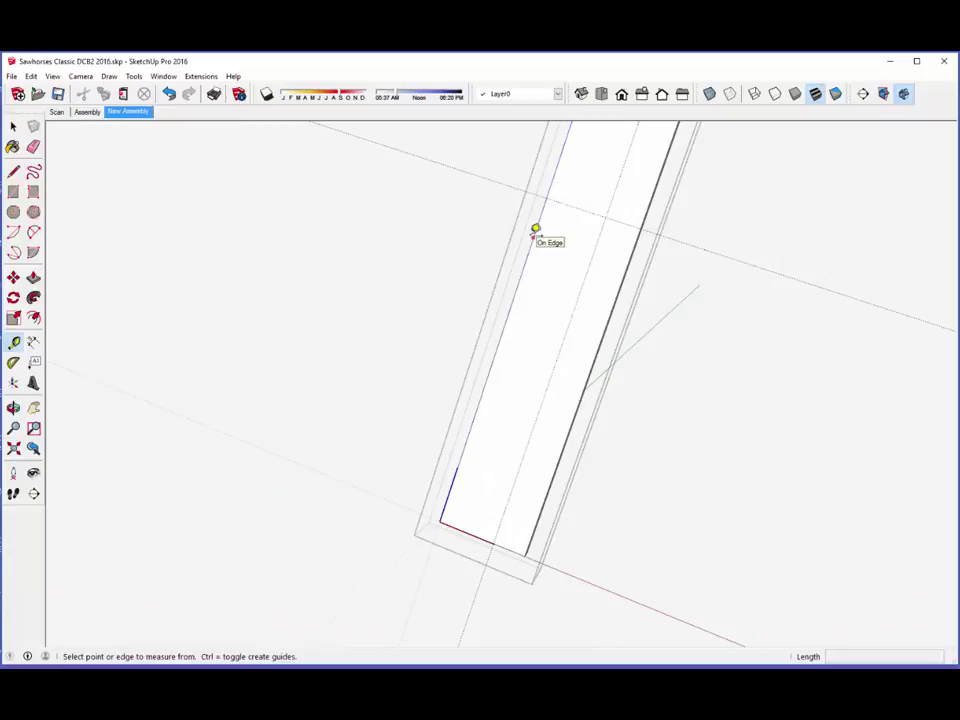
click(13, 171)
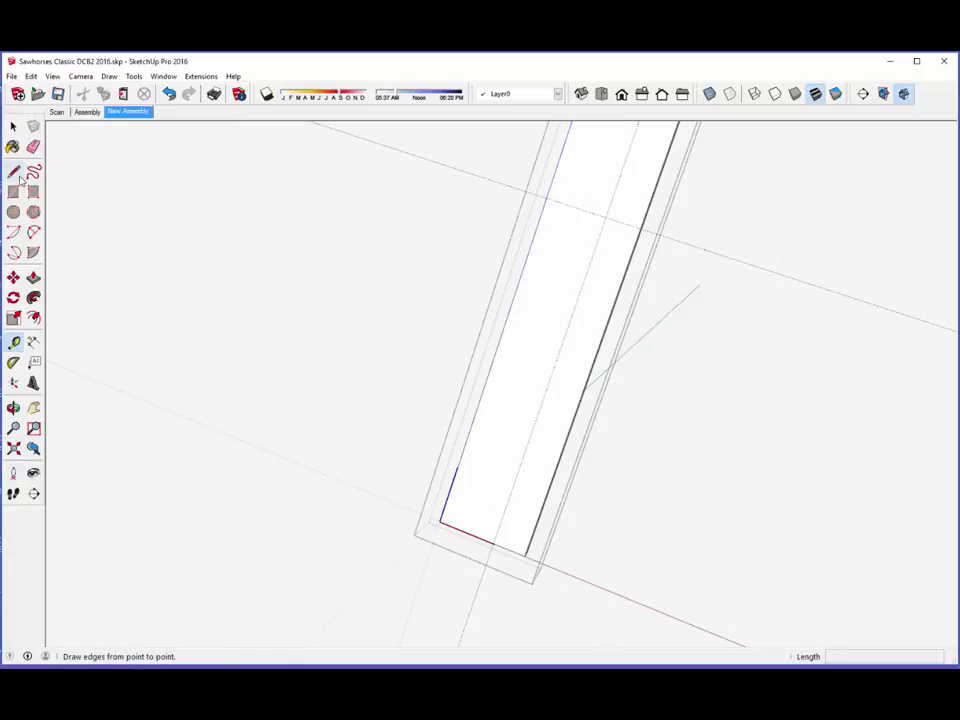
click(640, 228)
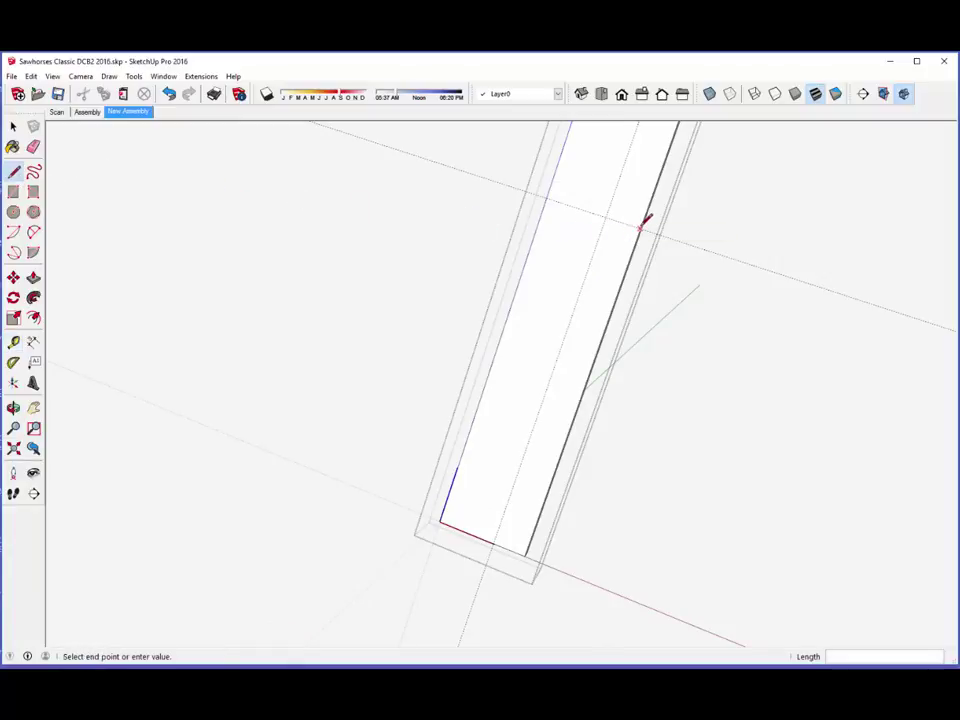
click(497, 537)
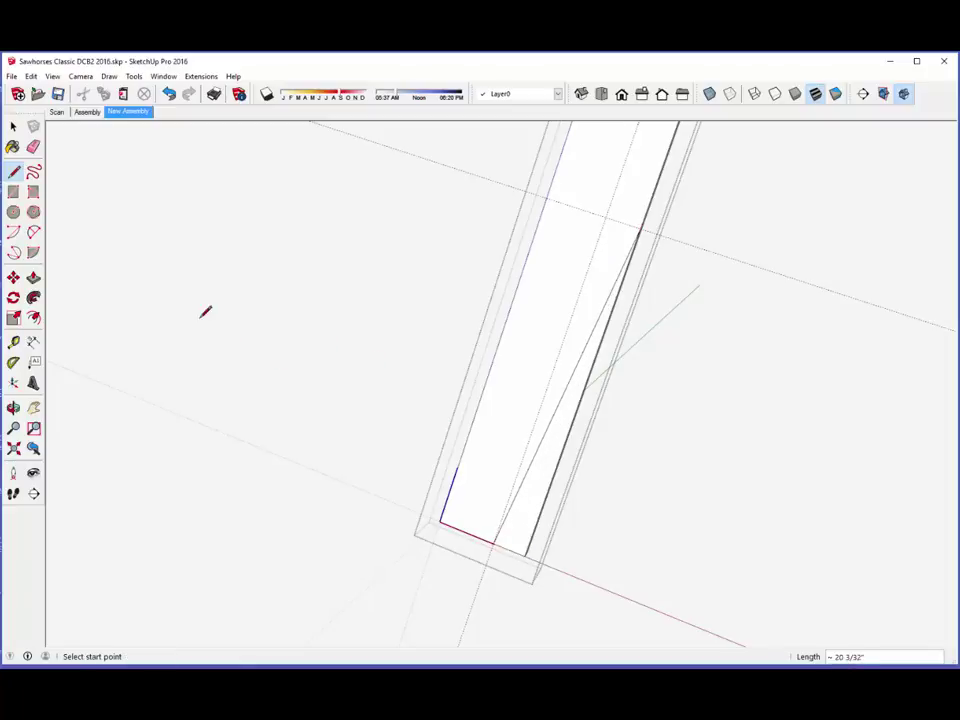
Step: Recess the sloped strip 3/4" and close the leg component
click(33, 278)
click(555, 420)
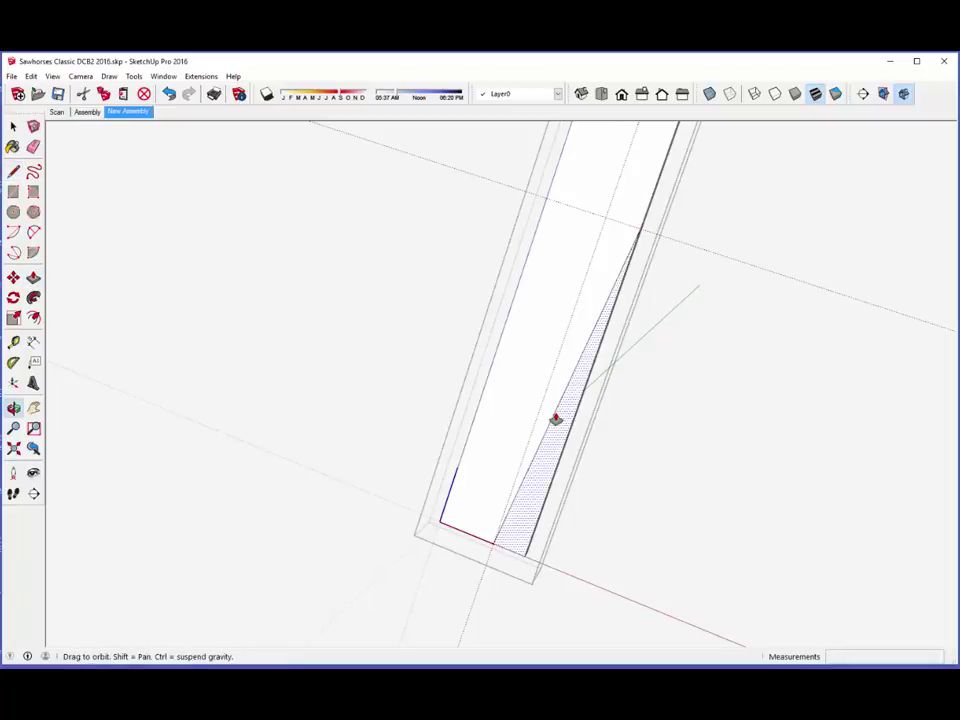
mouse_move(555, 420)
middle_down()
mouse_move(433, 379)
mouse_move(437, 429)
middle_up()
click(492, 487)
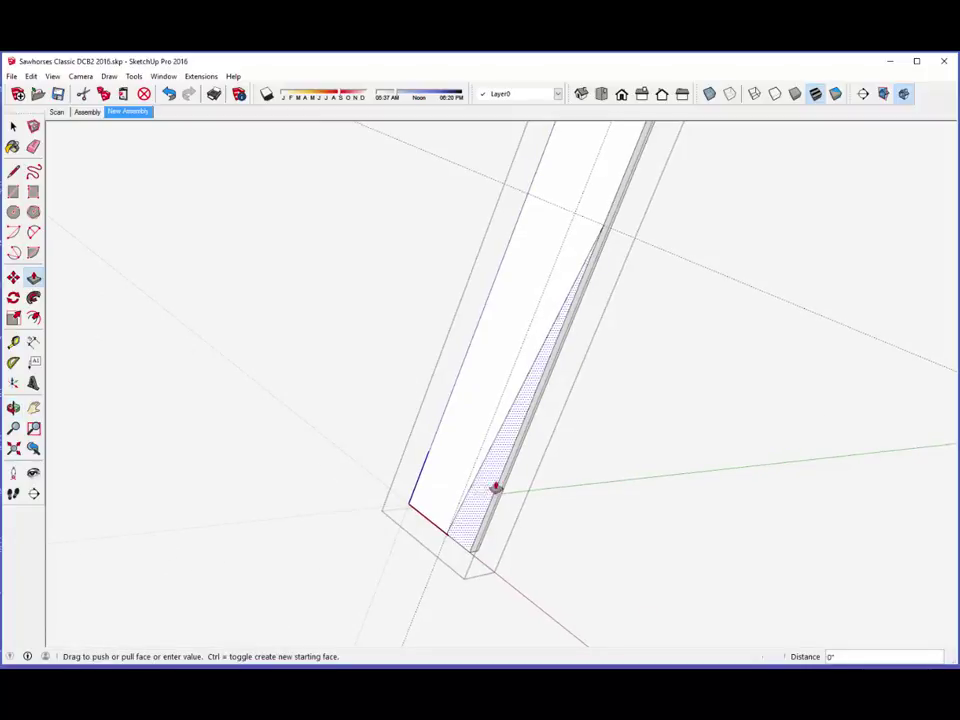
click(656, 473)
middle_drag(514, 394, 476, 373)
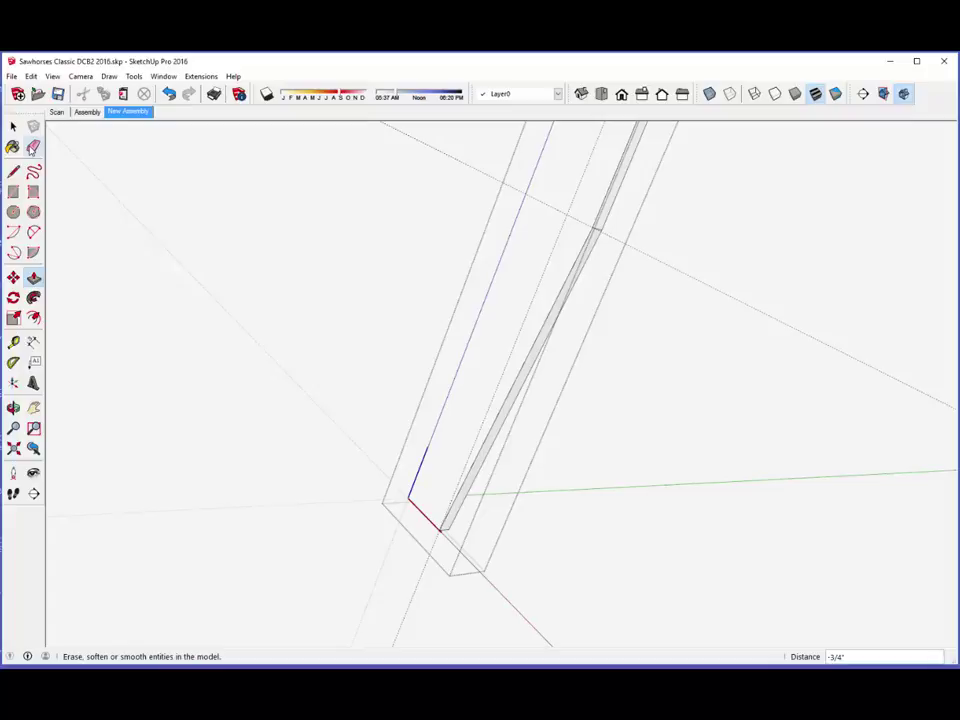
right_click(246, 222)
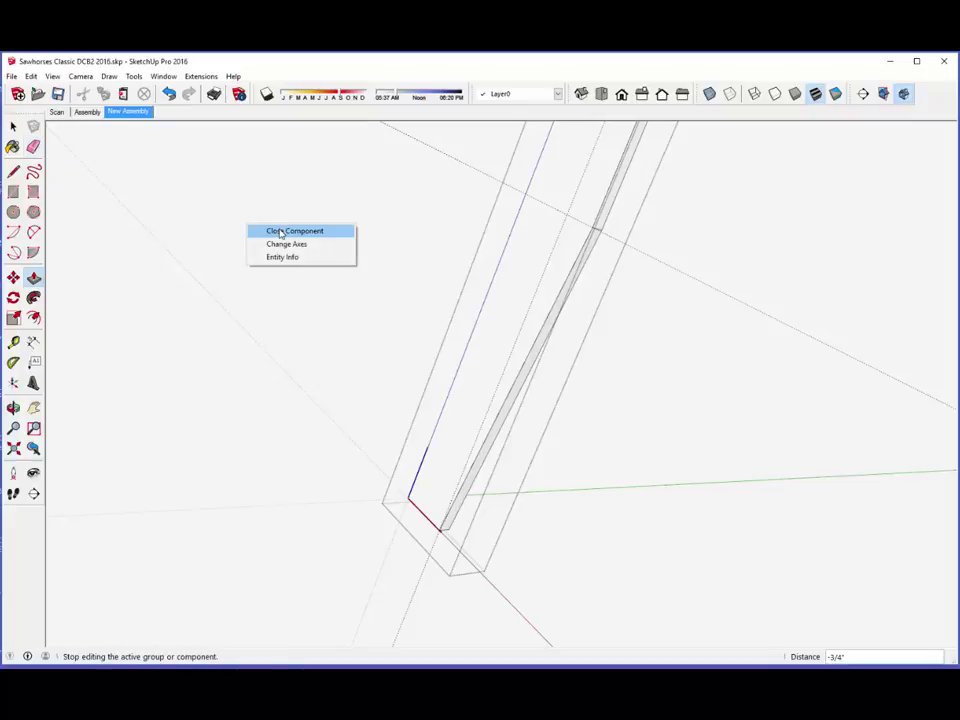
click(281, 229)
Step: Erase the guide lines from the leg
click(33, 146)
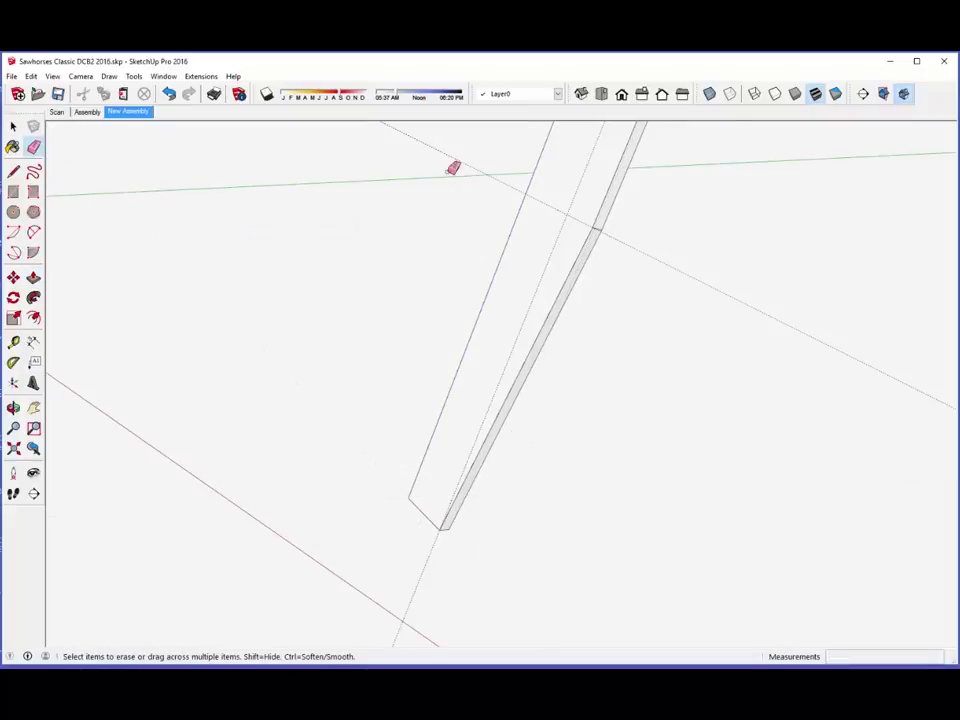
click(476, 166)
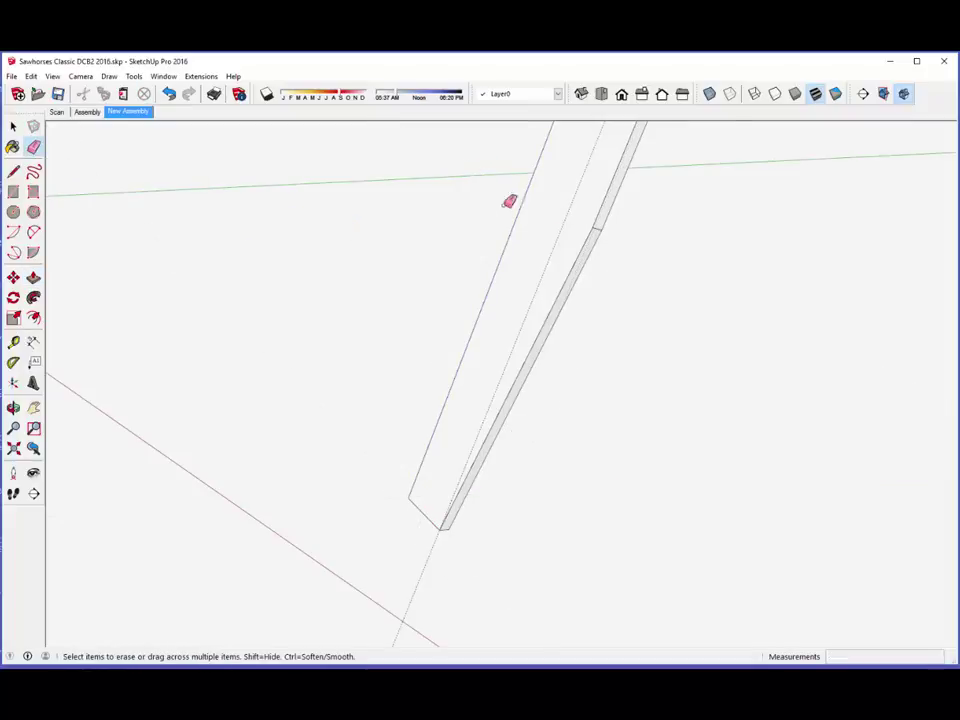
click(562, 238)
key(o)
mouse_move(518, 360)
mouse_down()
mouse_move(480, 381)
mouse_move(456, 422)
mouse_move(596, 448)
mouse_move(561, 480)
mouse_move(528, 479)
mouse_up()
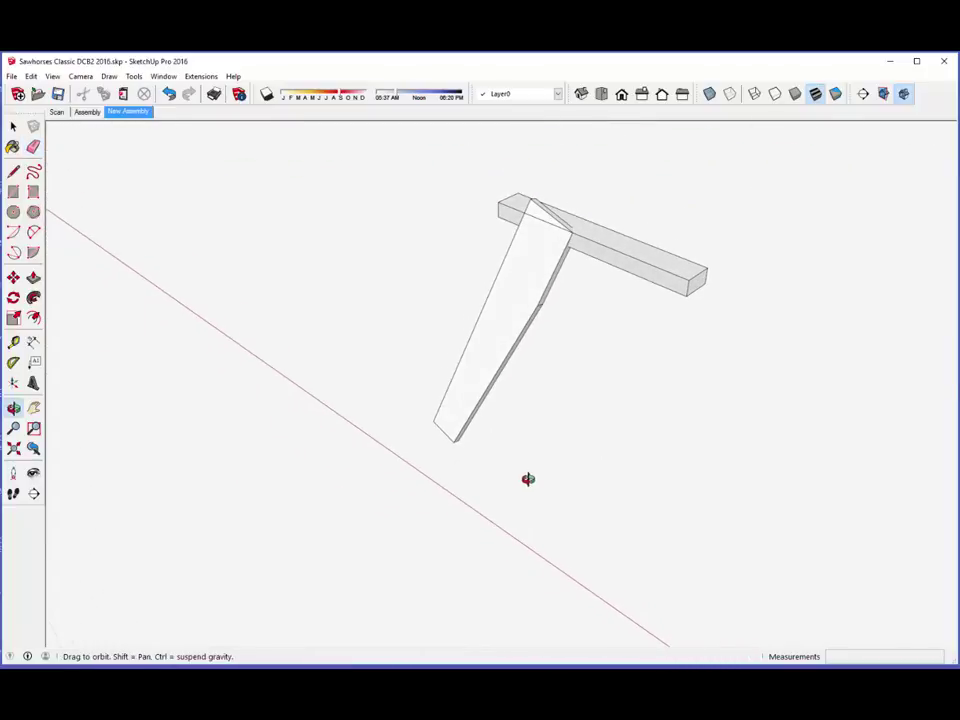
key(e)
scroll(587, 245, up, 3)
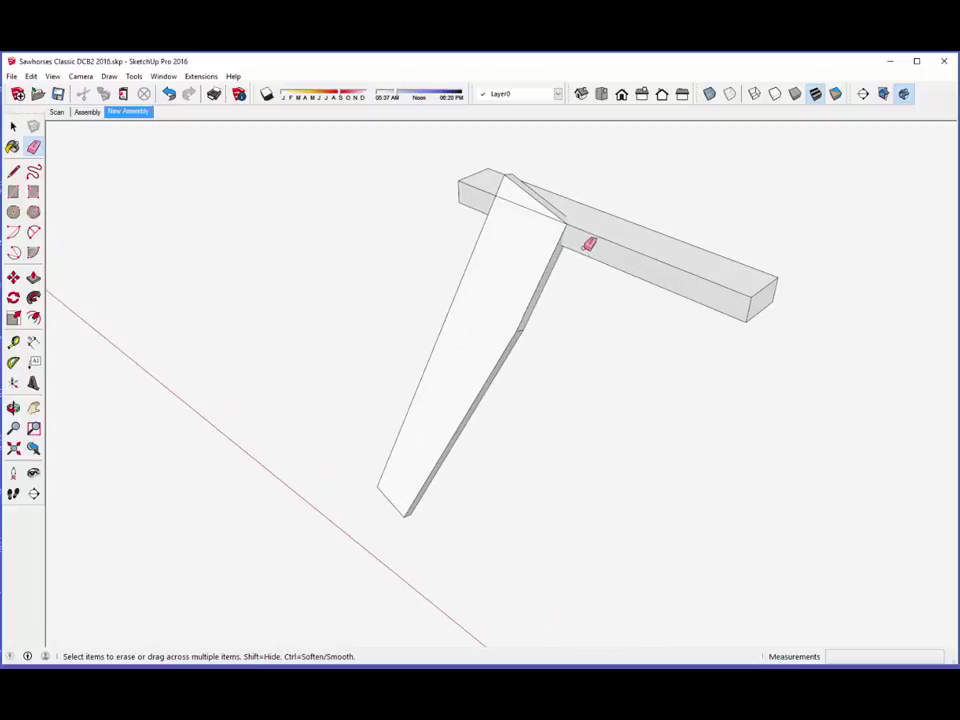
scroll(574, 206, up, 5)
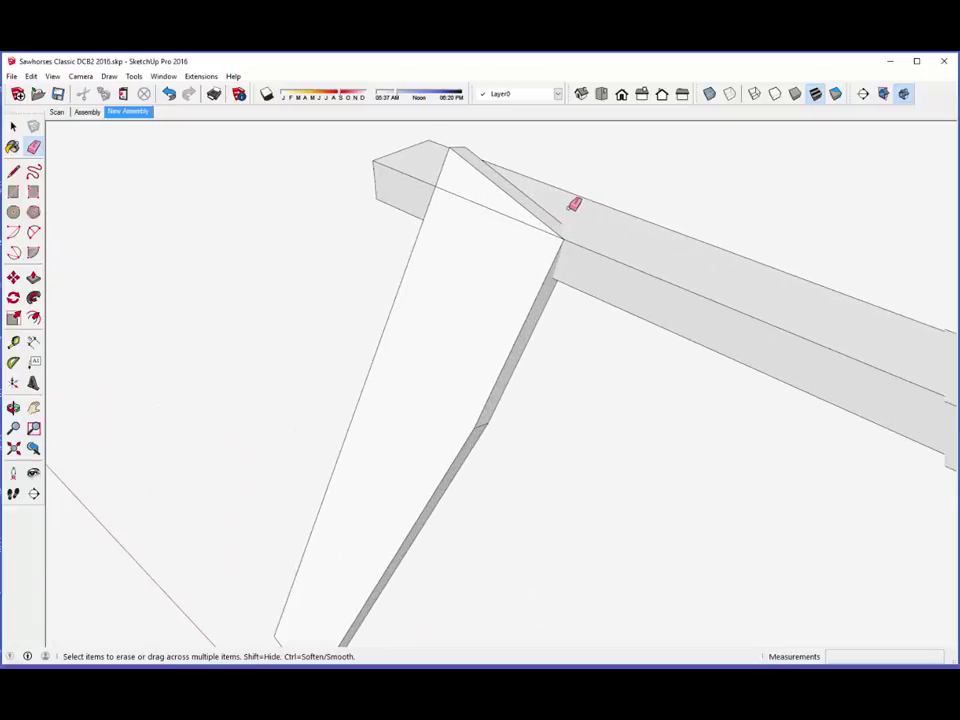
scroll(488, 375, down, 2)
scroll(463, 463, down, 3)
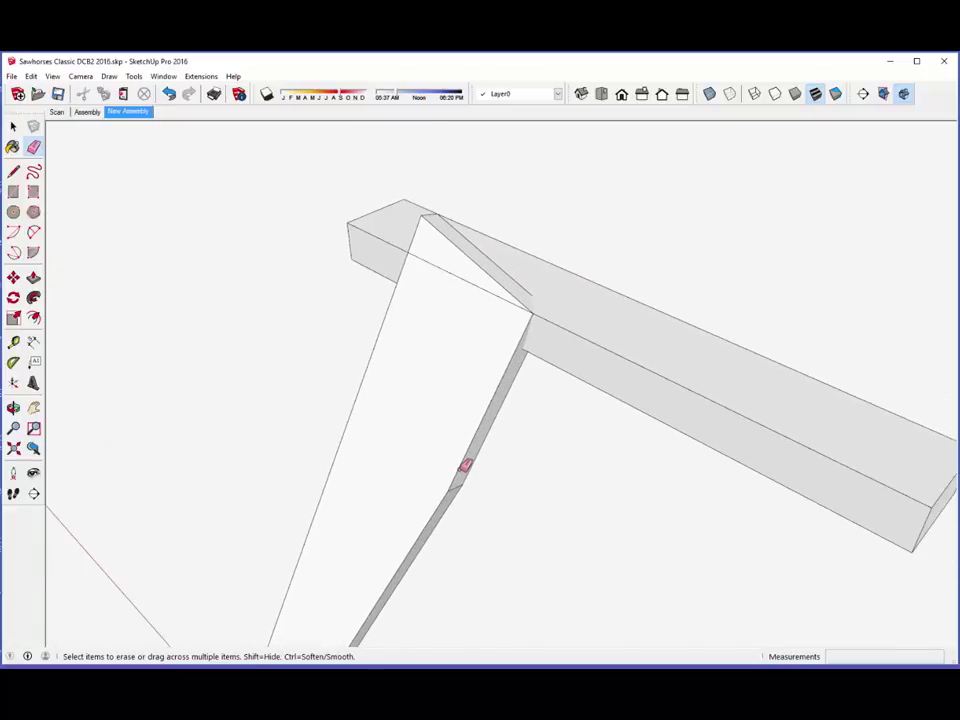
Step: Add a guide line extending up along the leg's edge
click(14, 342)
click(388, 315)
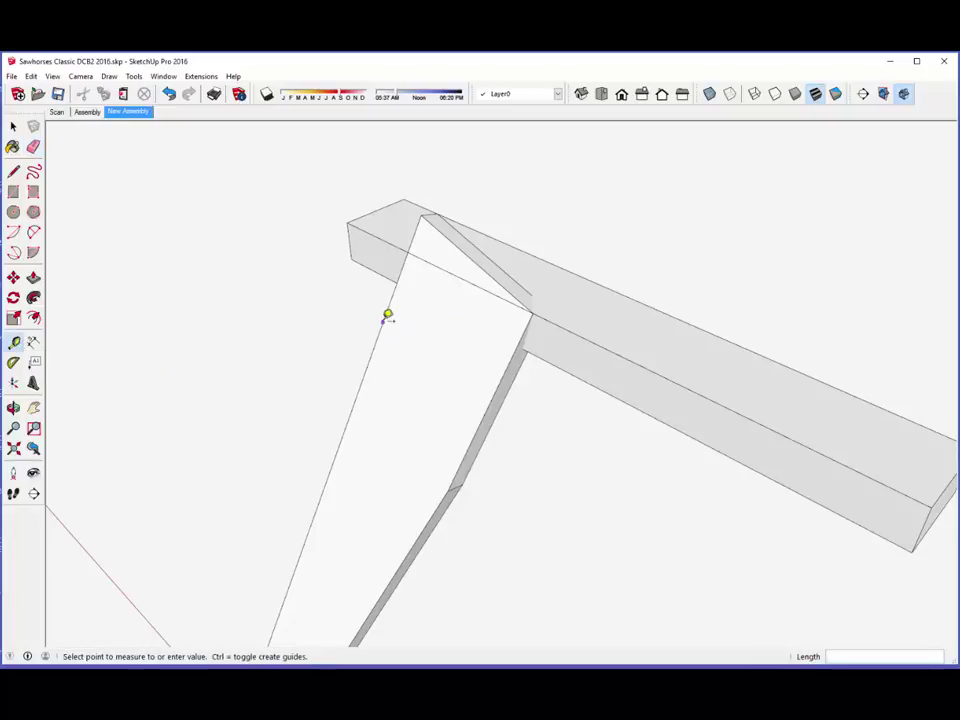
click(388, 315)
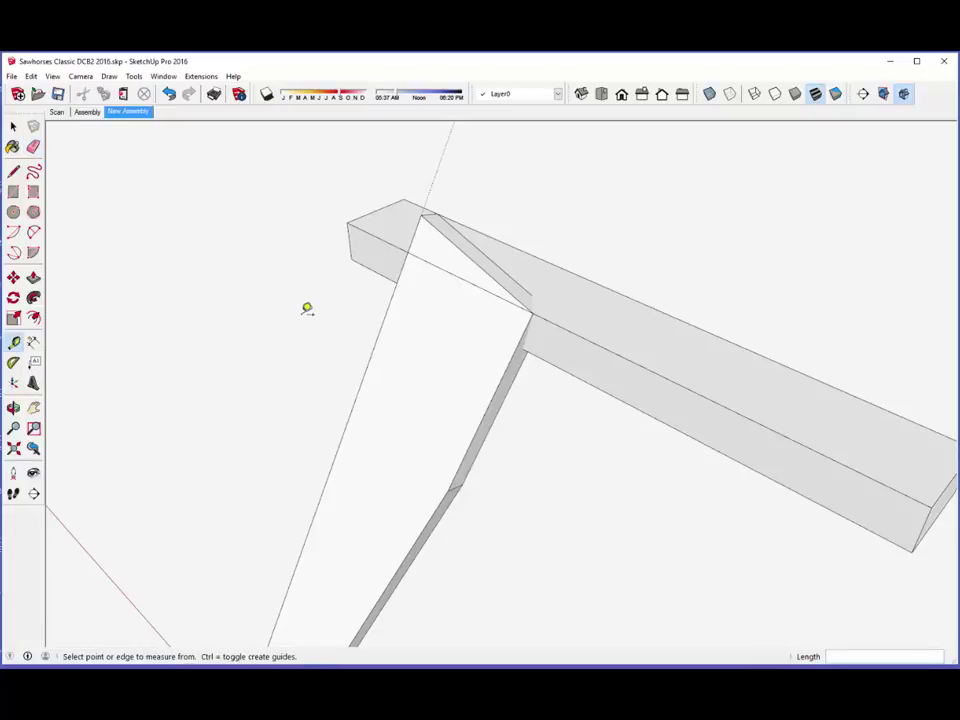
Step: Move the leg up along the guide so its top passes through the beam
click(13, 126)
click(369, 368)
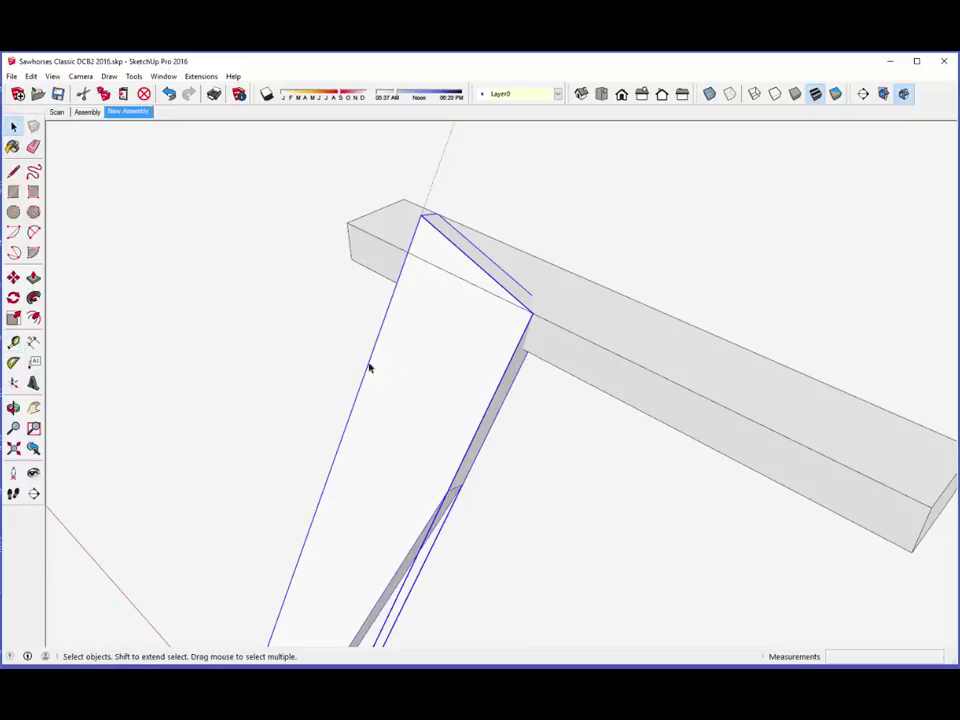
click(16, 278)
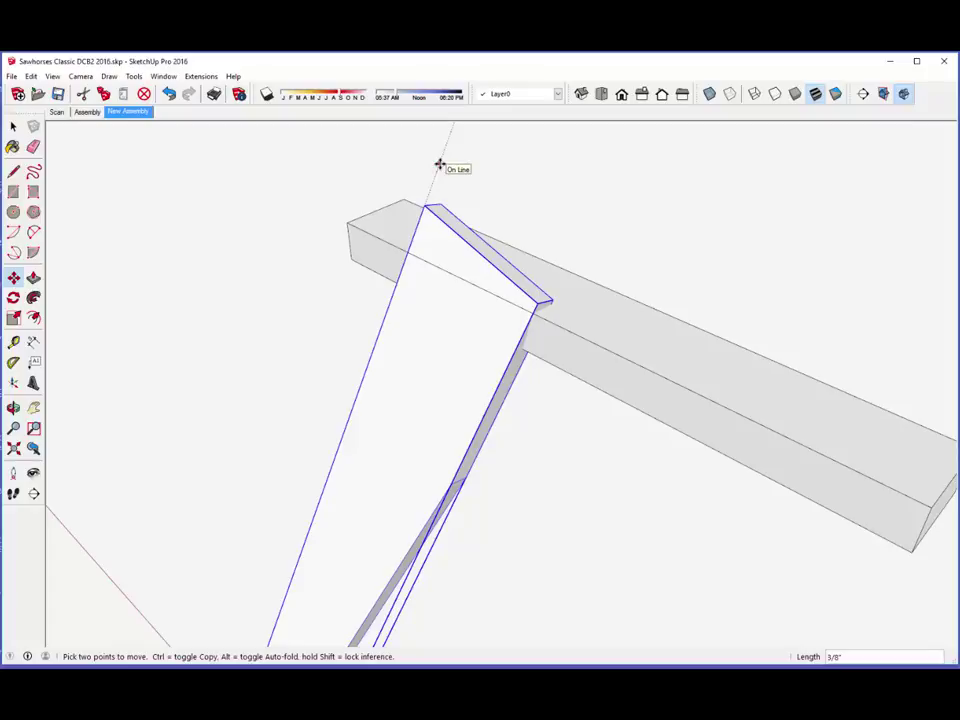
click(439, 164)
scroll(572, 321, up, 2)
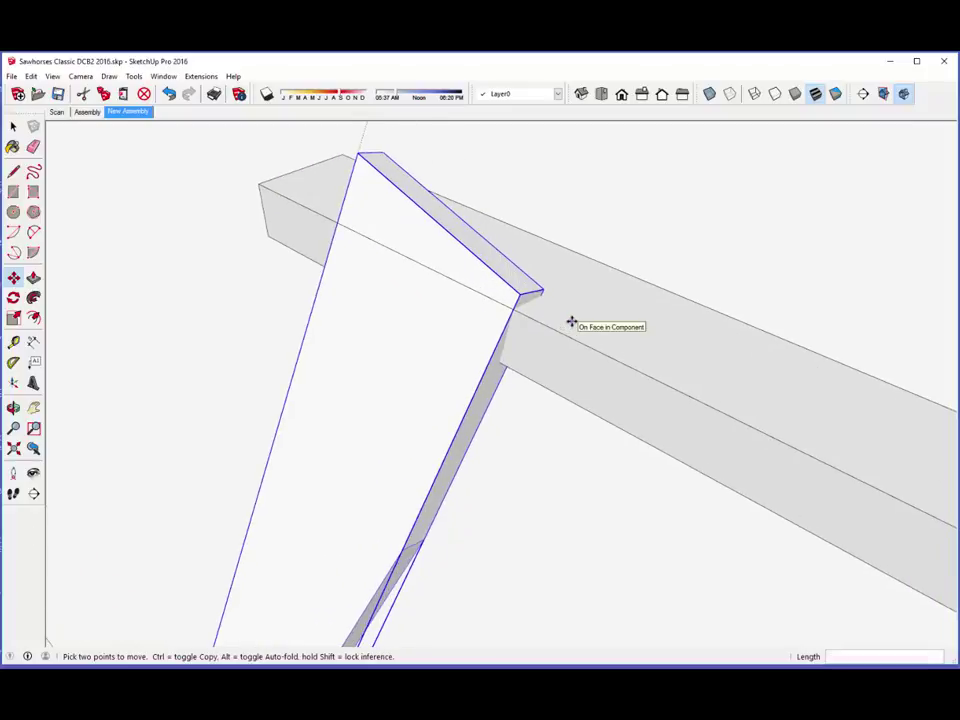
middle_drag(572, 321, 684, 286)
key(m)
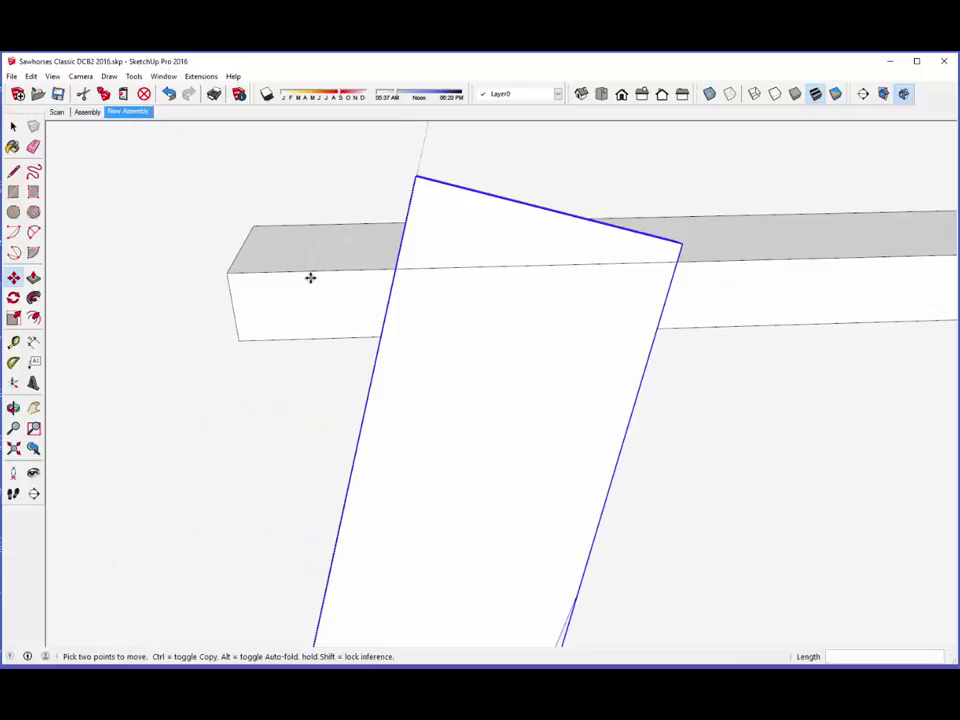
middle_drag(310, 278, 585, 278)
middle_drag(366, 315, 360, 302)
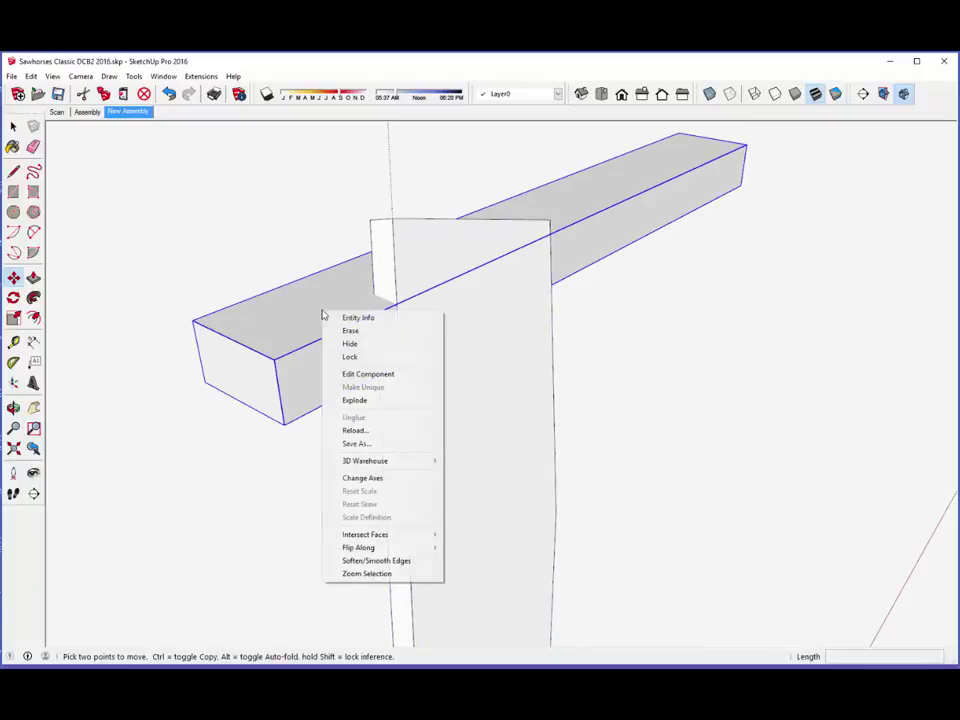
Step: Within the Saddle 1 beam component, select all geometry and Intersect Faces With Model
right_click(322, 311)
click(365, 375)
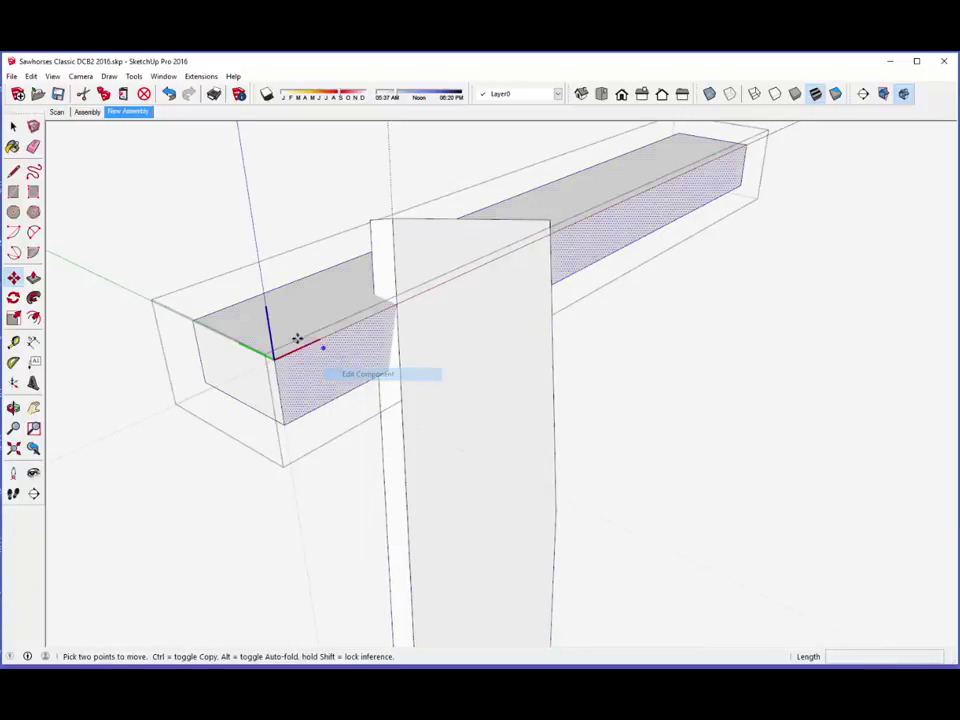
click(13, 126)
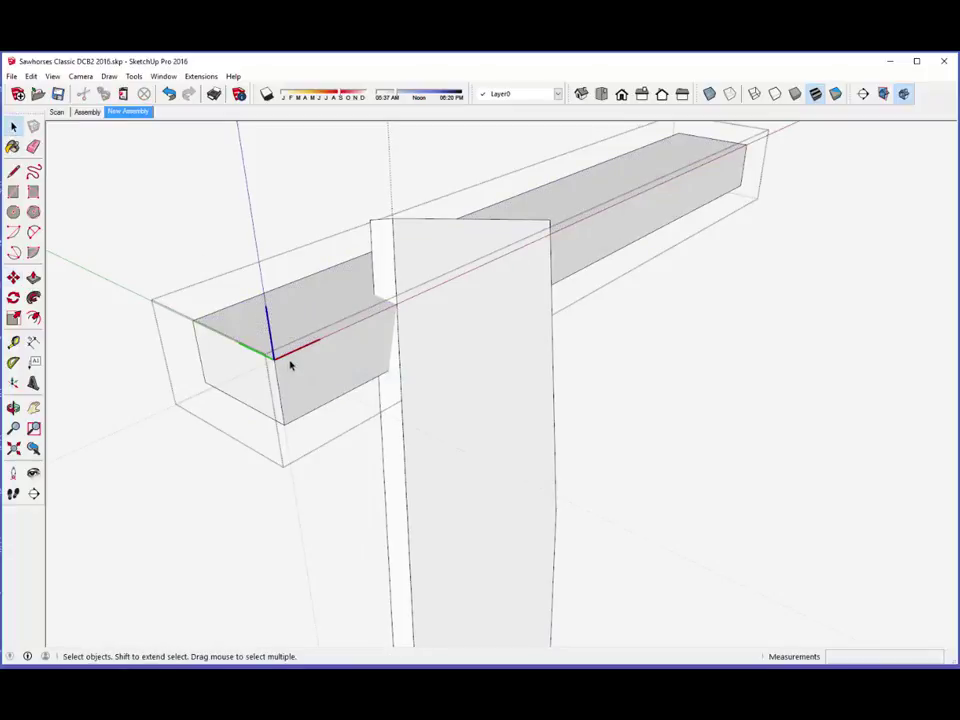
triple_click(297, 333)
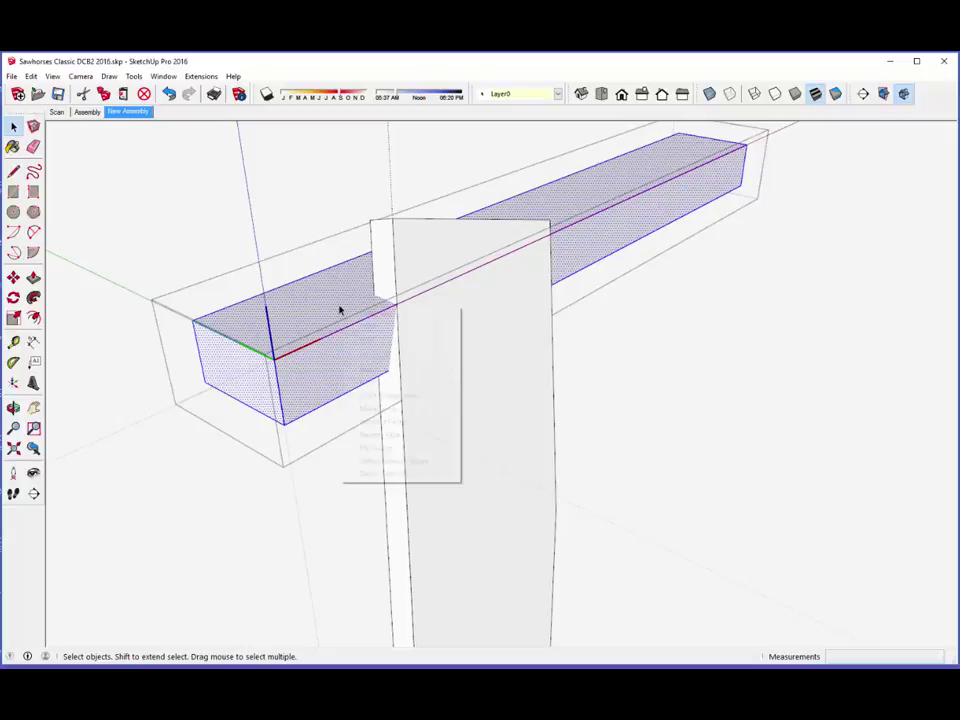
right_click(340, 310)
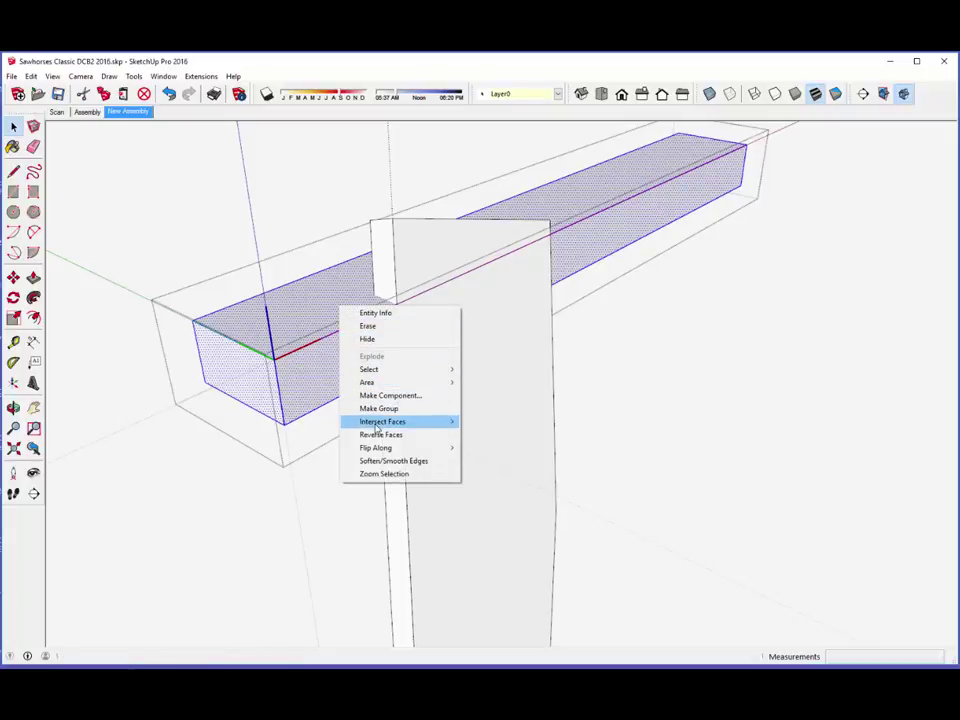
mouse_move(377, 427)
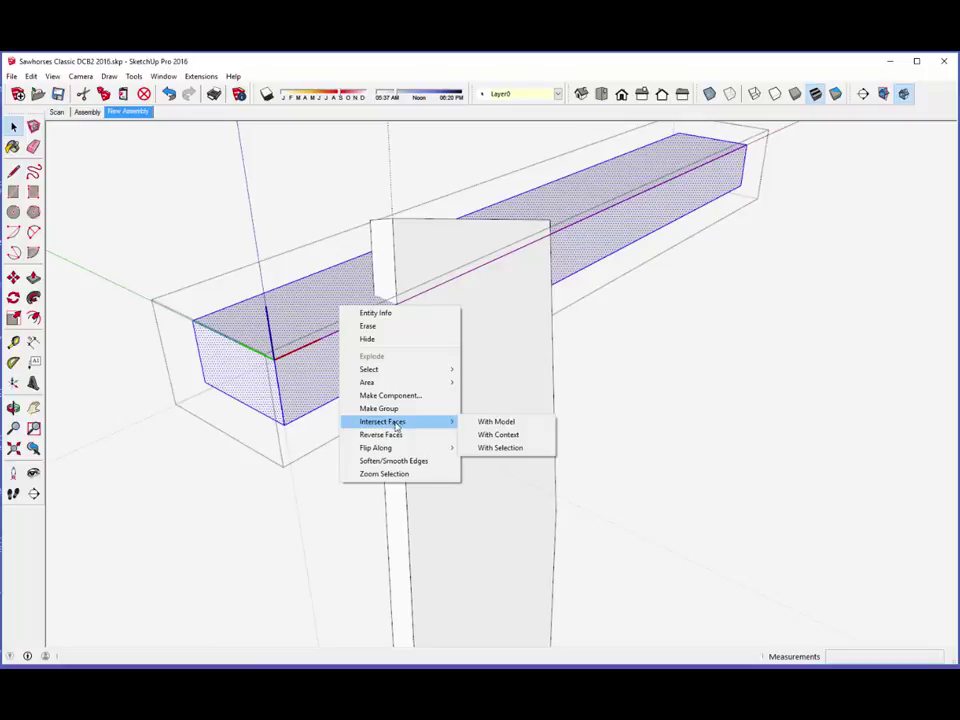
click(490, 421)
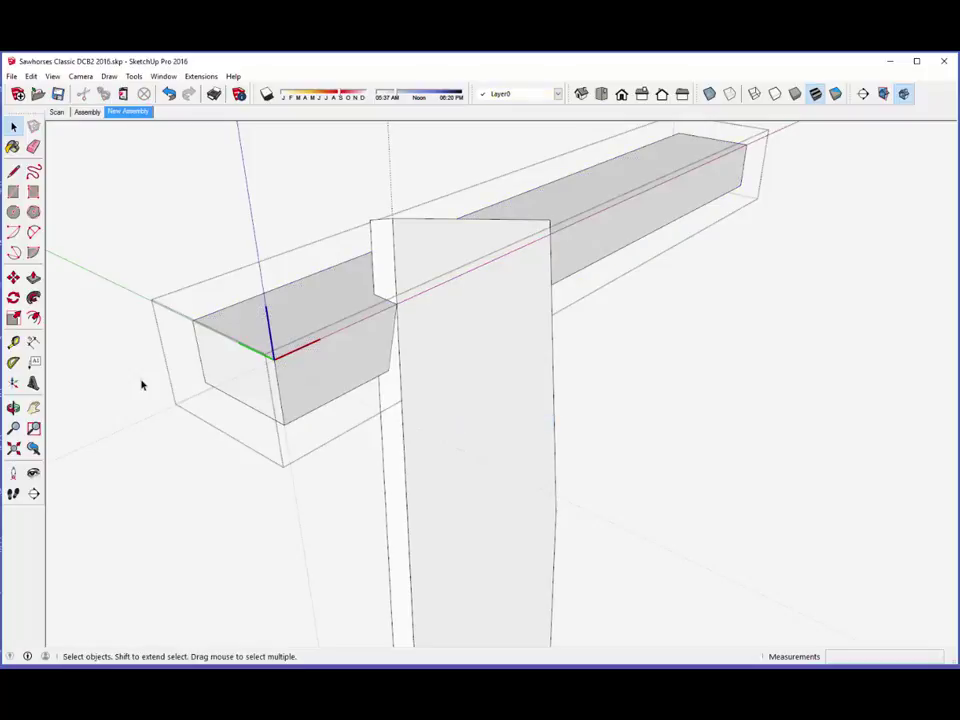
Step: Close the beam component, hide the leg, and erase the vertical guide line
right_click(282, 185)
click(310, 188)
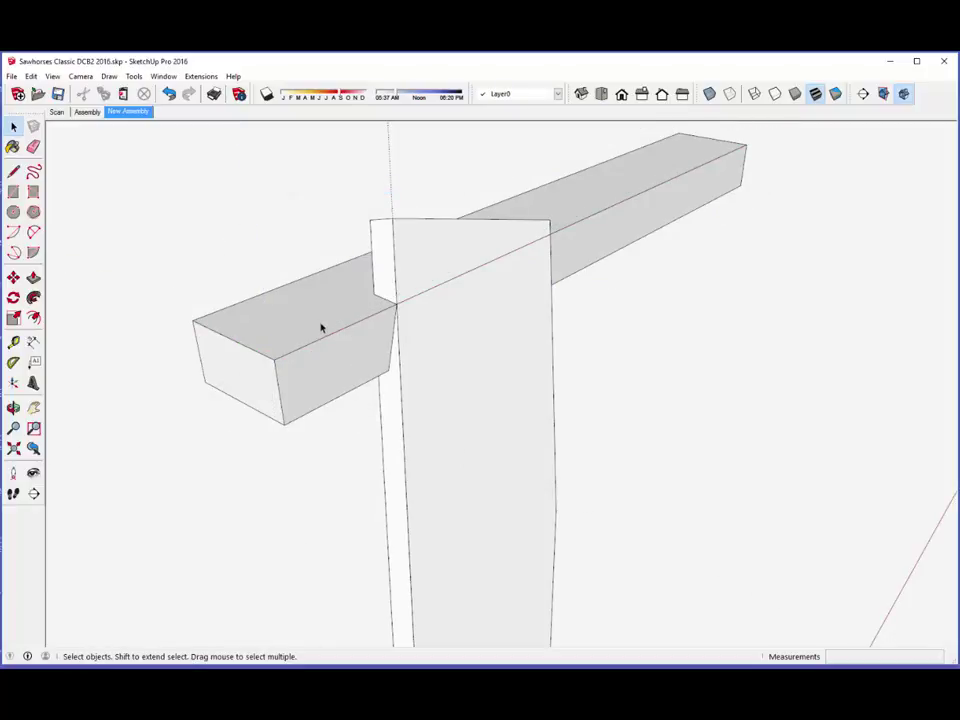
right_click(479, 417)
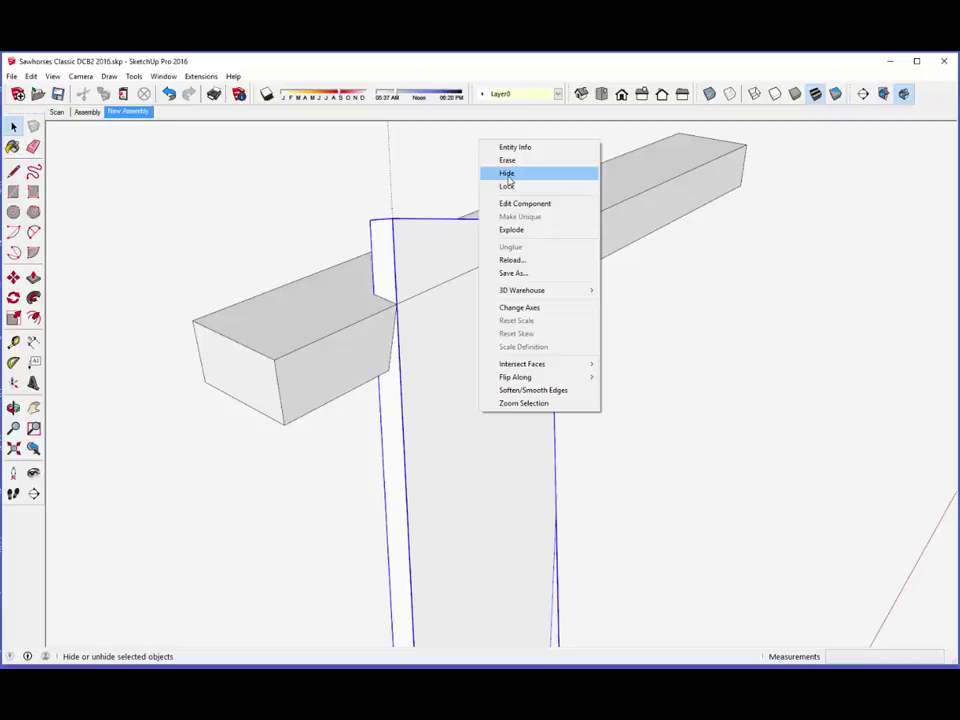
click(507, 174)
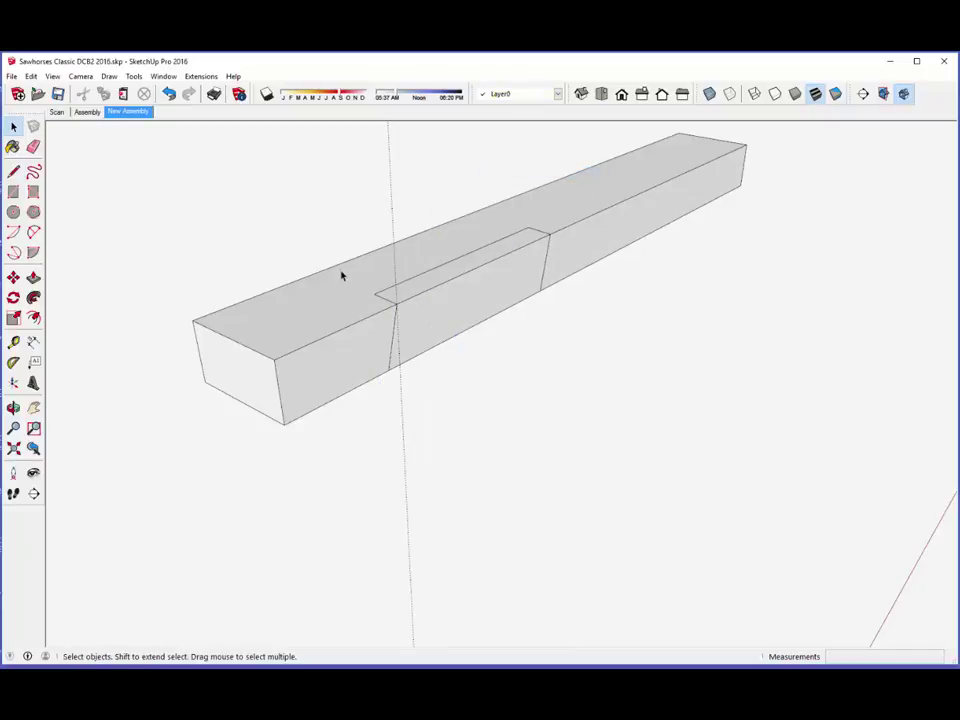
click(33, 146)
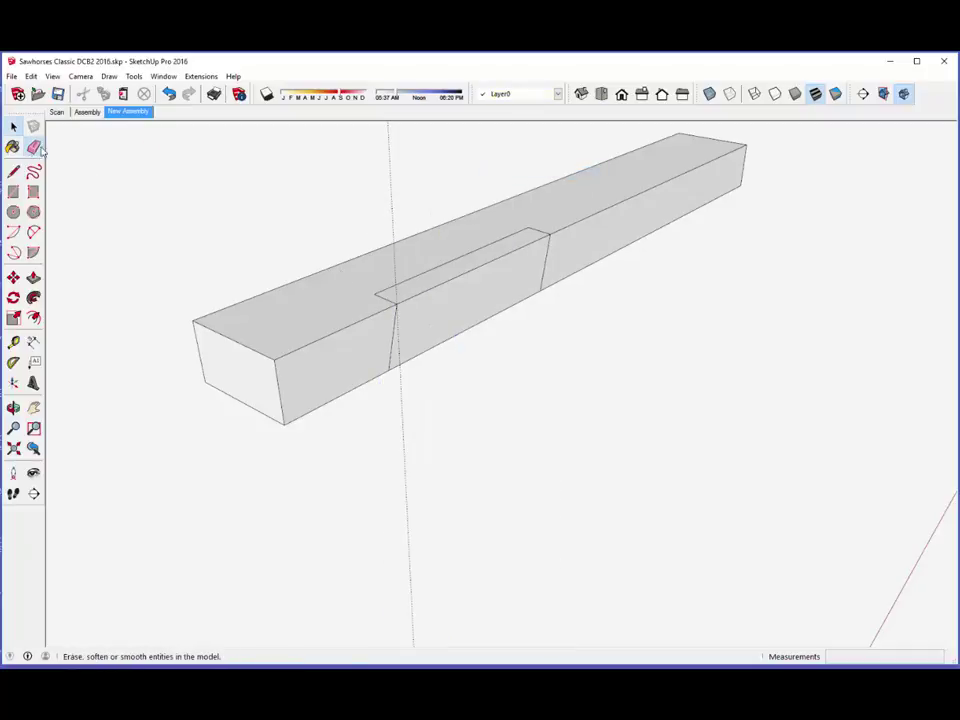
click(391, 164)
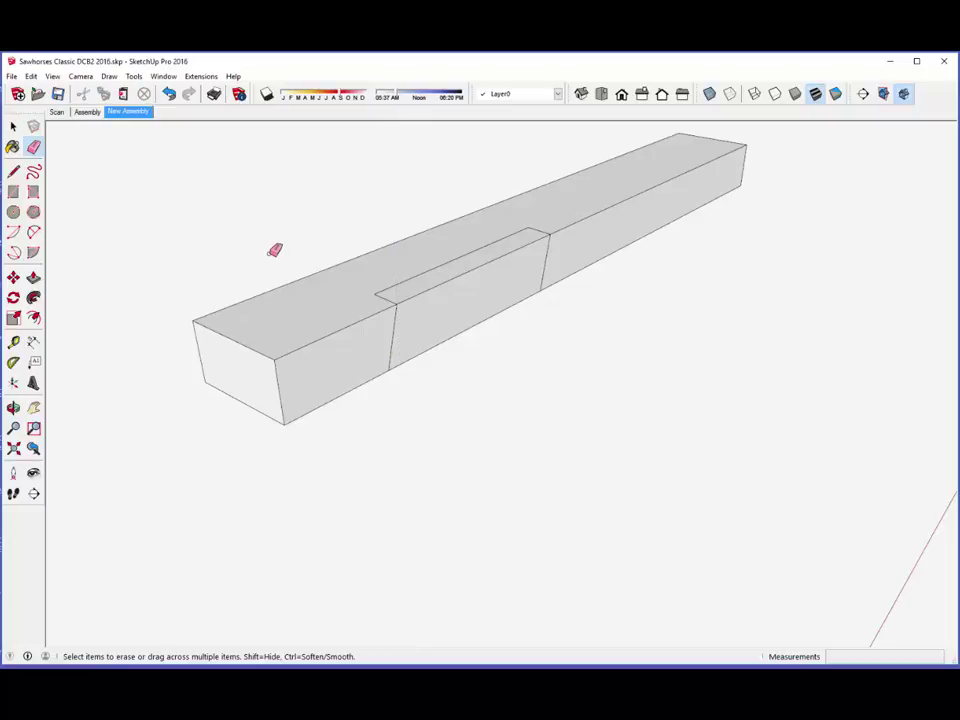
Step: With X-ray on, draw vertical edges inside the beam at both ends of the notch
click(710, 94)
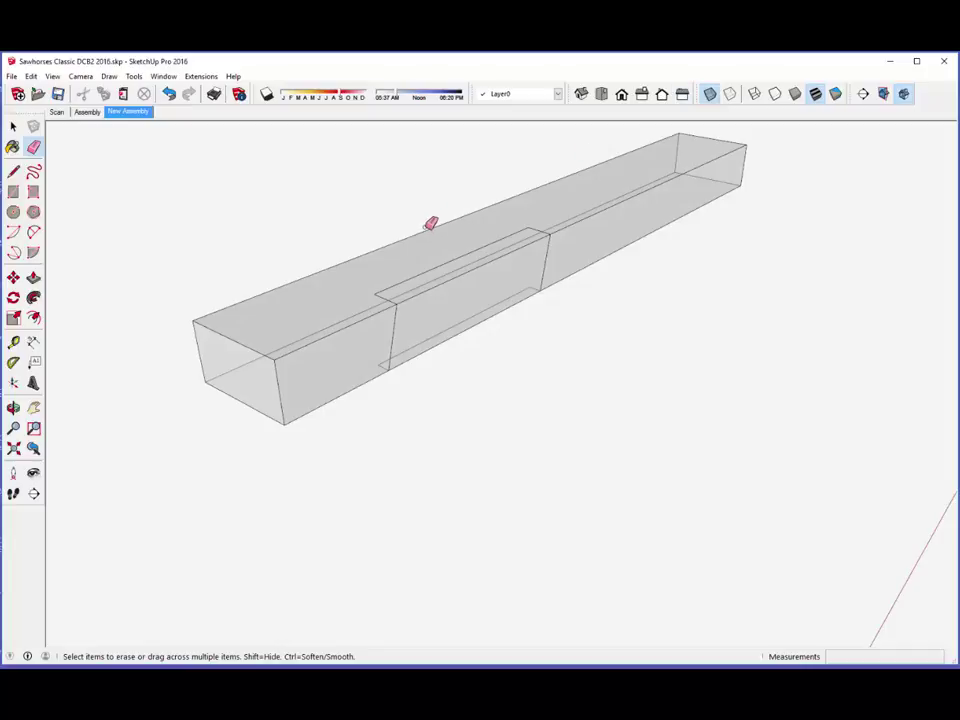
scroll(449, 231, up, 2)
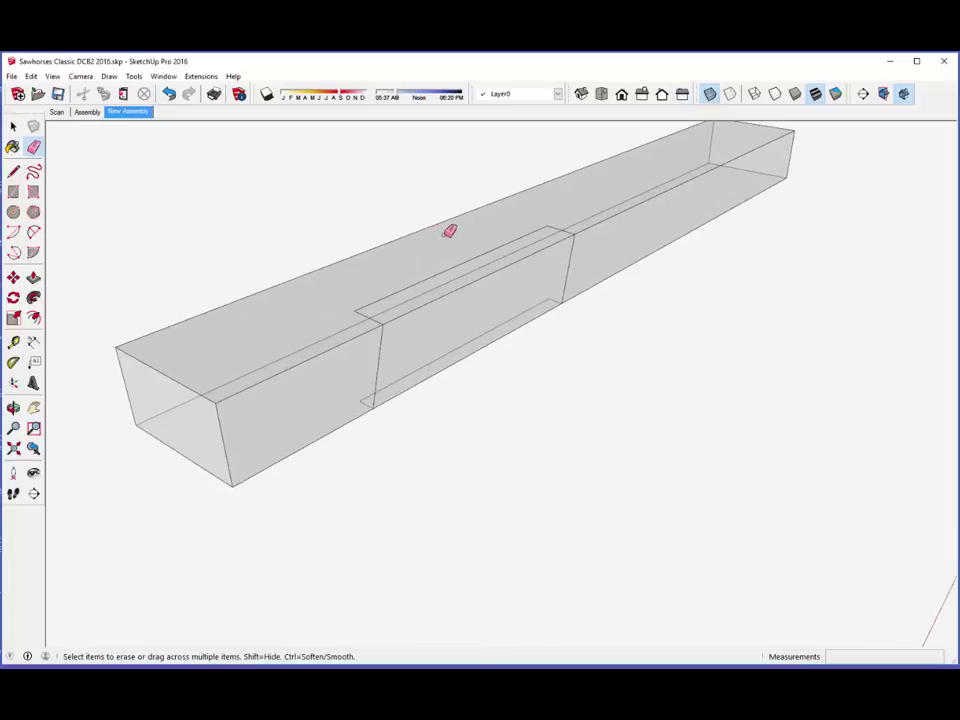
click(13, 171)
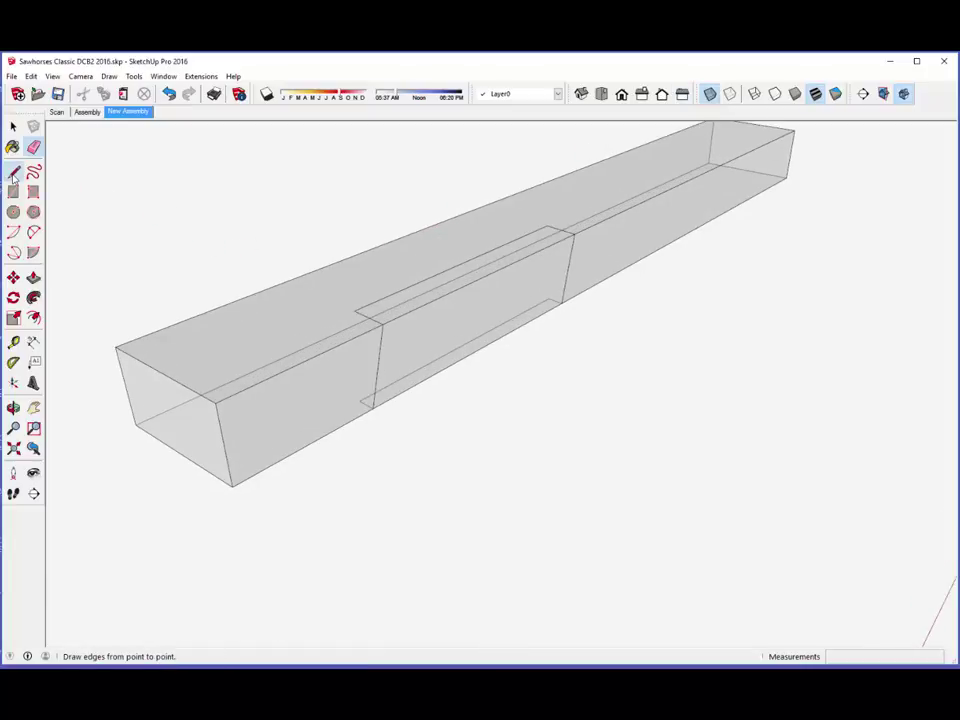
right_click(298, 331)
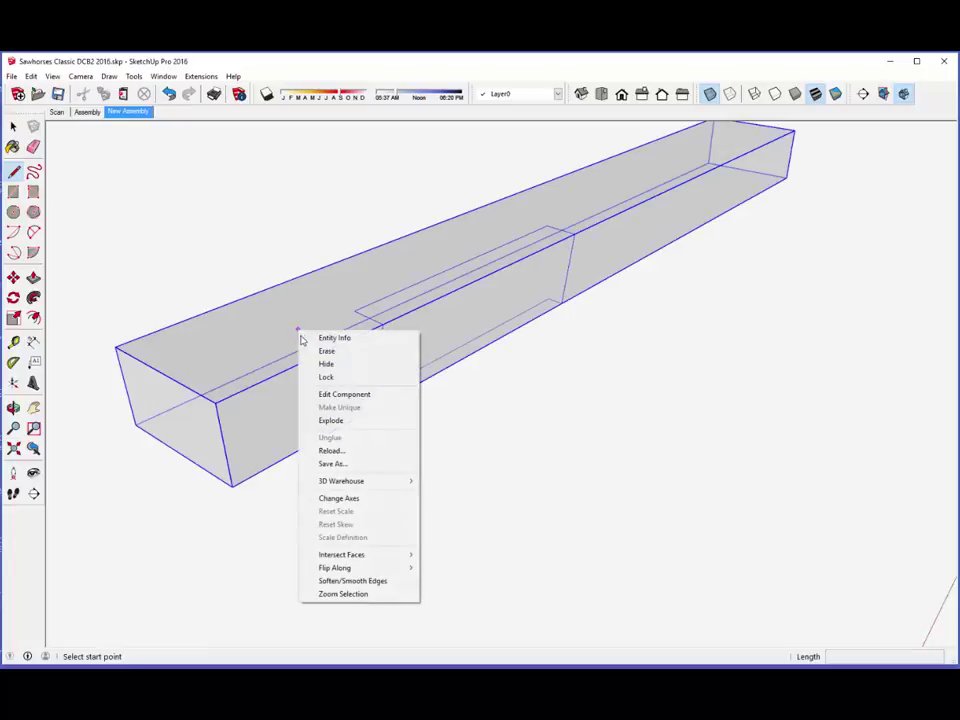
click(342, 395)
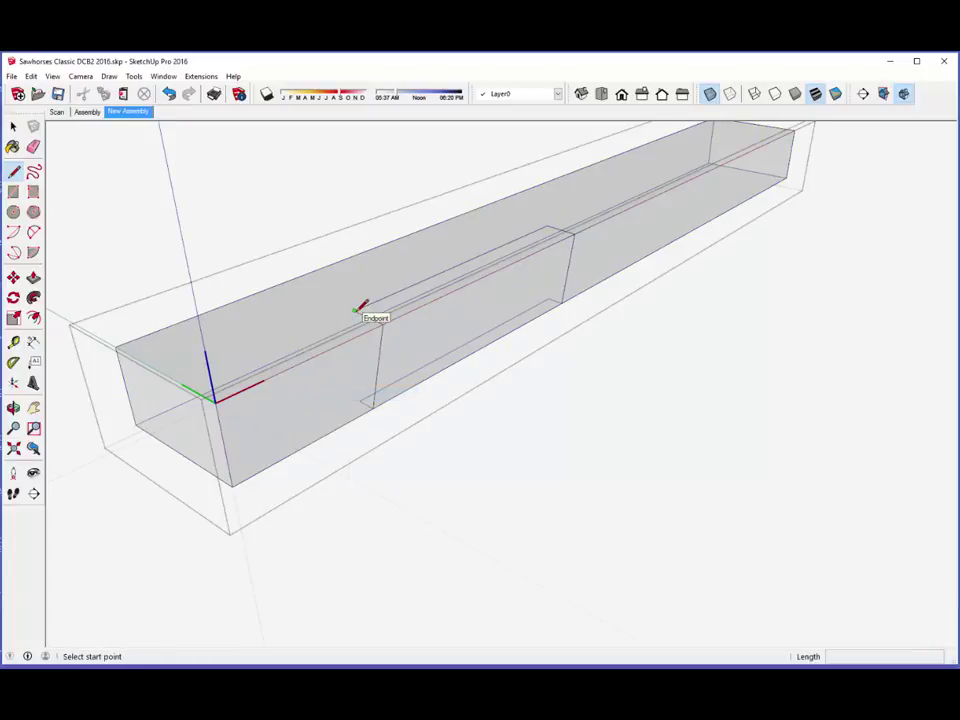
click(355, 311)
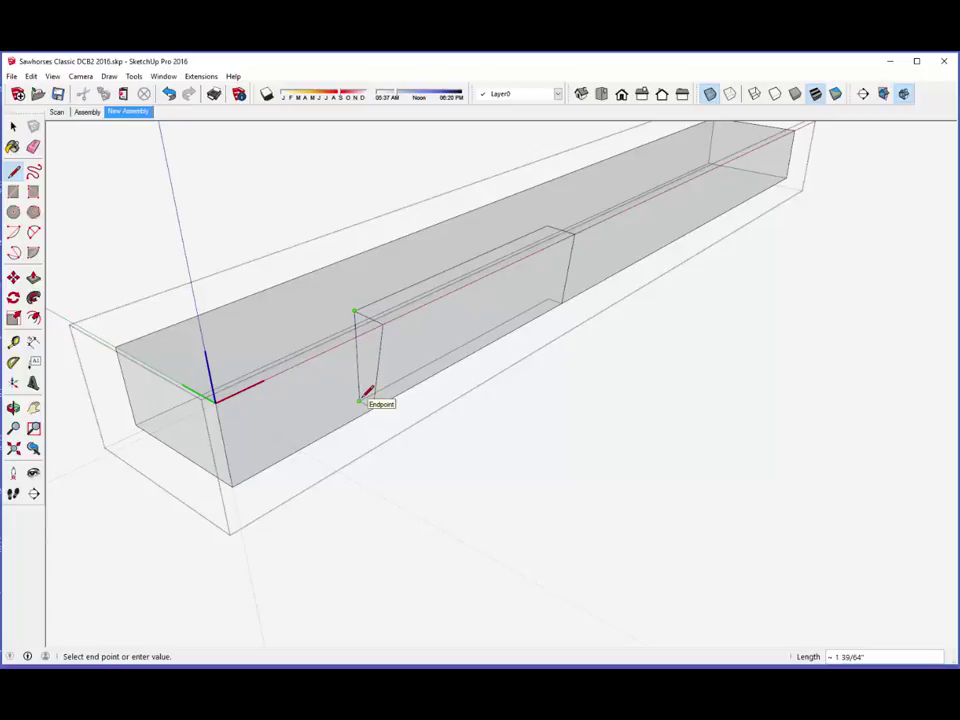
click(360, 401)
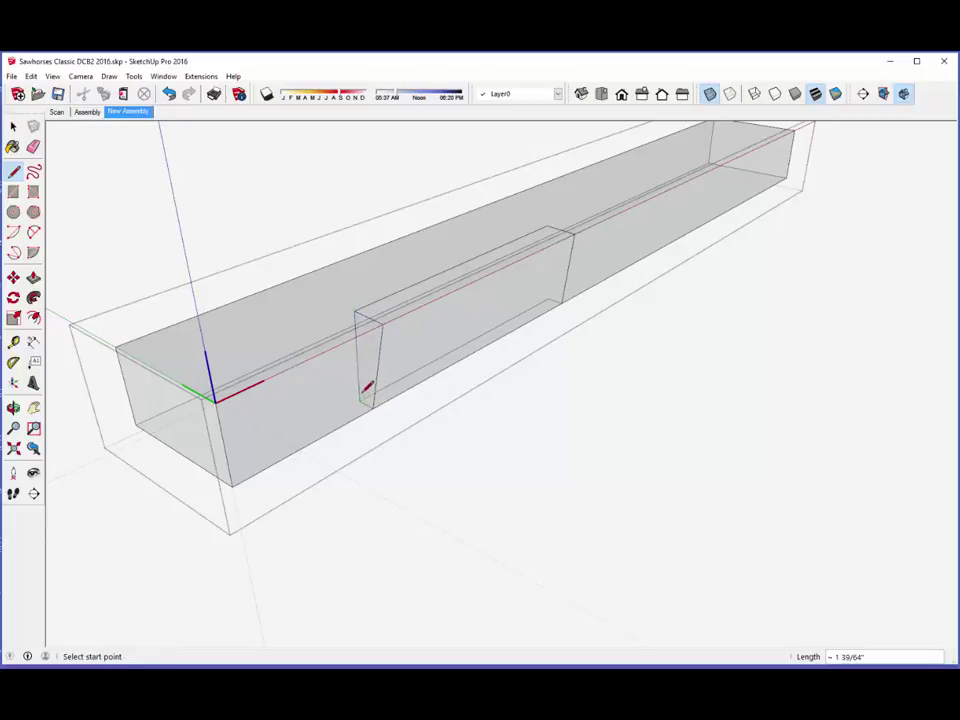
click(548, 225)
click(548, 298)
middle_drag(422, 365, 403, 370)
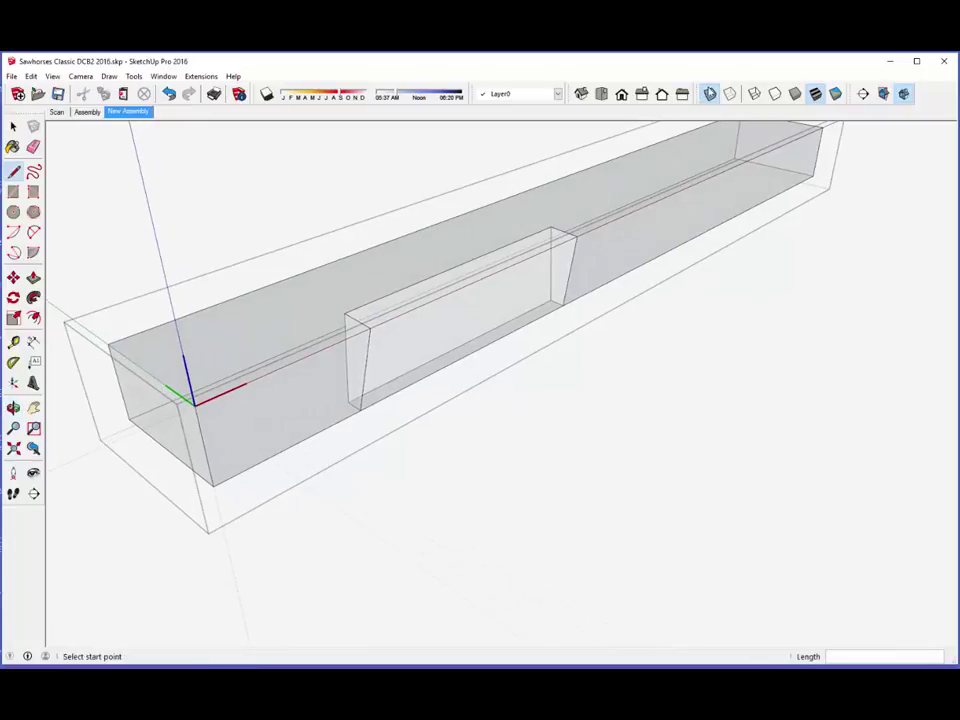
Step: Turn X-ray off, erase the notch's face and bottom edge, and close the Saddle 1 component
click(710, 94)
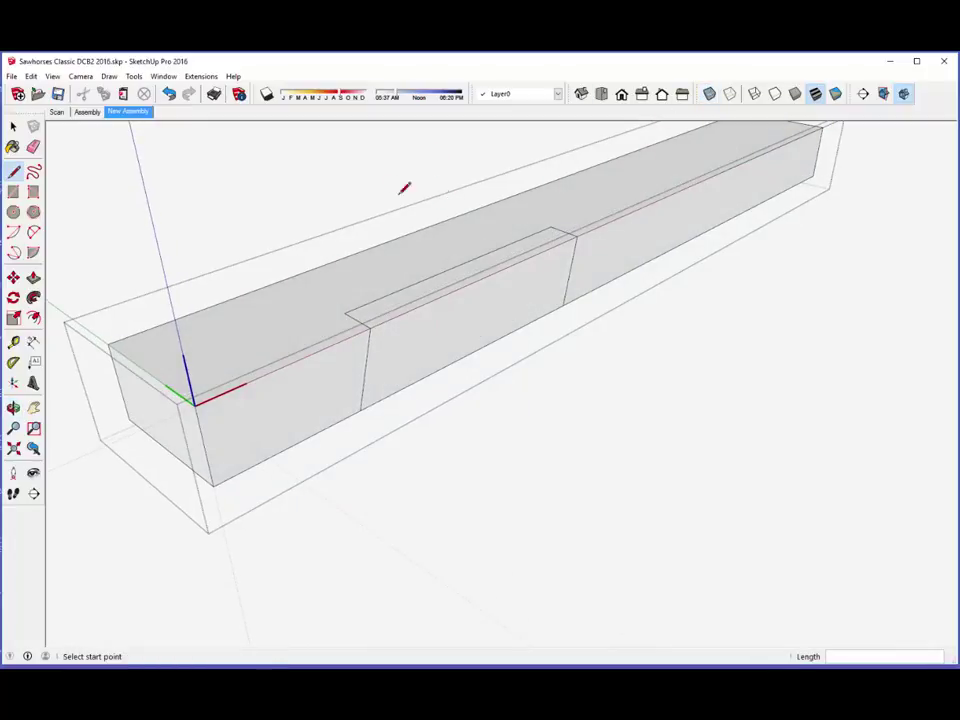
click(33, 146)
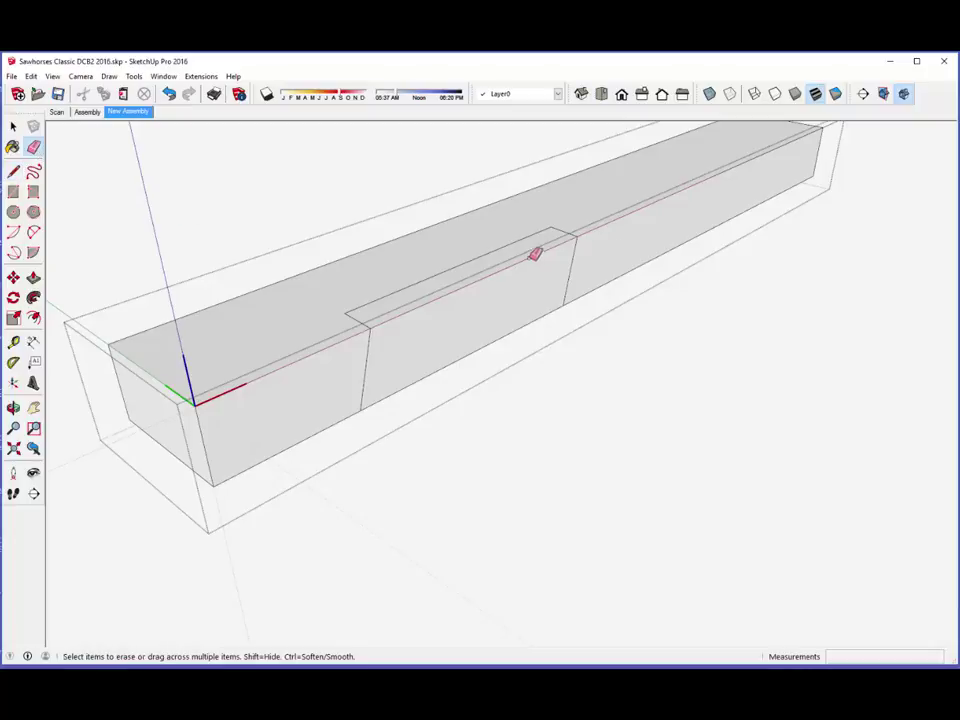
click(513, 263)
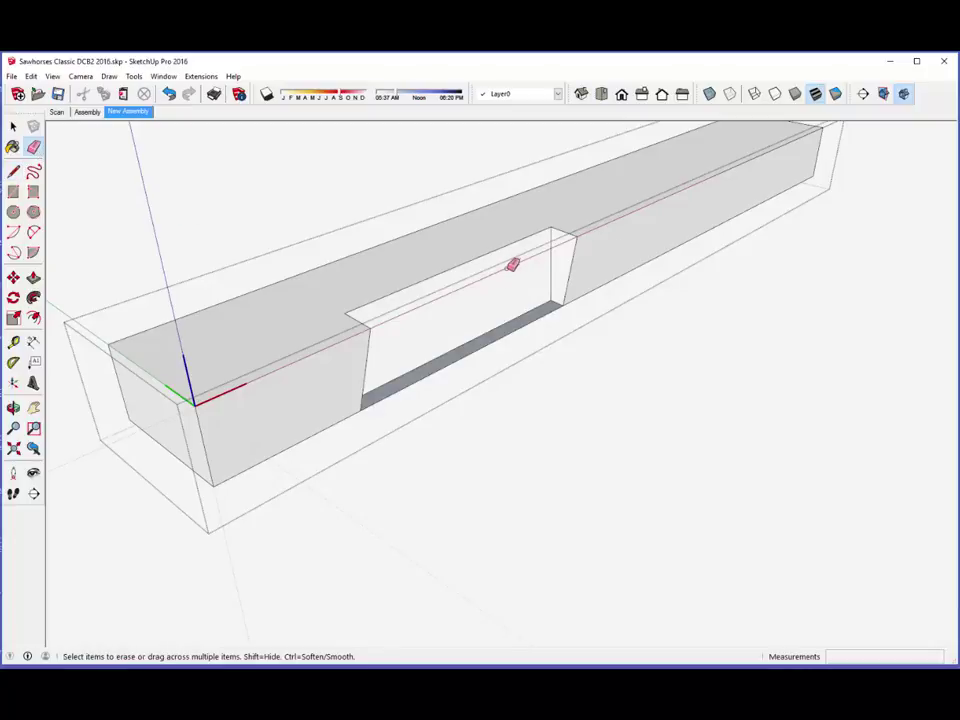
click(509, 335)
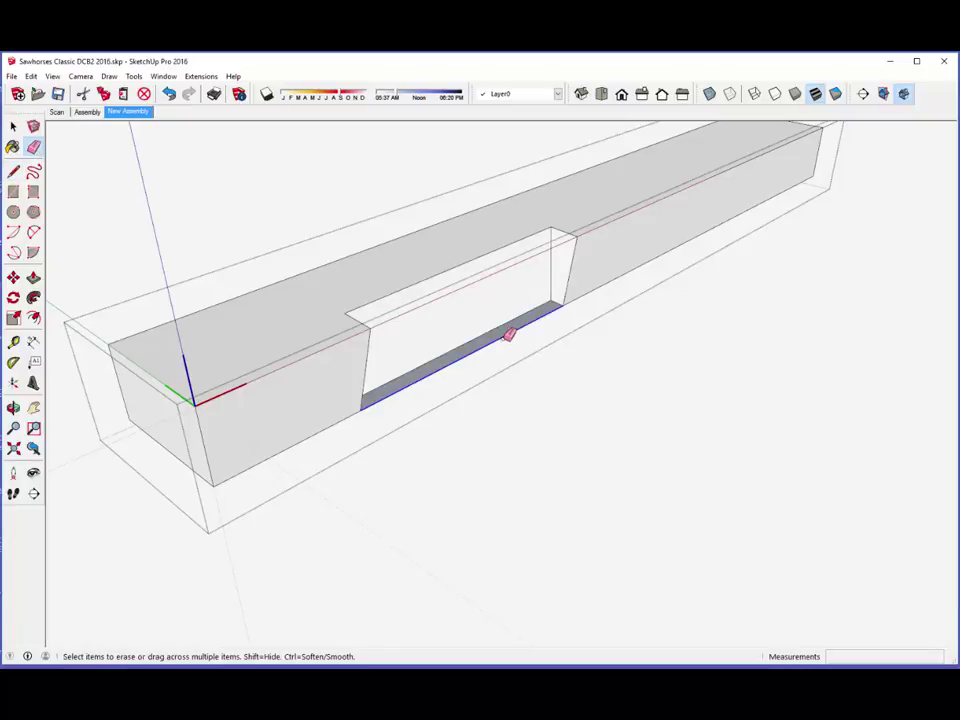
mouse_move(416, 345)
middle_down()
mouse_move(562, 271)
mouse_move(461, 304)
mouse_move(435, 300)
middle_up()
right_click(418, 178)
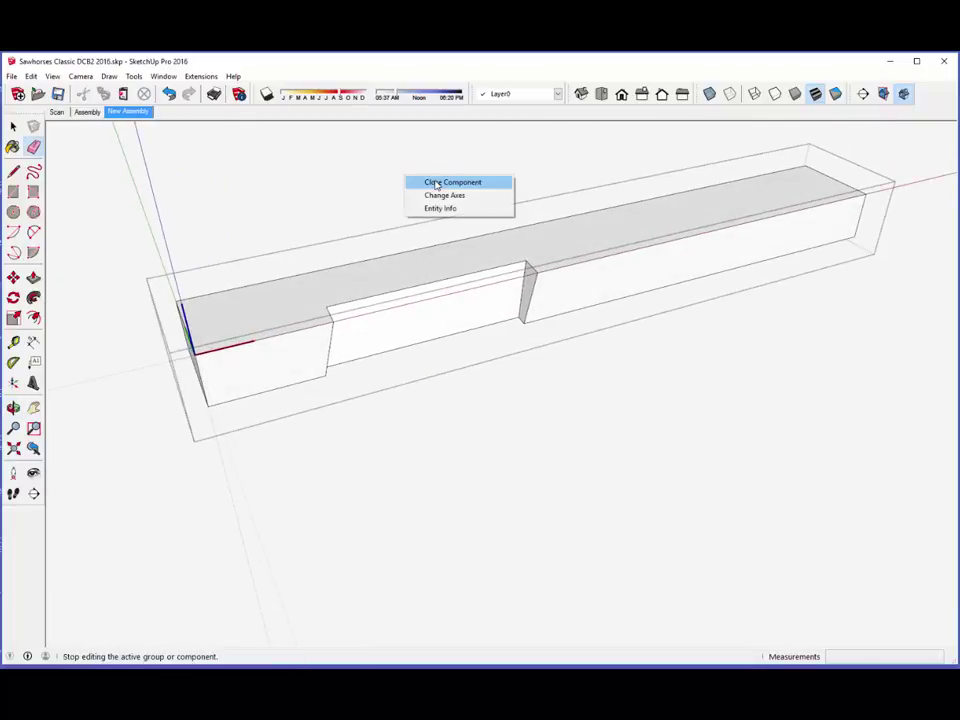
click(440, 182)
middle_drag(576, 234, 637, 240)
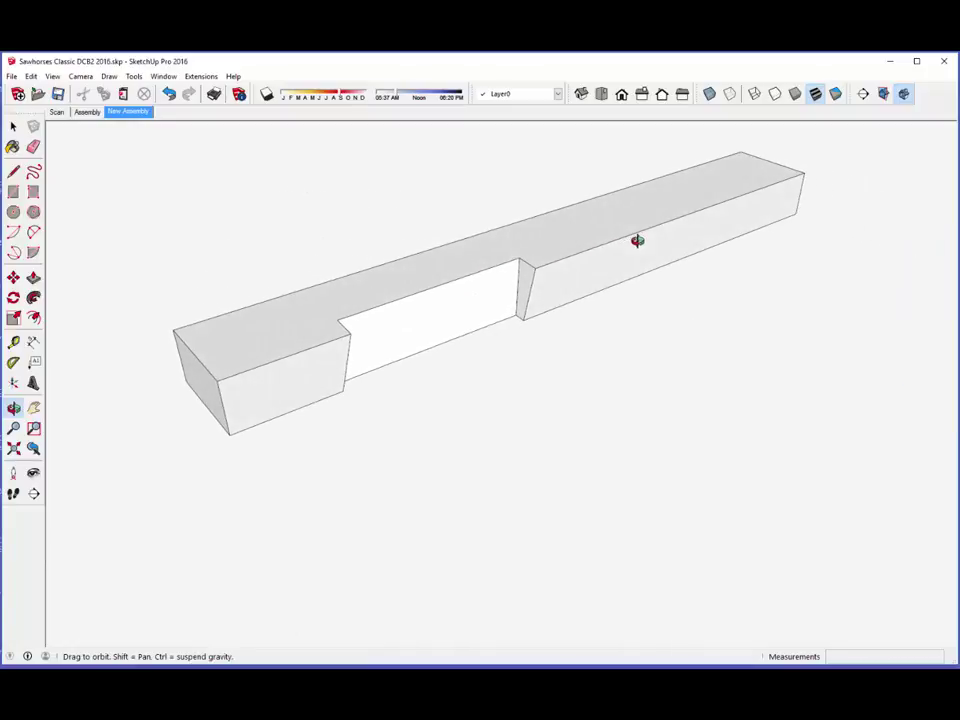
Step: Unhide all to bring the leg back, and orbit to view it against the beam
key(e)
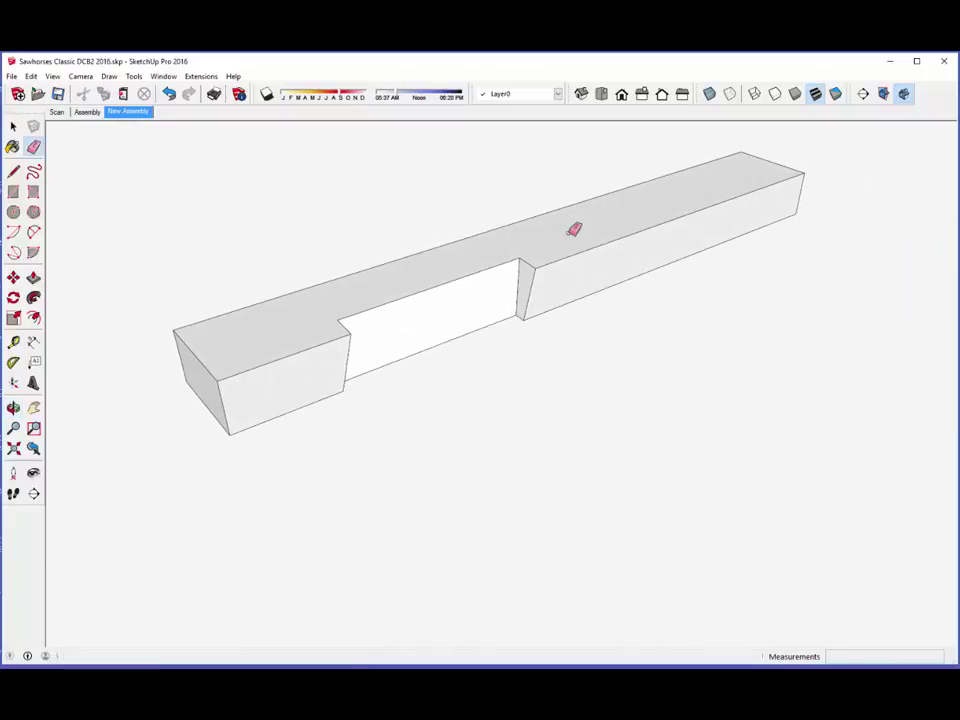
click(31, 76)
mouse_move(169, 253)
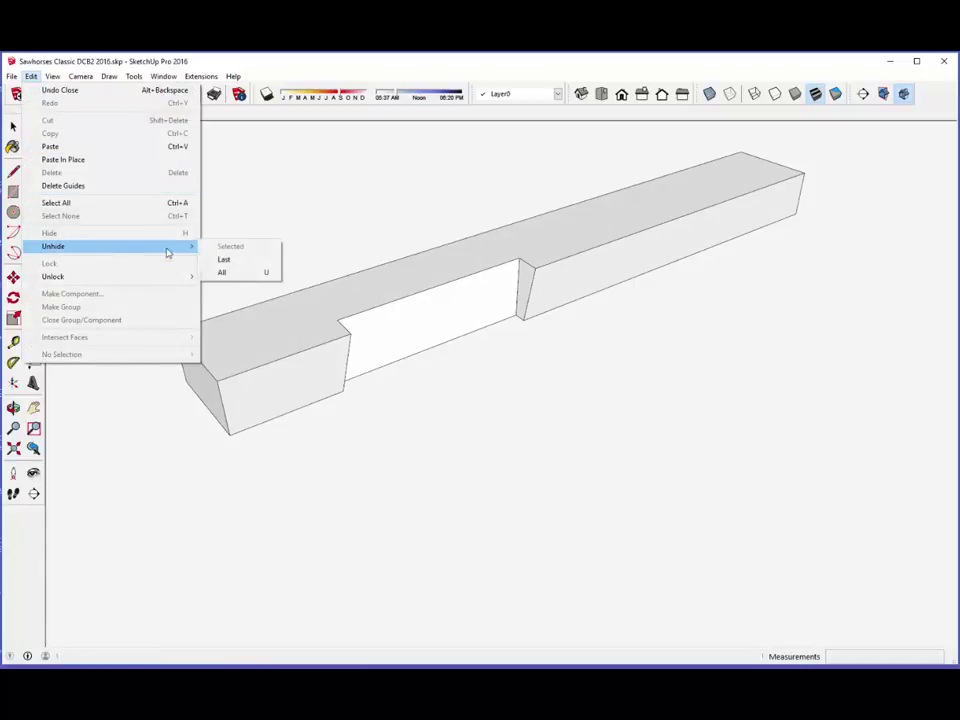
click(223, 272)
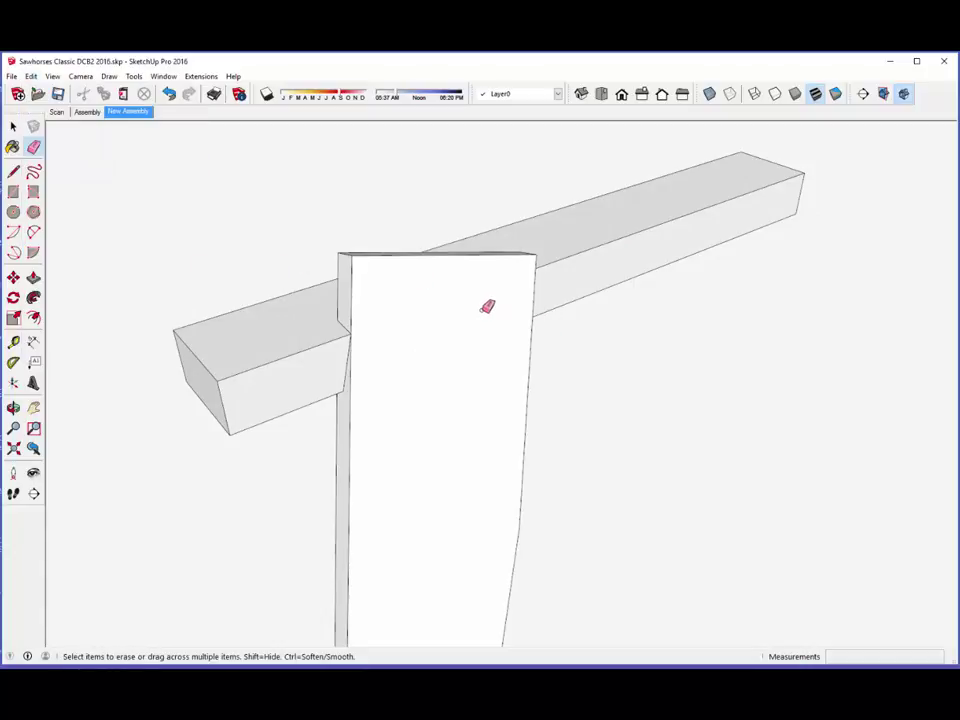
mouse_move(486, 306)
middle_down()
mouse_move(375, 332)
mouse_move(173, 321)
middle_up()
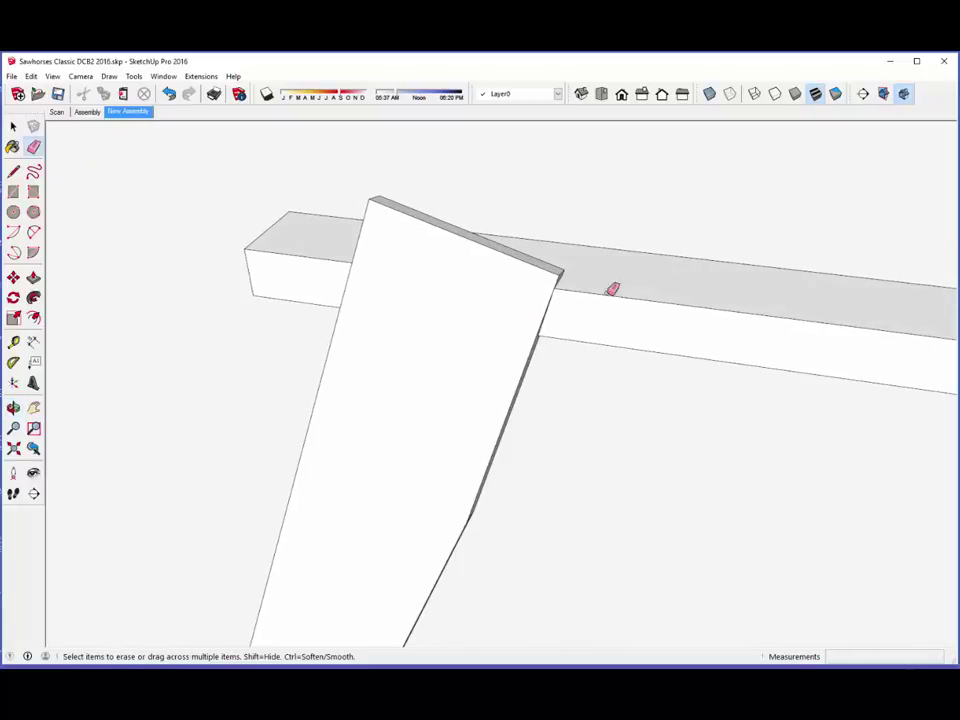
mouse_move(617, 294)
middle_down()
mouse_move(531, 326)
mouse_move(328, 333)
mouse_move(101, 294)
mouse_move(3, 290)
mouse_move(49, 285)
mouse_move(8, 290)
mouse_move(161, 369)
middle_up()
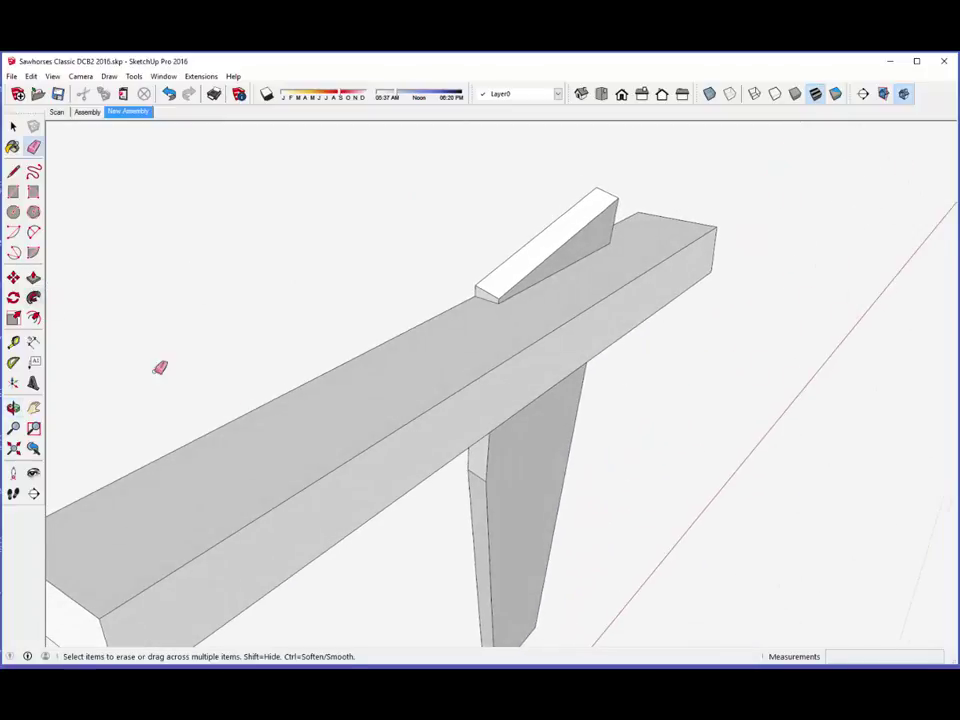
Step: Inside the leg component, select all geometry and Intersect Faces With Model
right_click(522, 438)
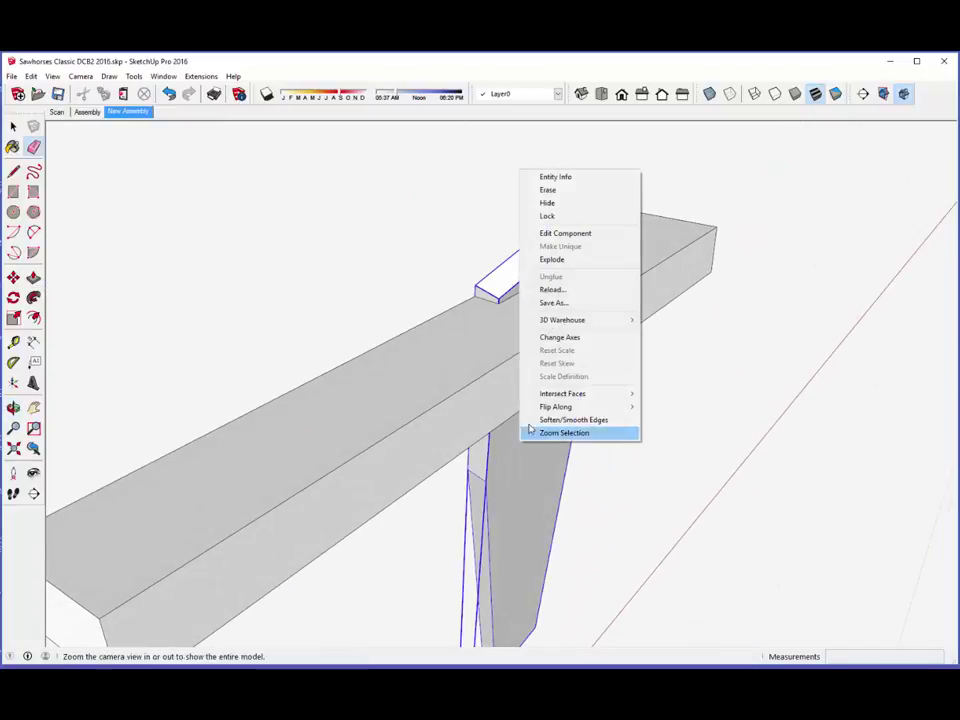
click(565, 233)
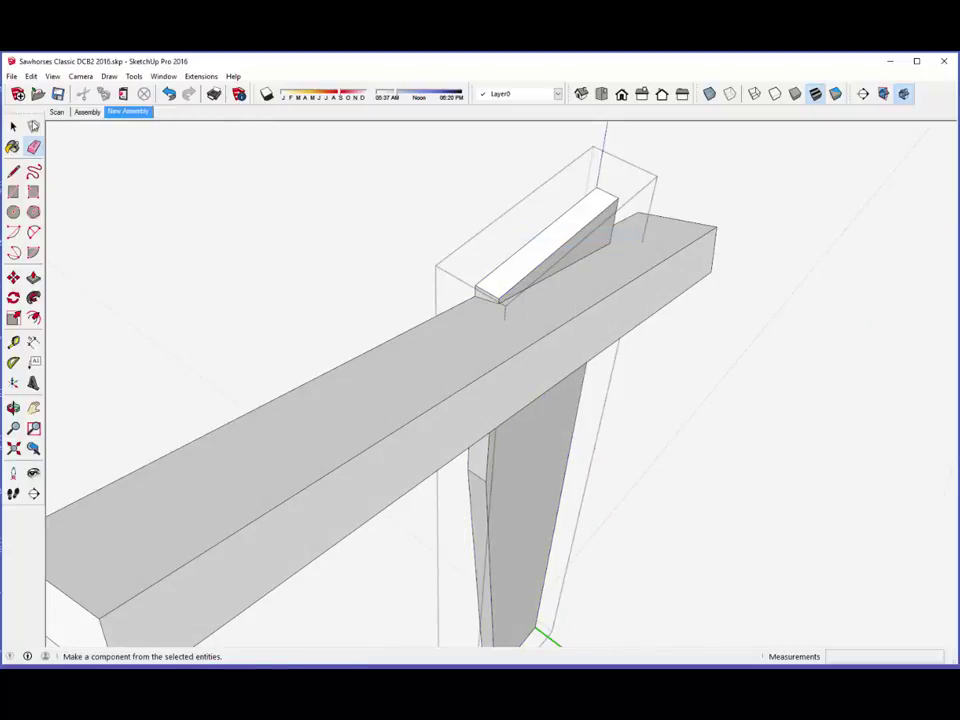
click(13, 126)
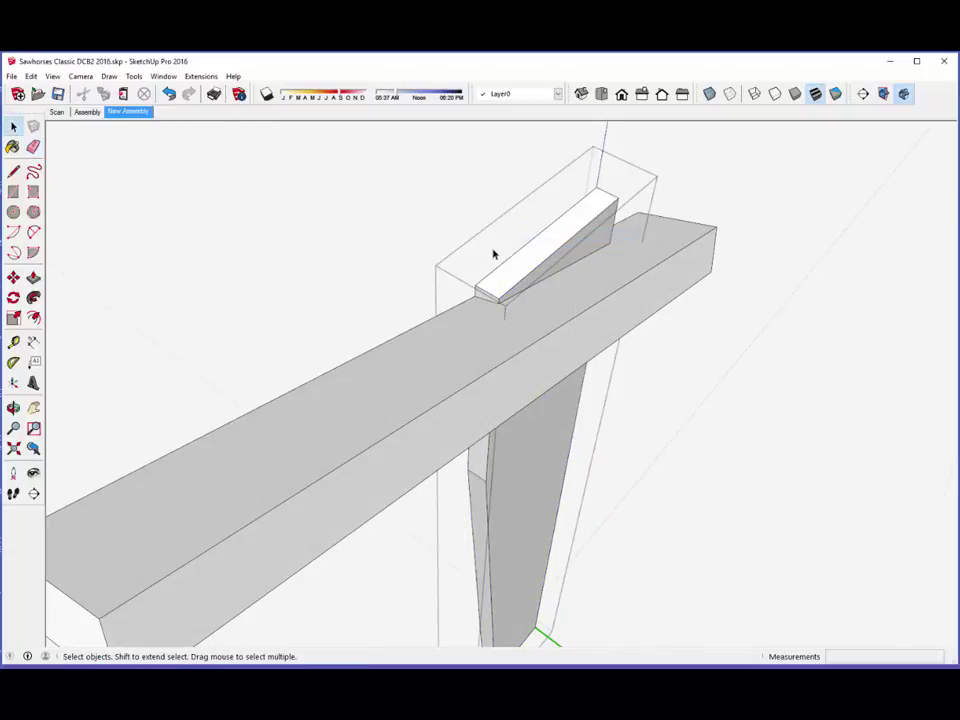
triple_click(563, 264)
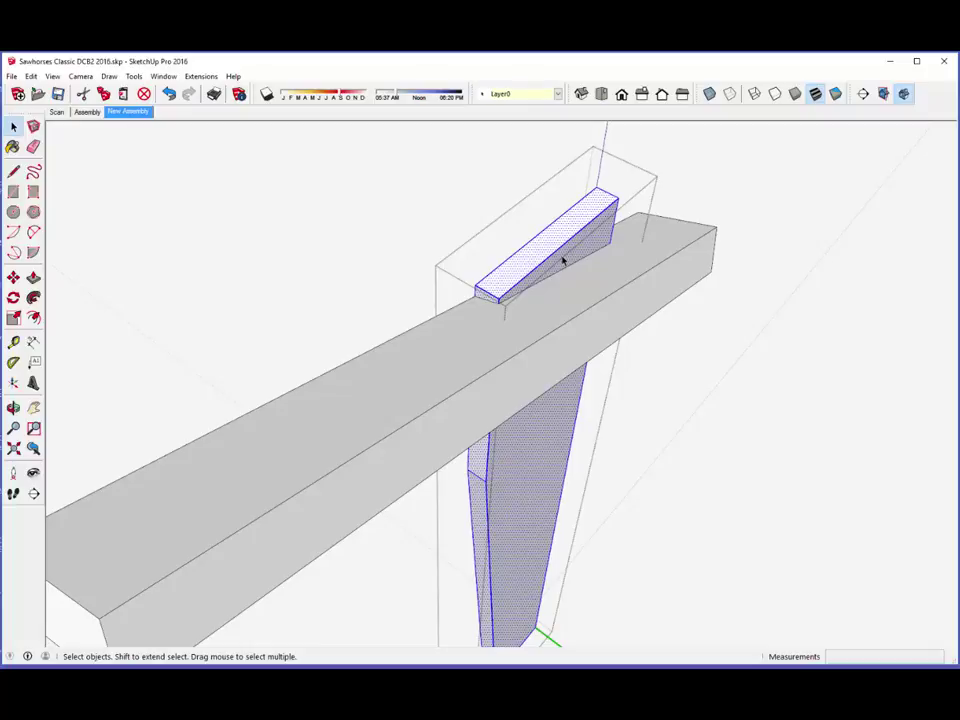
right_click(563, 261)
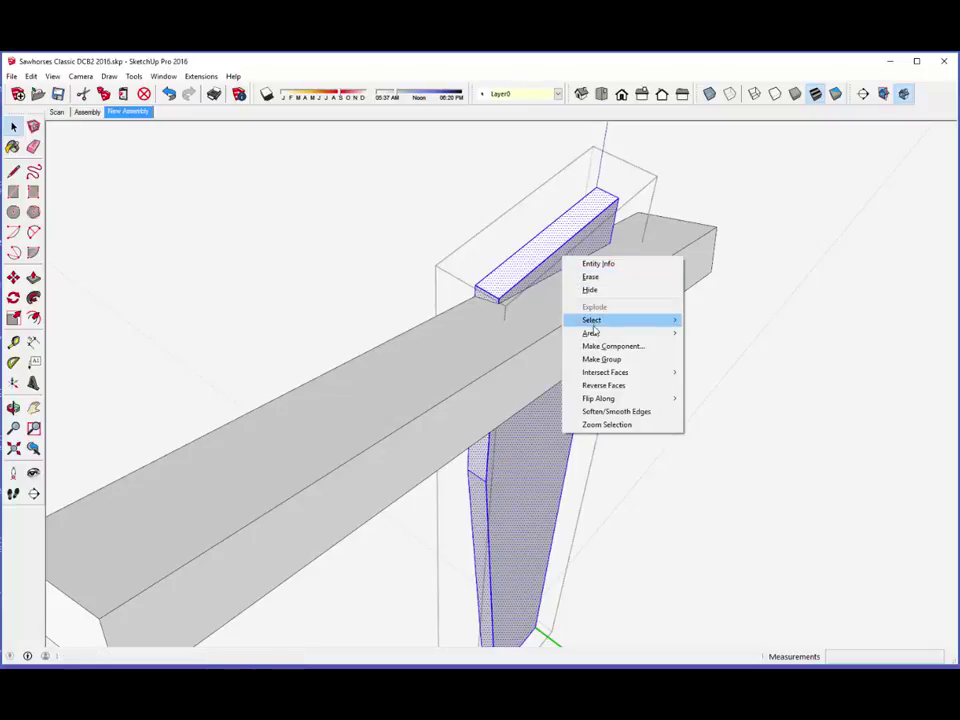
mouse_move(670, 374)
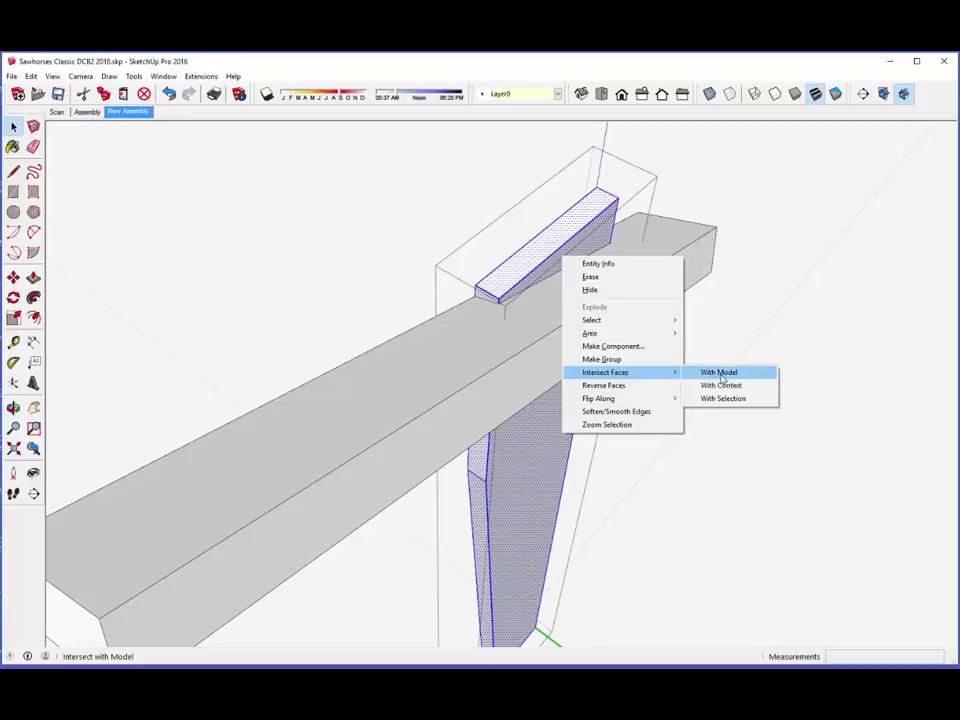
click(719, 373)
middle_drag(413, 387, 955, 388)
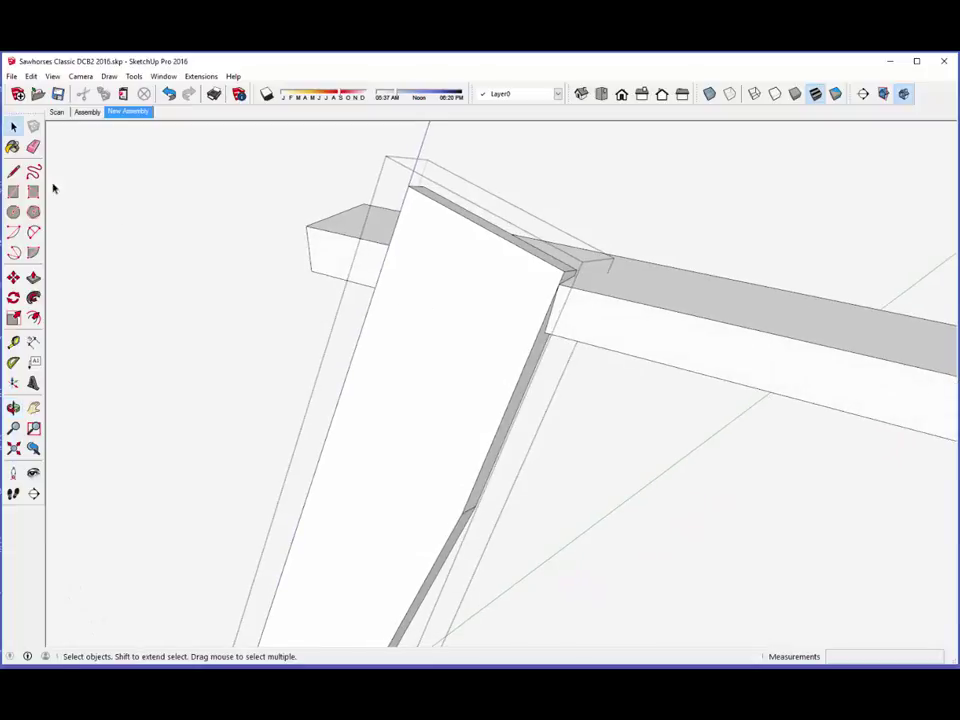
click(13, 171)
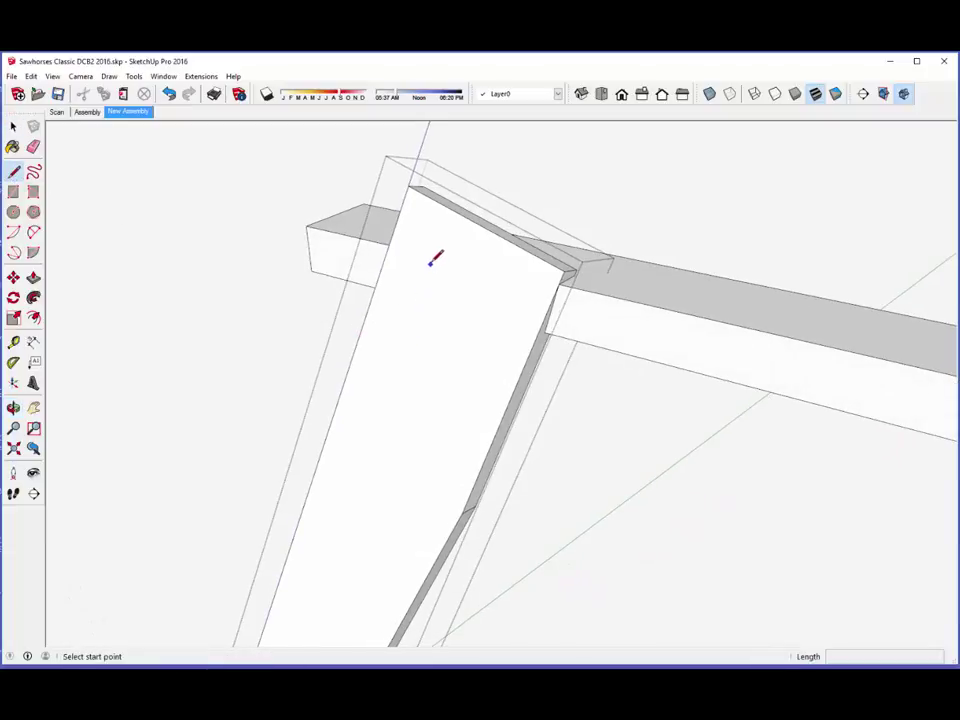
Step: Draw a line across the leg between the beam's two lower corners
scroll(436, 258, up, 2)
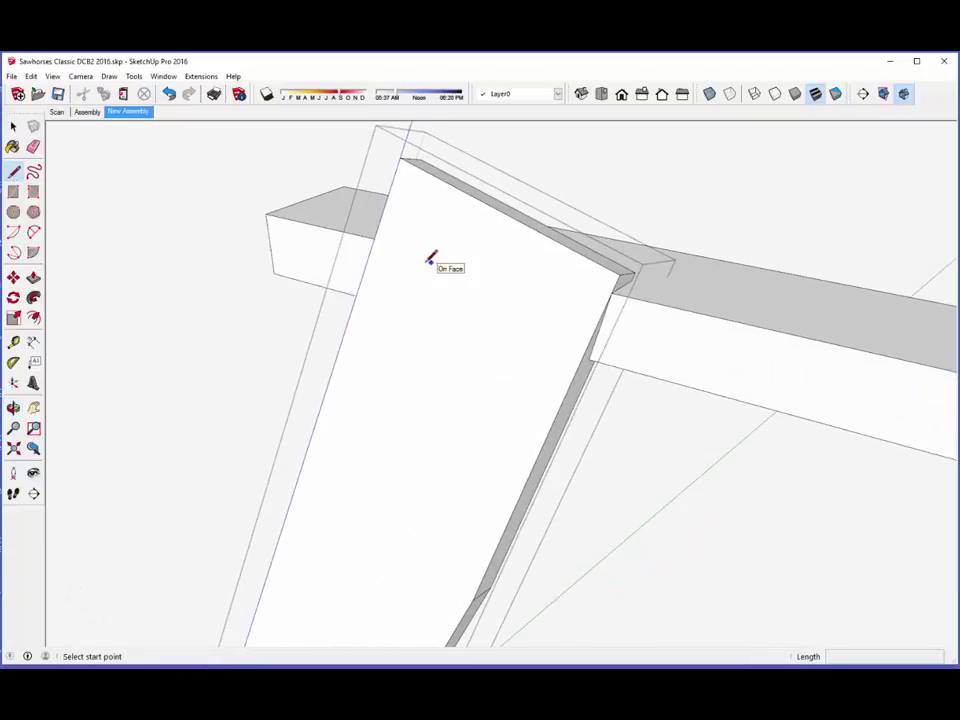
click(375, 238)
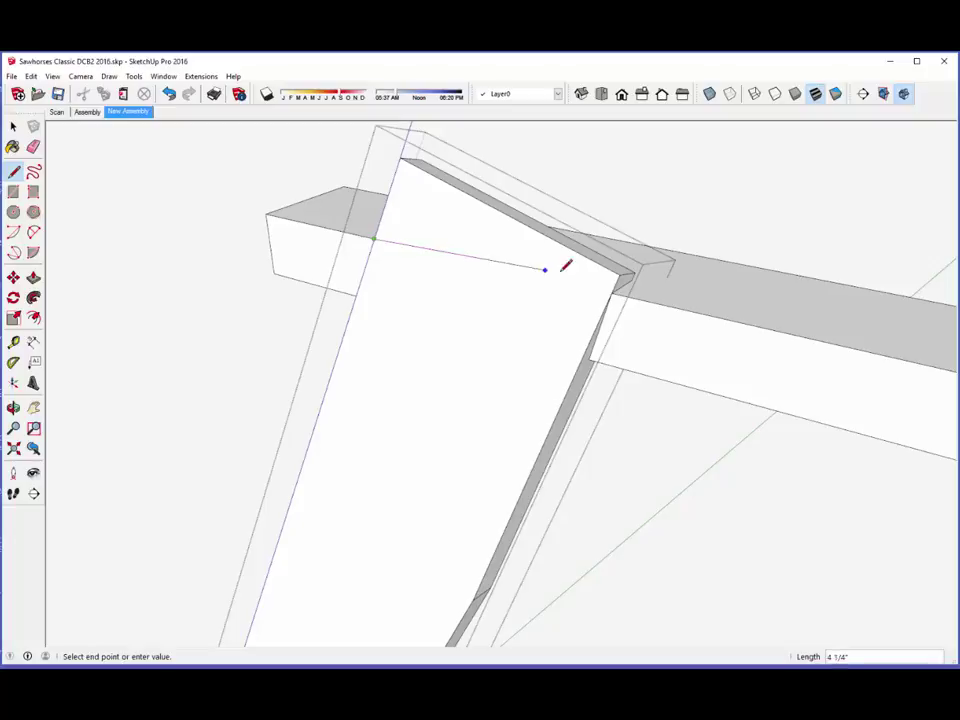
click(613, 292)
scroll(413, 310, down, 2)
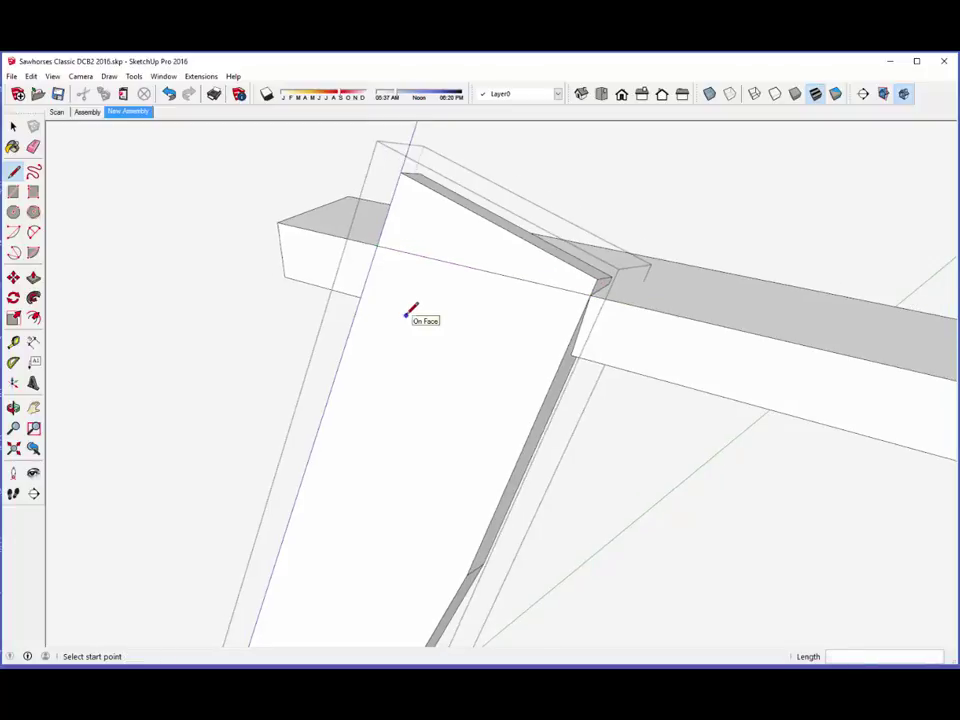
middle_drag(417, 302, 409, 308)
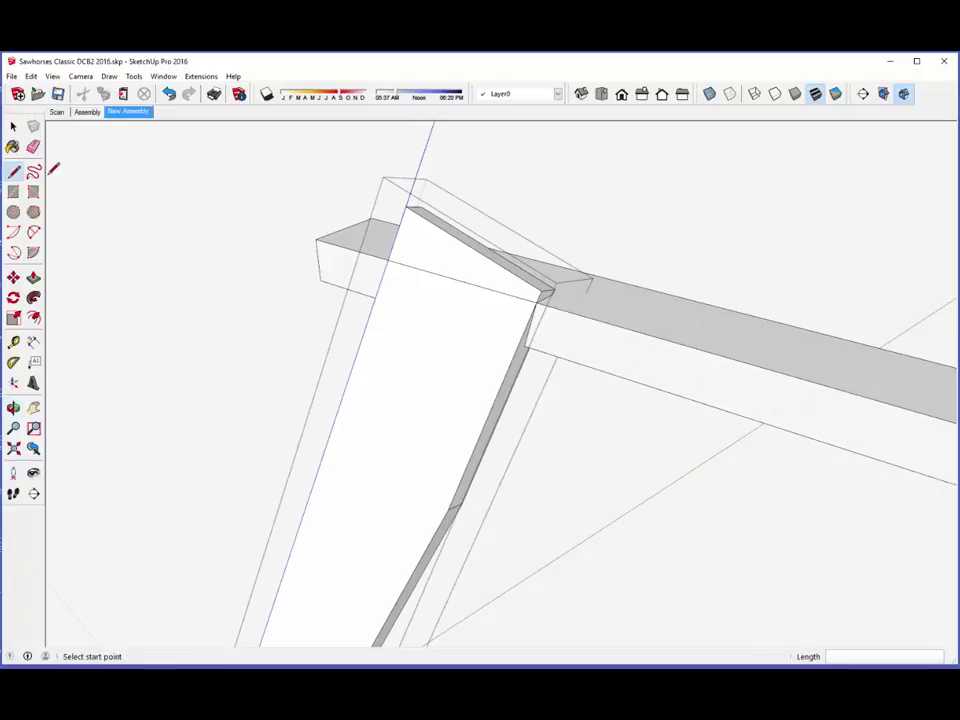
Step: Erase the leg-top strip, the leftover triangular face and the stray edge above the line
key(e)
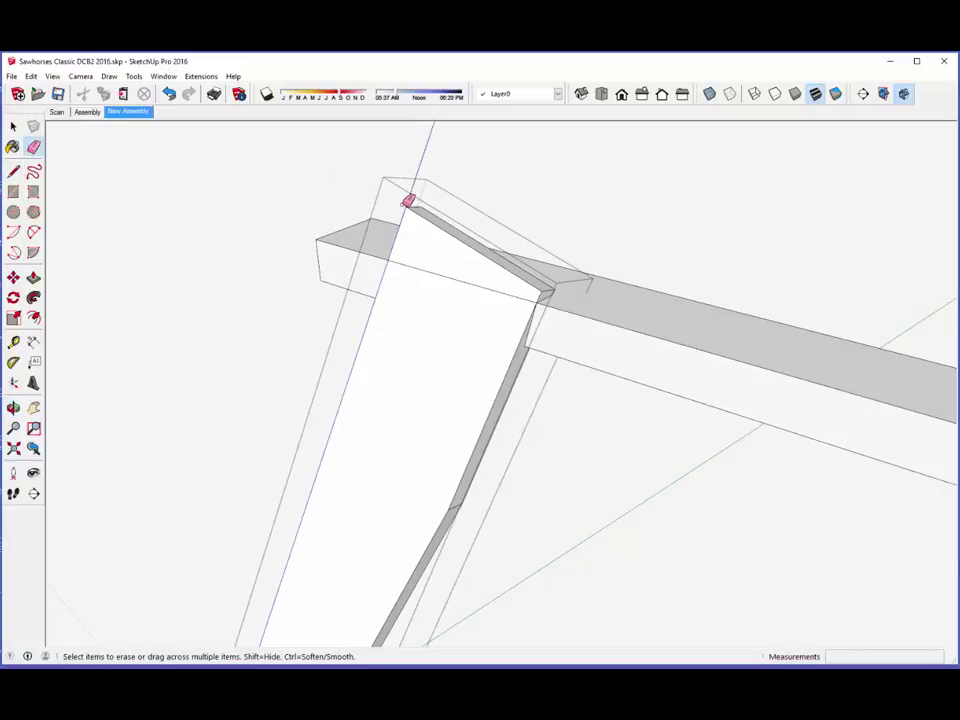
click(411, 203)
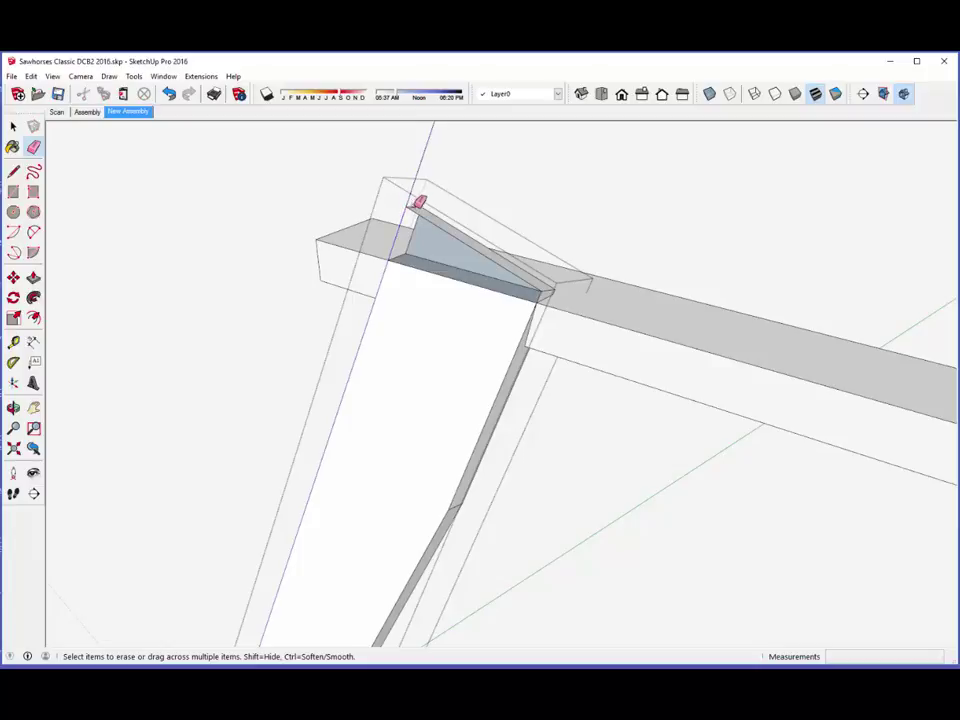
click(424, 204)
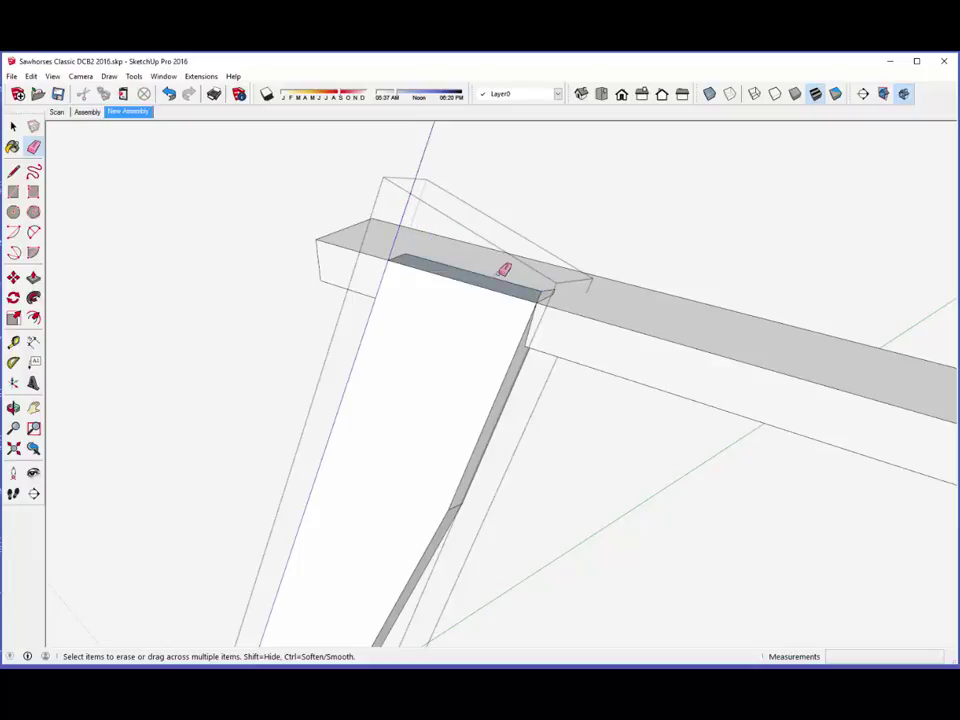
scroll(532, 294, up, 6)
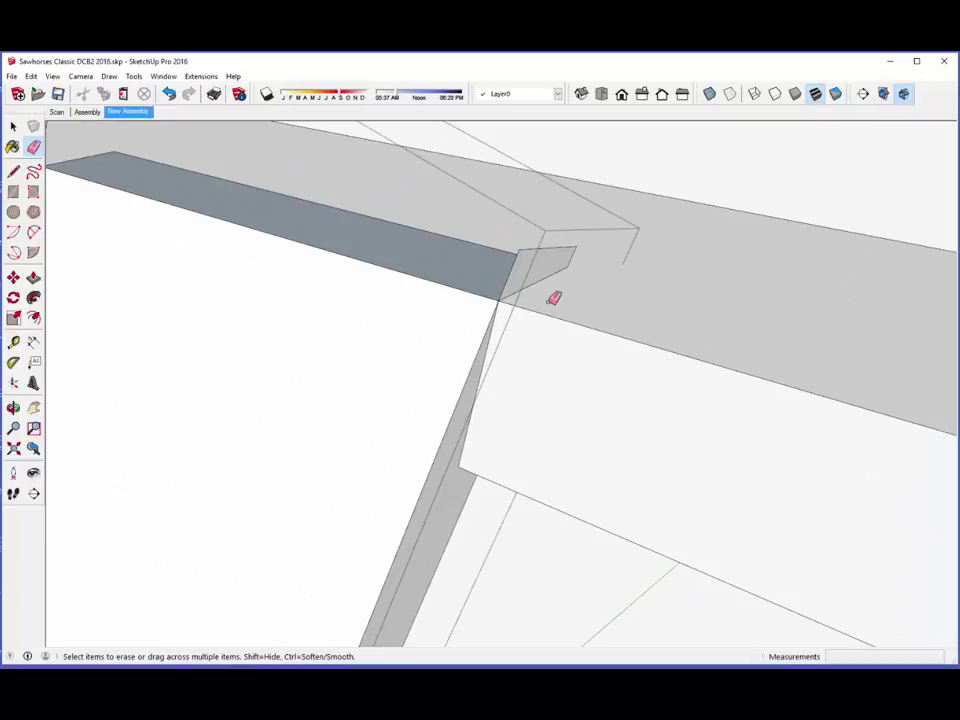
middle_drag(552, 298, 570, 294)
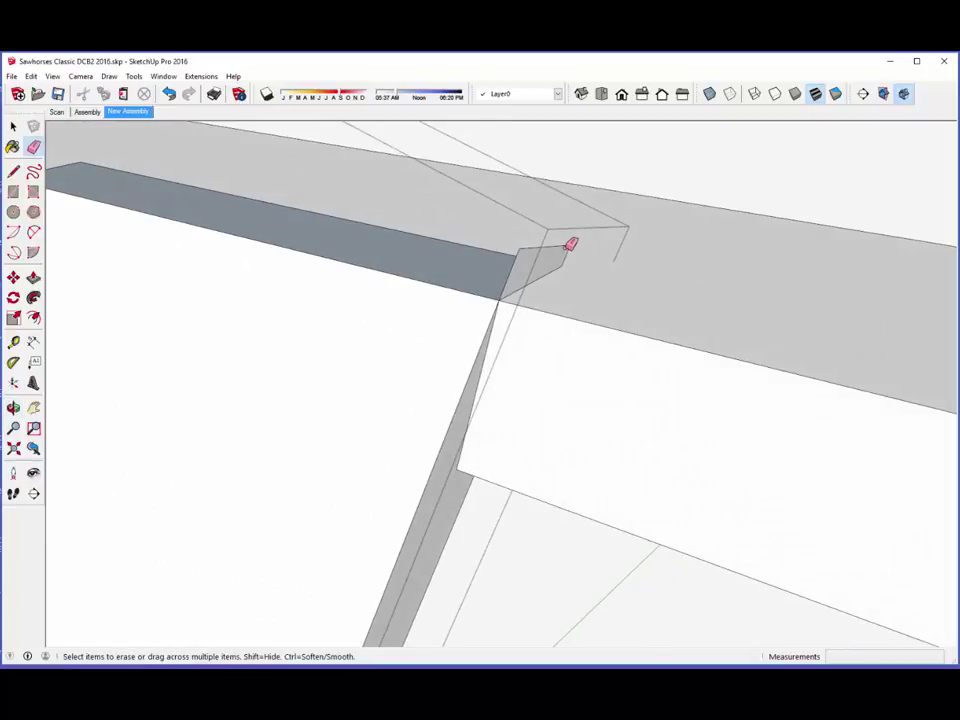
drag(570, 244, 530, 234)
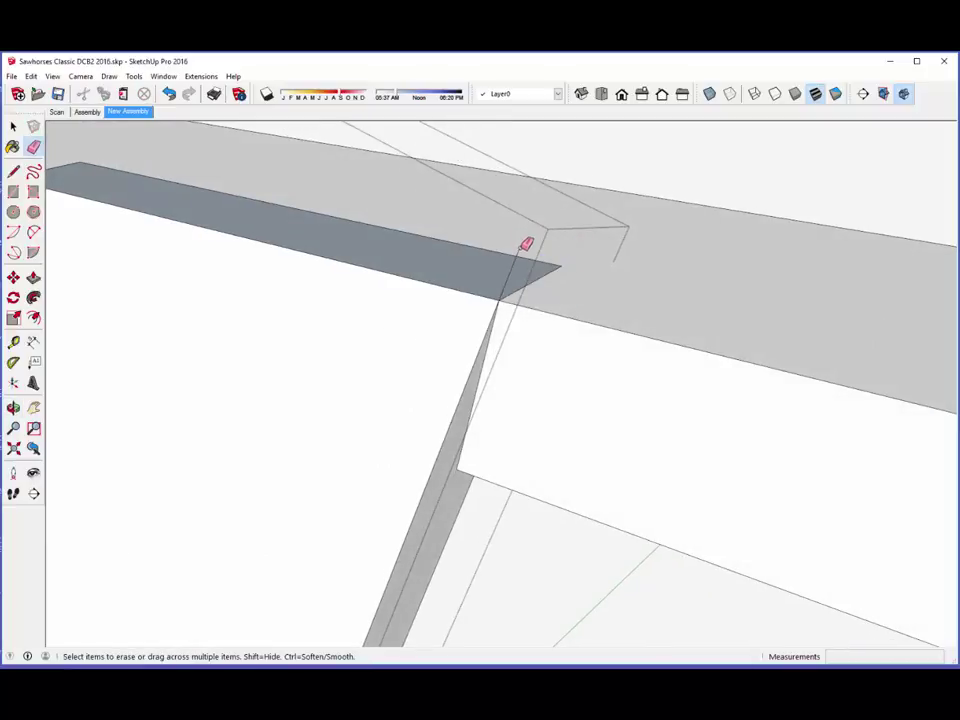
mouse_move(526, 246)
middle_down()
mouse_move(523, 279)
mouse_move(388, 336)
middle_up()
Step: Reverse the dark leg-top face so it faces outward
right_click(274, 221)
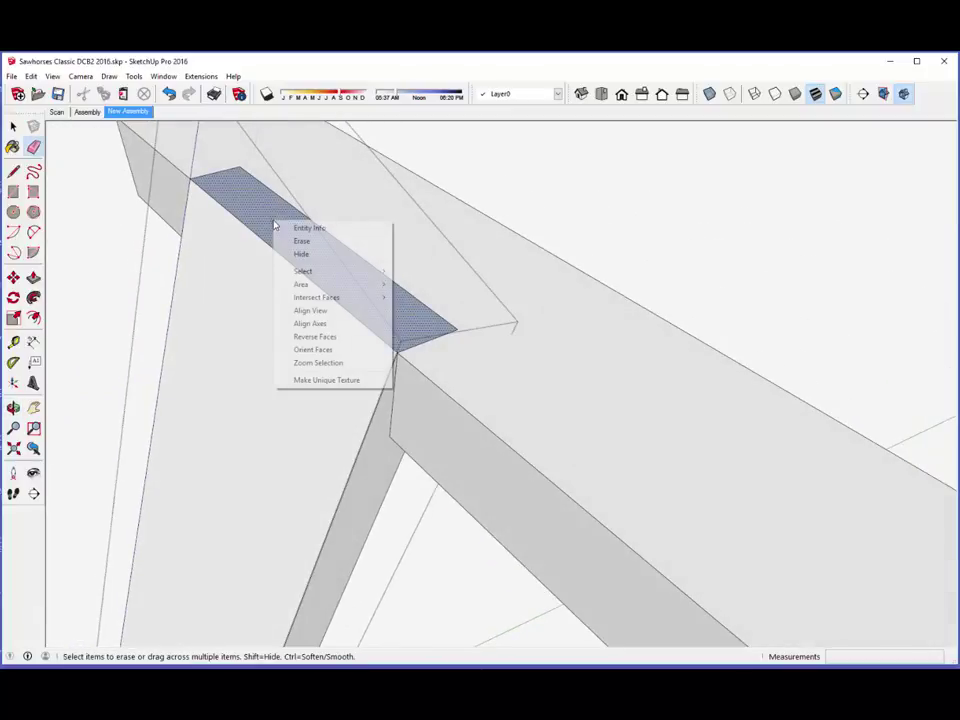
click(331, 338)
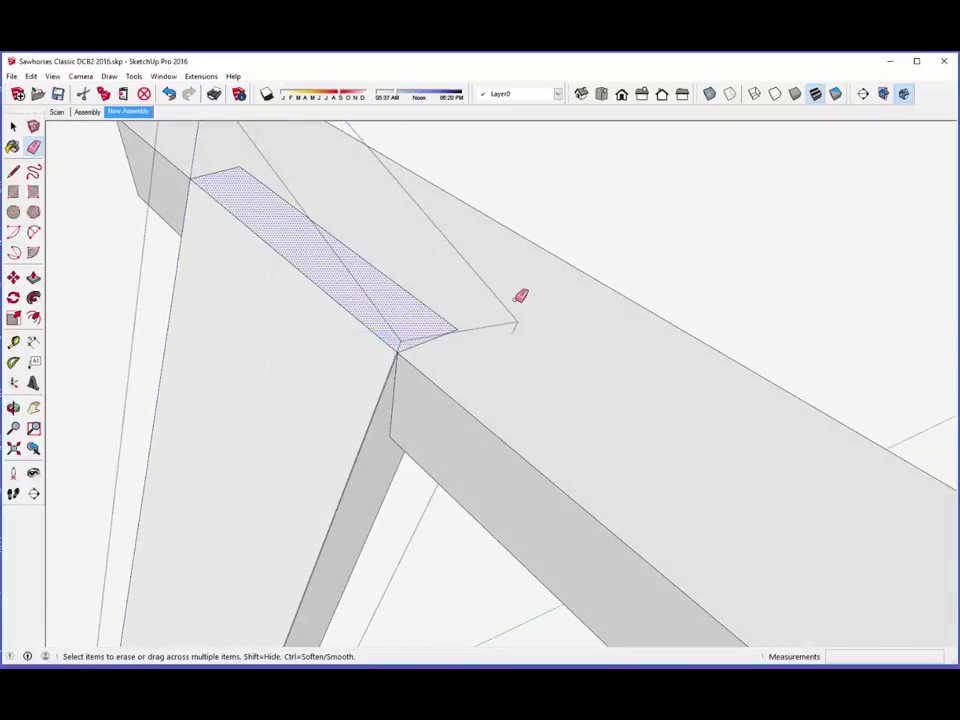
scroll(515, 295, down, 5)
scroll(512, 295, down, 3)
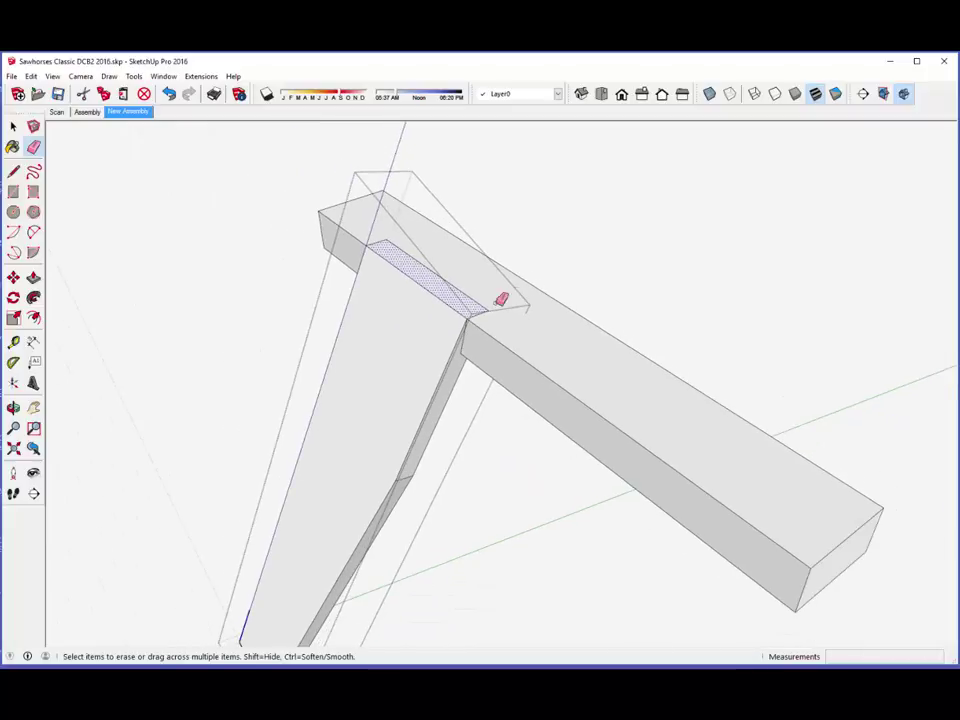
mouse_move(396, 315)
middle_down()
mouse_move(667, 295)
mouse_move(814, 264)
middle_up()
scroll(814, 264, down, 2)
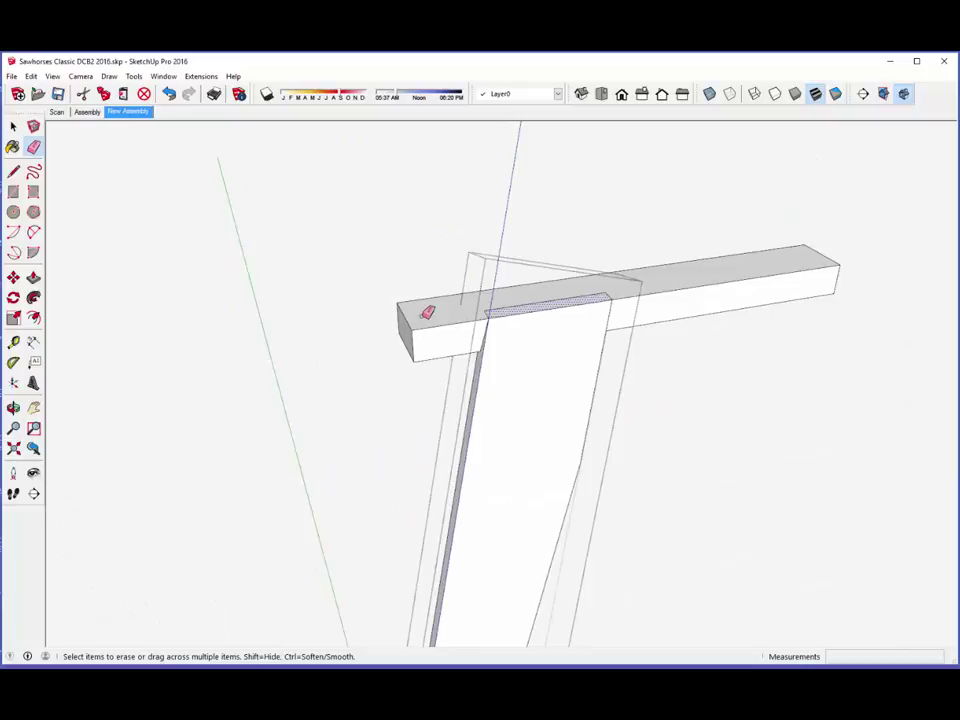
scroll(427, 312, down, 2)
scroll(499, 518, up, 2)
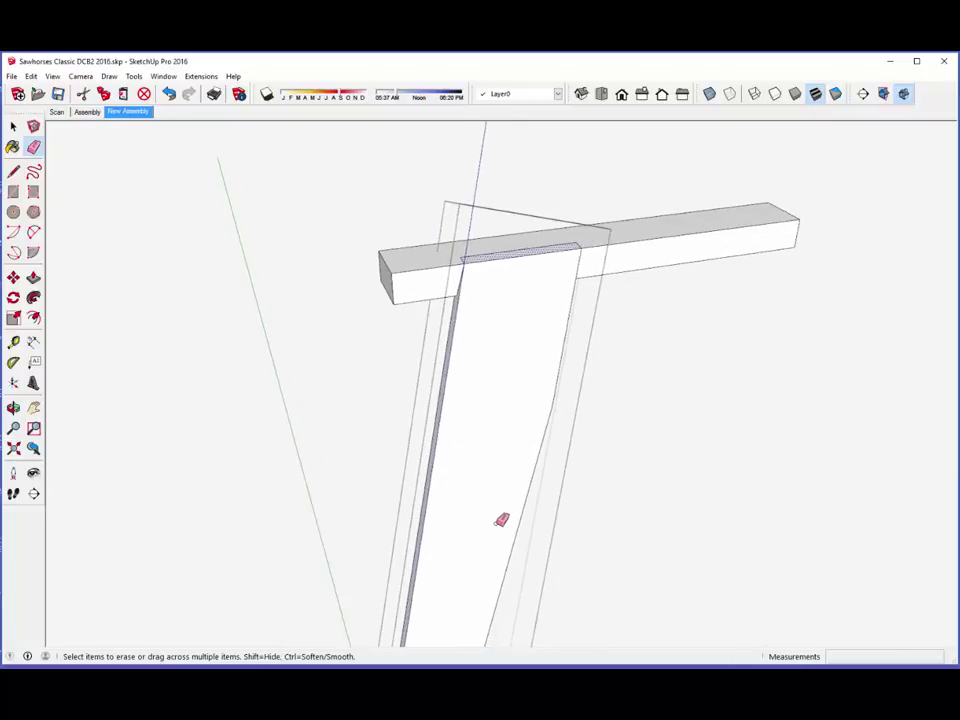
scroll(499, 510, up, 1)
middle_drag(478, 468, 536, 463)
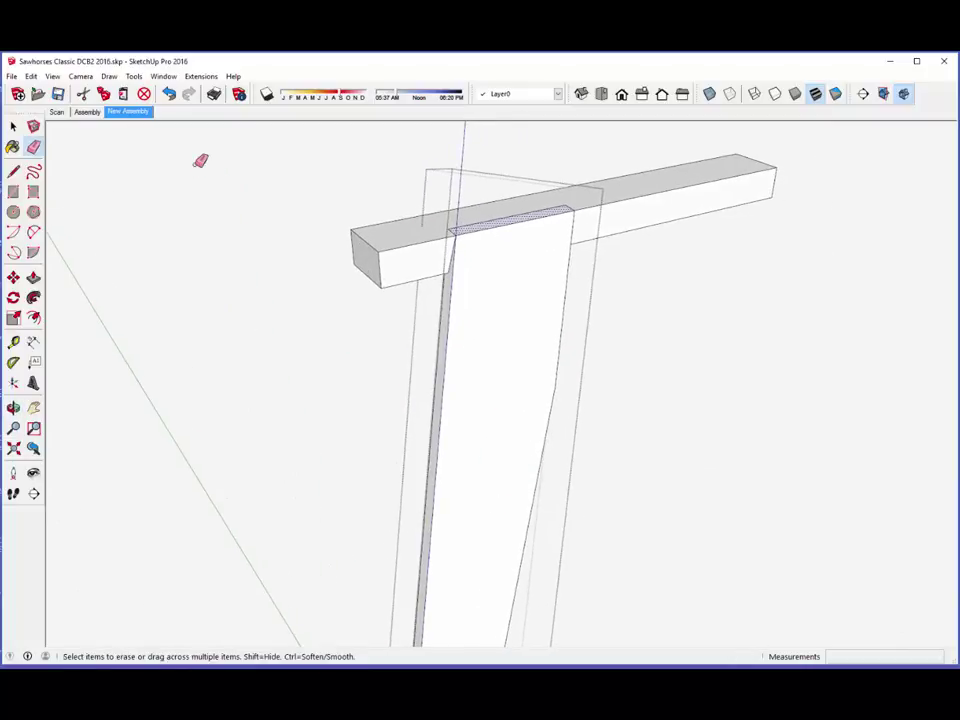
Step: Close the Leg component and inspect the beam-leg joint
right_click(200, 160)
click(240, 163)
middle_drag(403, 279, 491, 216)
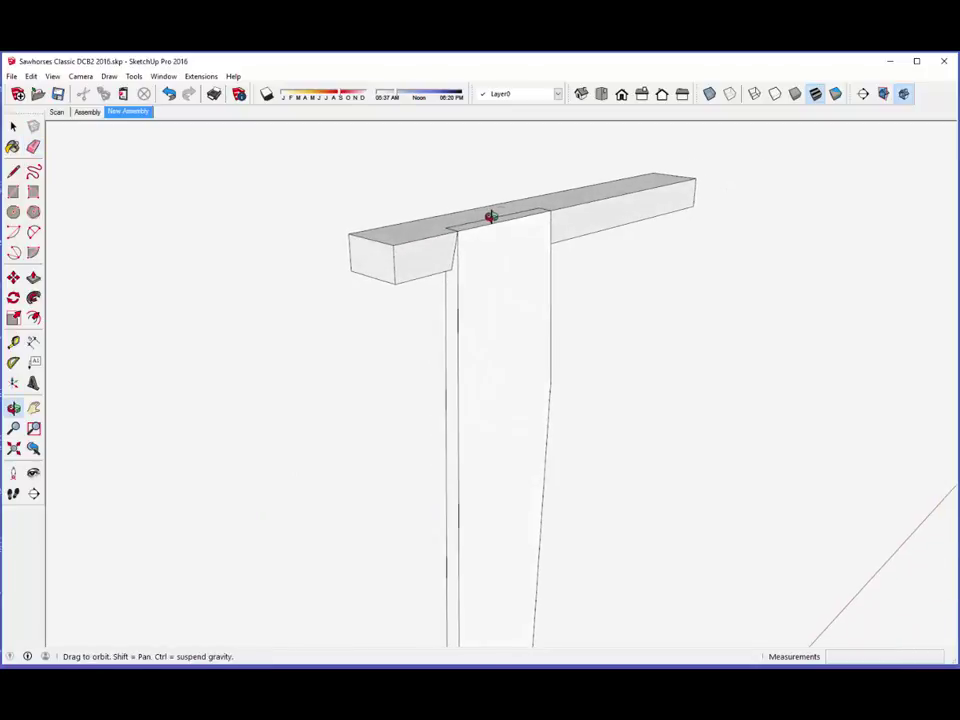
scroll(438, 264, up, 4)
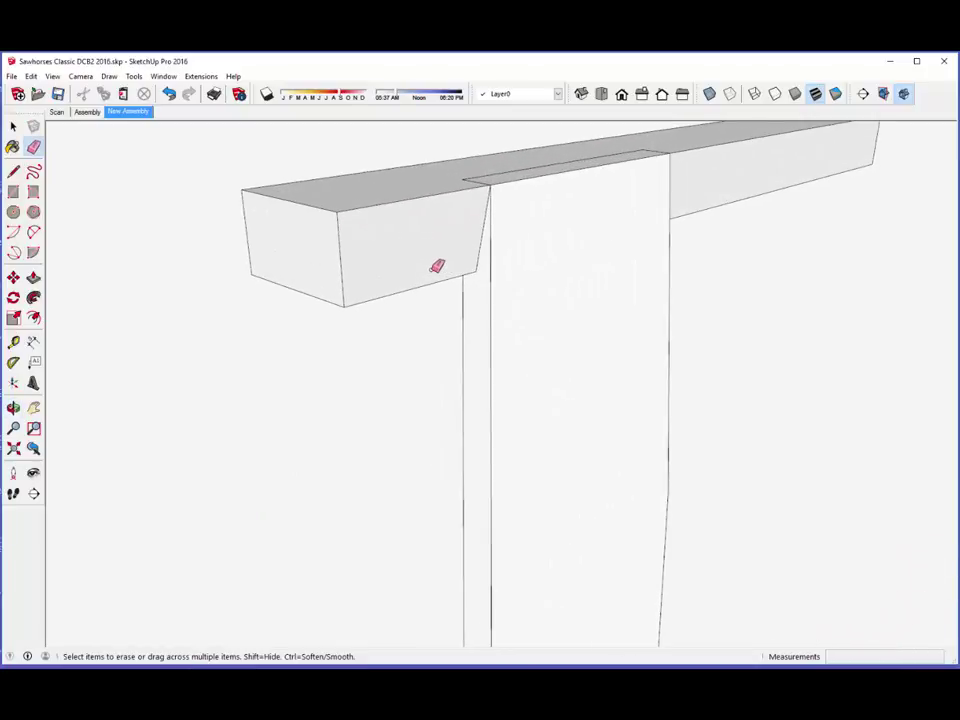
scroll(437, 266, up, 1)
scroll(432, 226, down, 5)
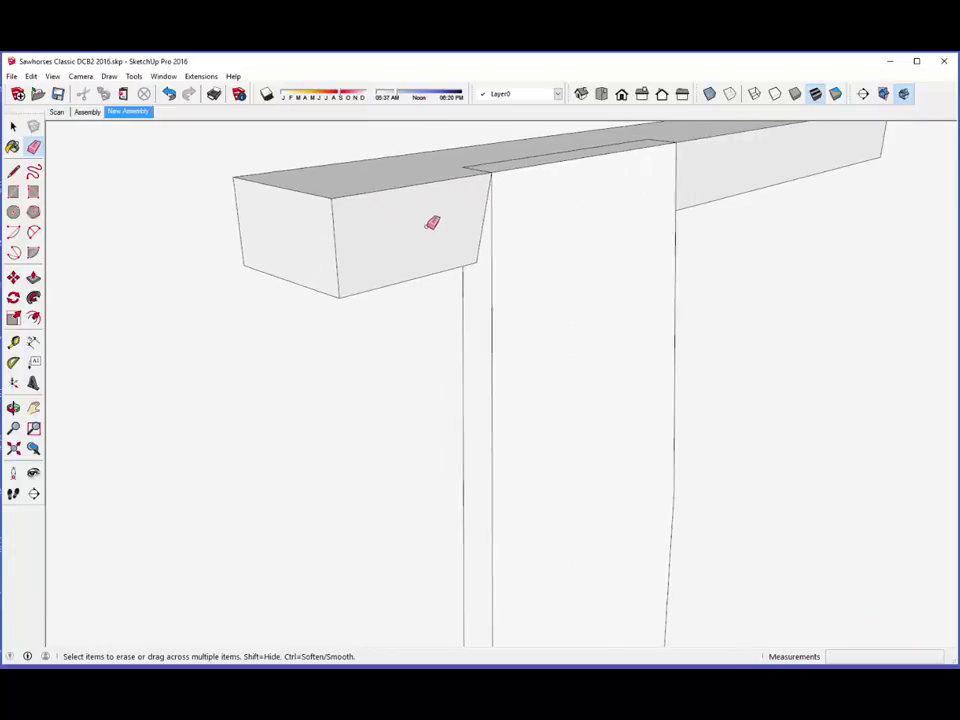
middle_drag(396, 246, 422, 201)
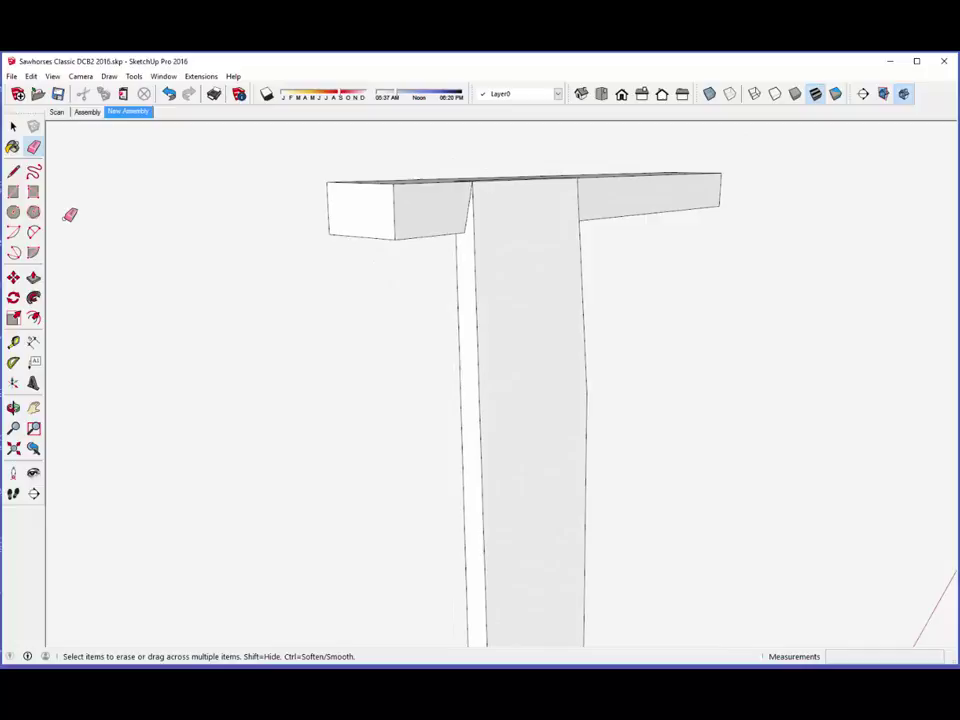
Step: Place a Tape Measure guide just off the leg's edge from its top corner
click(14, 343)
scroll(464, 216, up, 5)
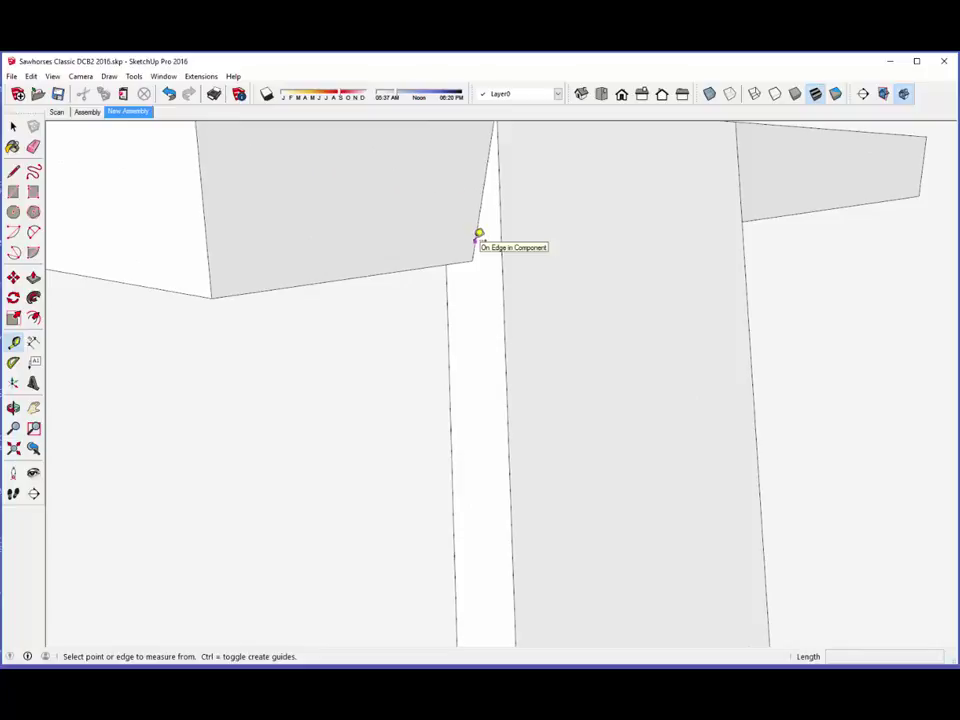
click(476, 248)
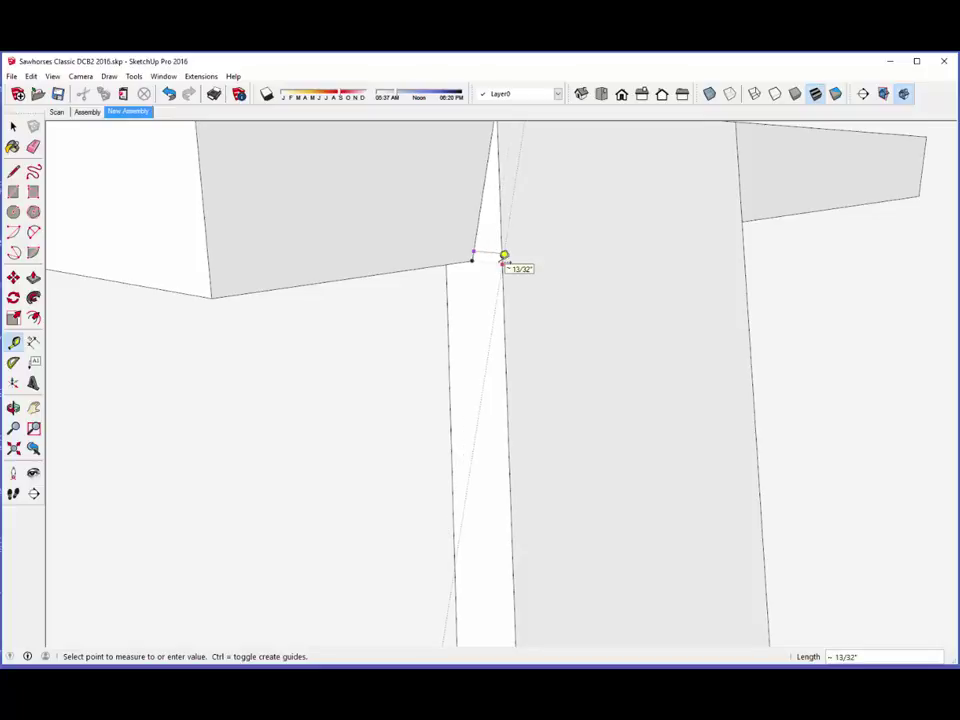
click(504, 256)
middle_drag(501, 253, 531, 178)
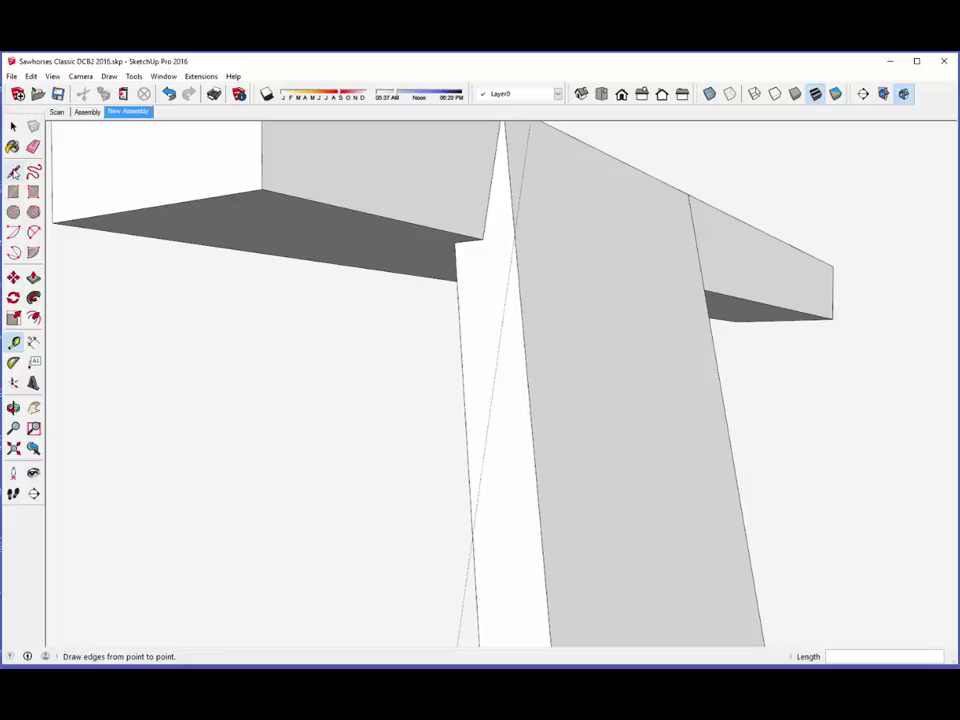
Step: Draw a 3 5/32" edge along the beam's underside from the leg corner
click(14, 172)
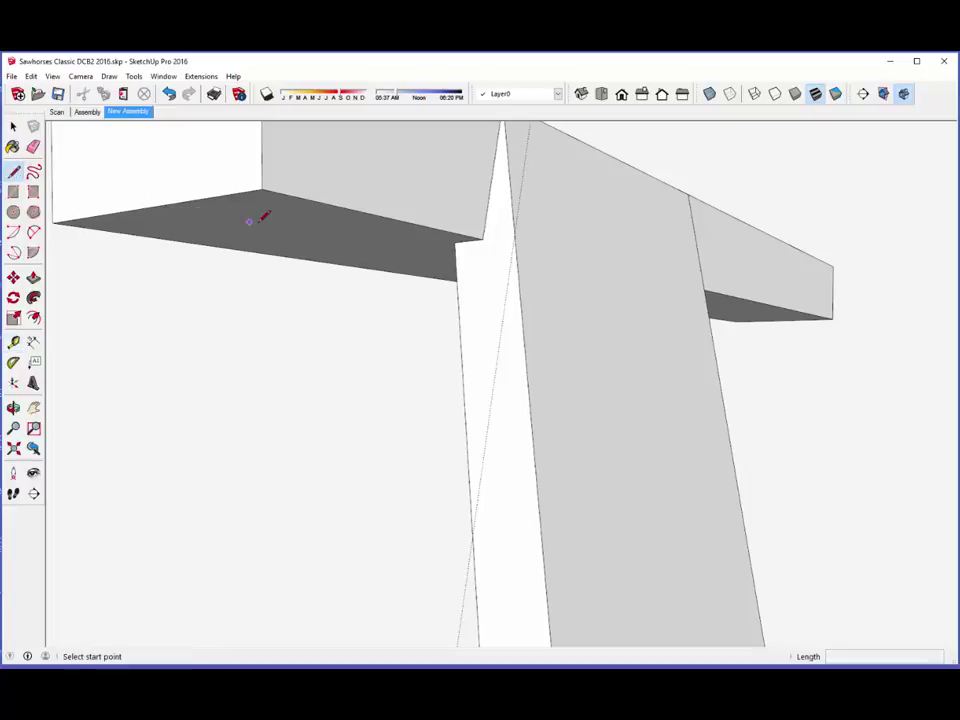
click(514, 235)
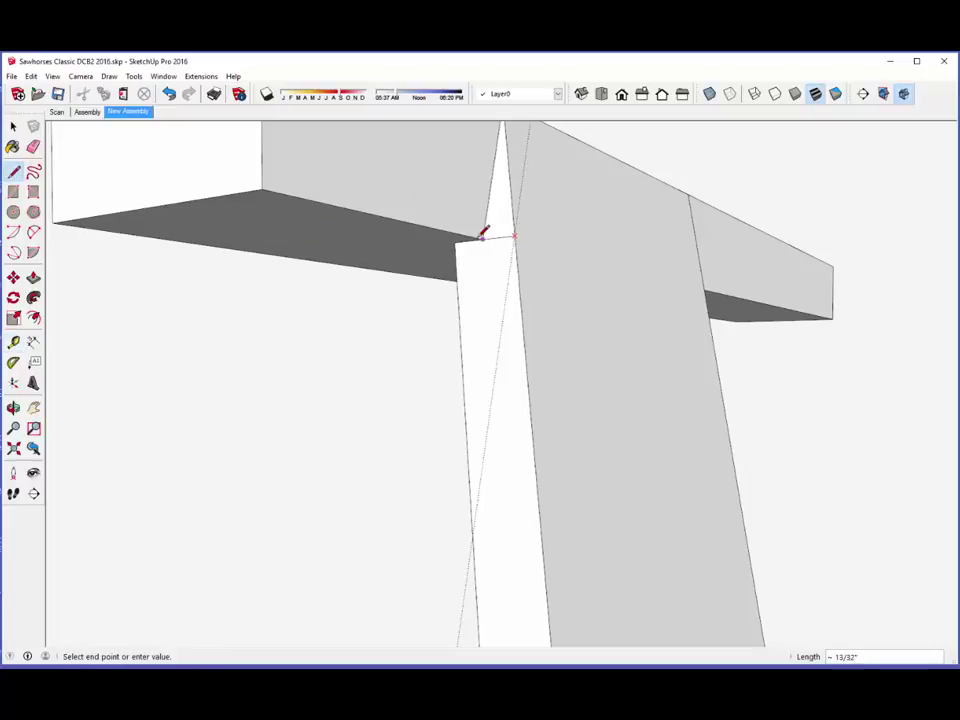
click(289, 254)
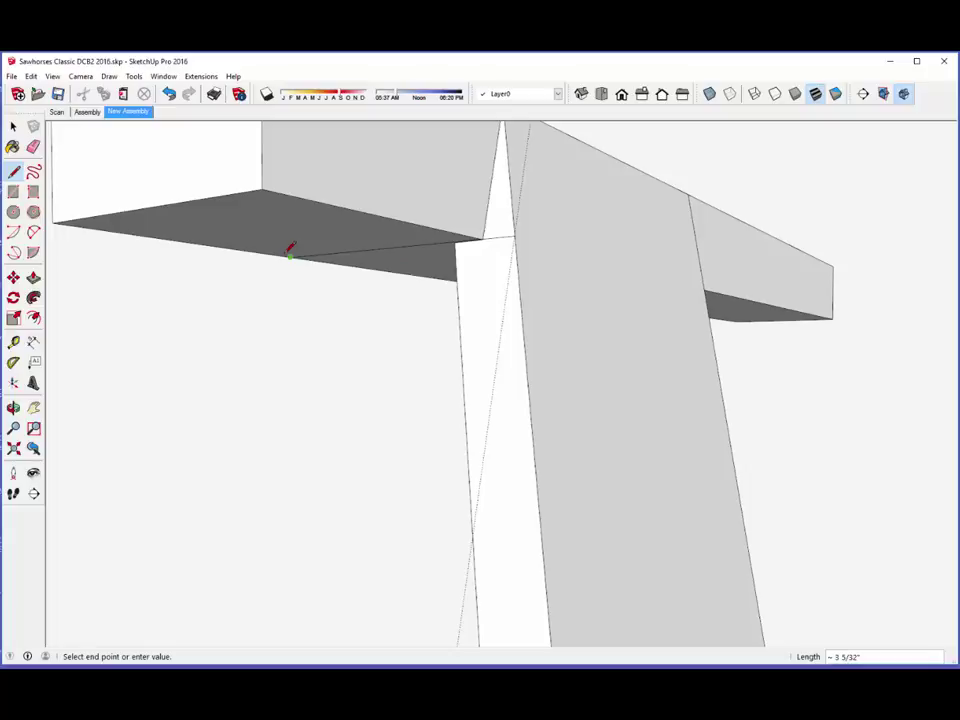
key(Escape)
mouse_move(536, 281)
middle_down()
mouse_move(450, 347)
mouse_move(306, 359)
mouse_move(261, 347)
mouse_move(279, 296)
mouse_move(332, 294)
mouse_move(450, 334)
mouse_move(504, 214)
middle_up()
scroll(452, 222, down, 2)
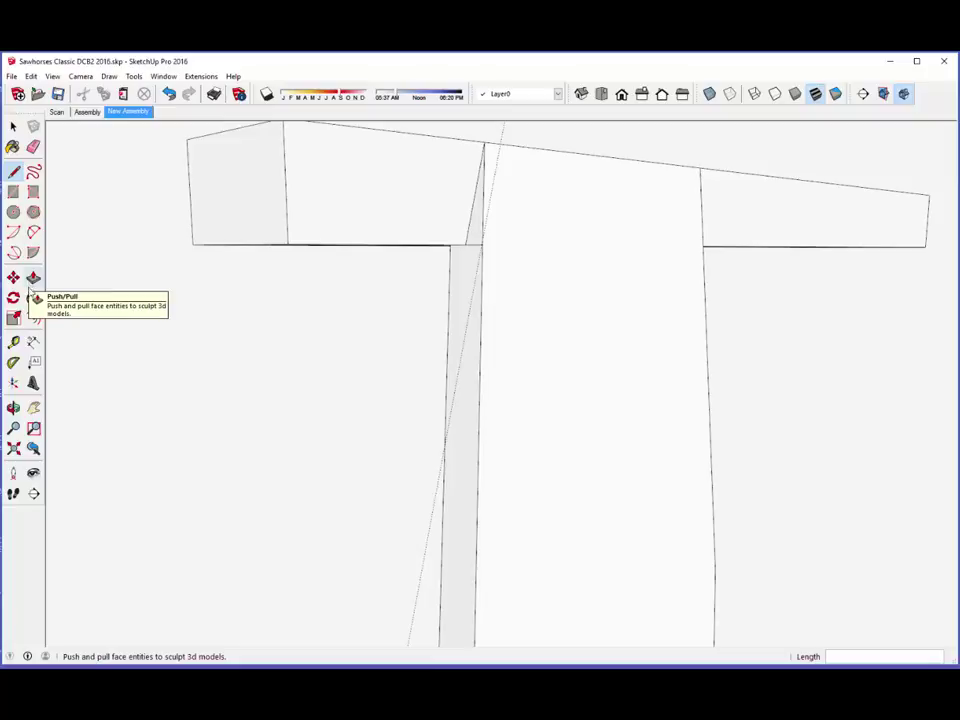
Step: Measure 5" down the leg from the beam-leg corner to set a guide
click(13, 341)
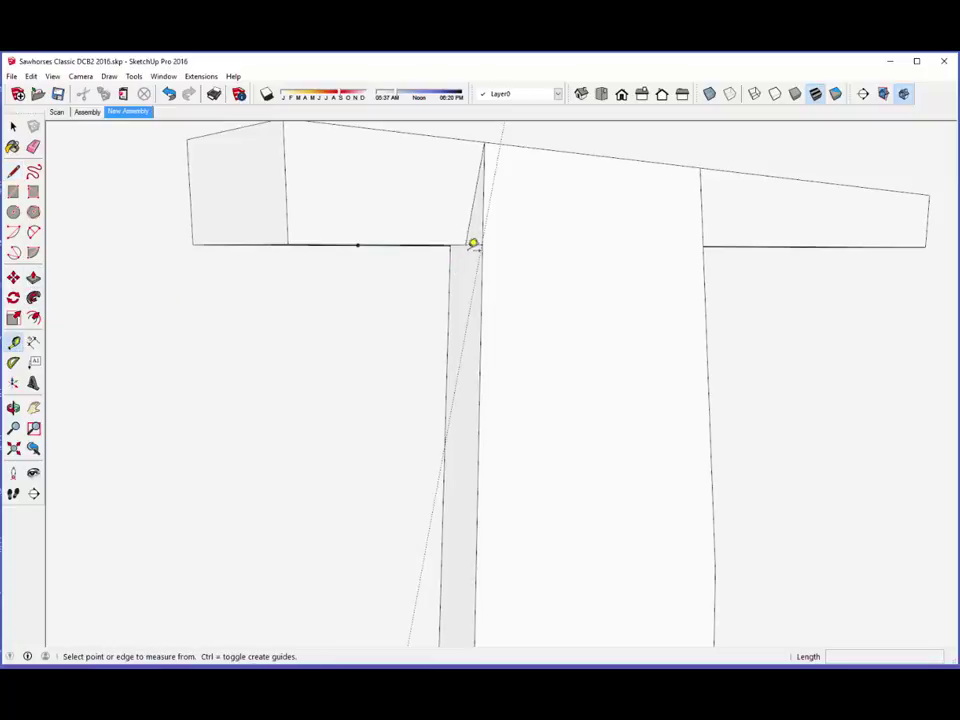
click(479, 240)
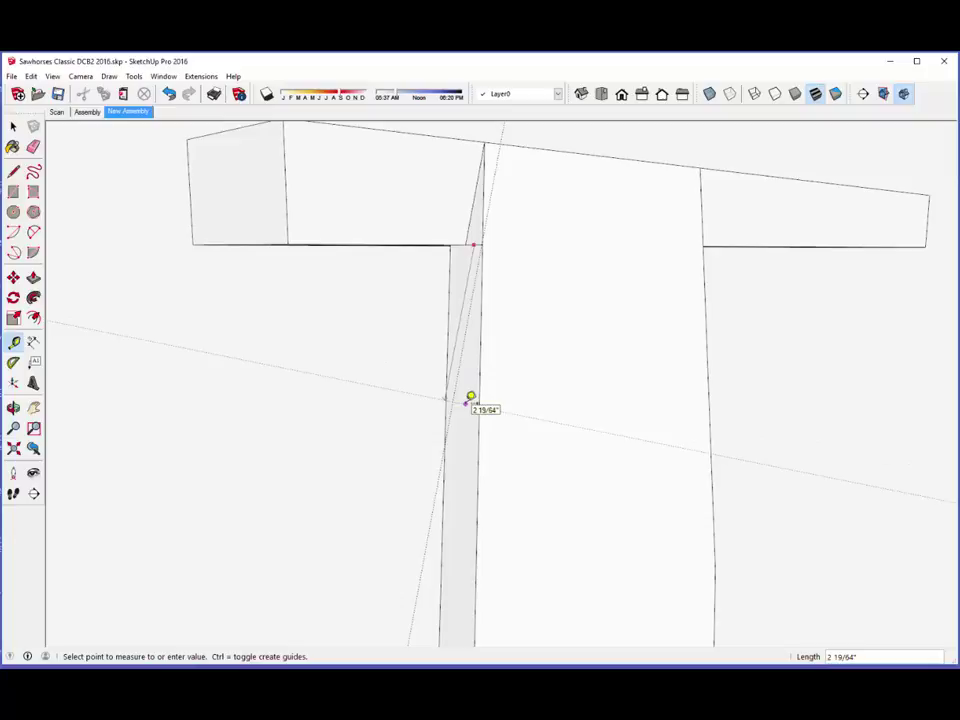
click(470, 397)
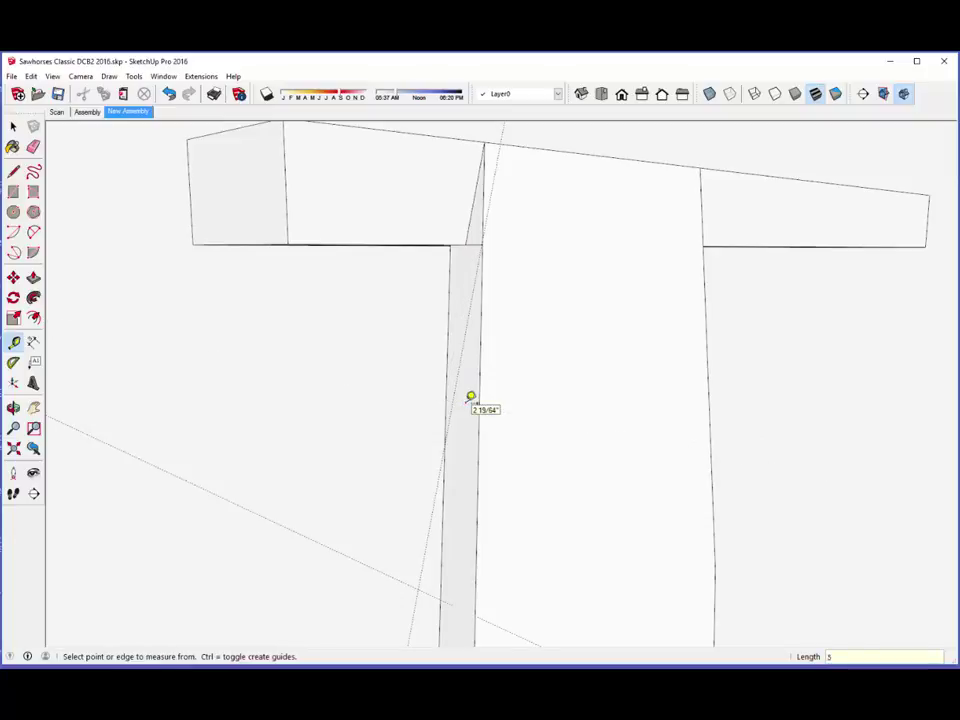
scroll(463, 272, down, 4)
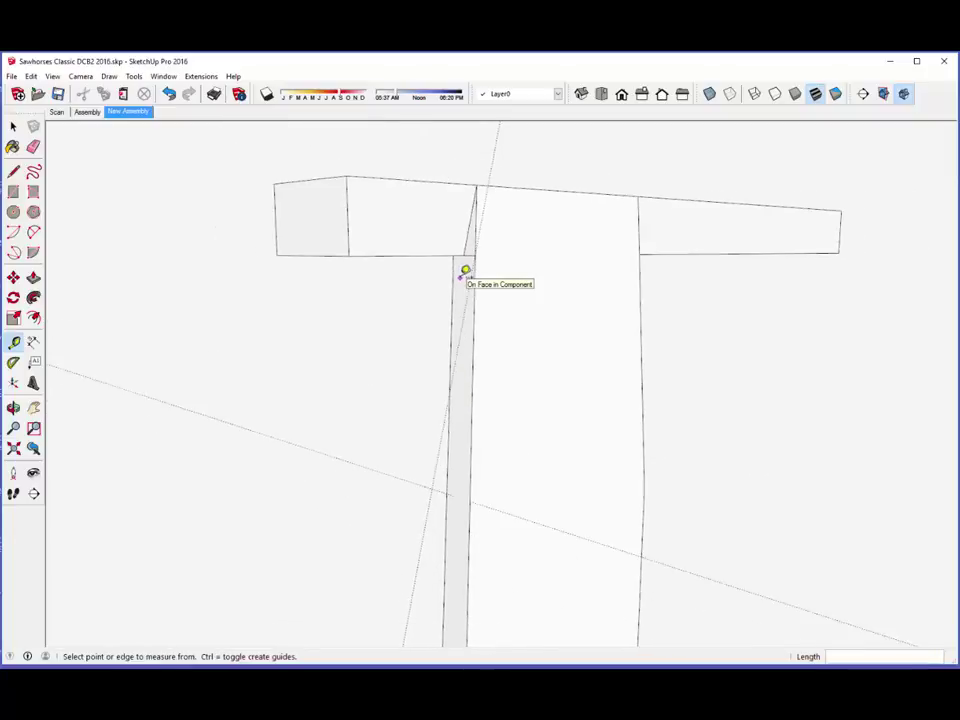
middle_drag(464, 312, 512, 317)
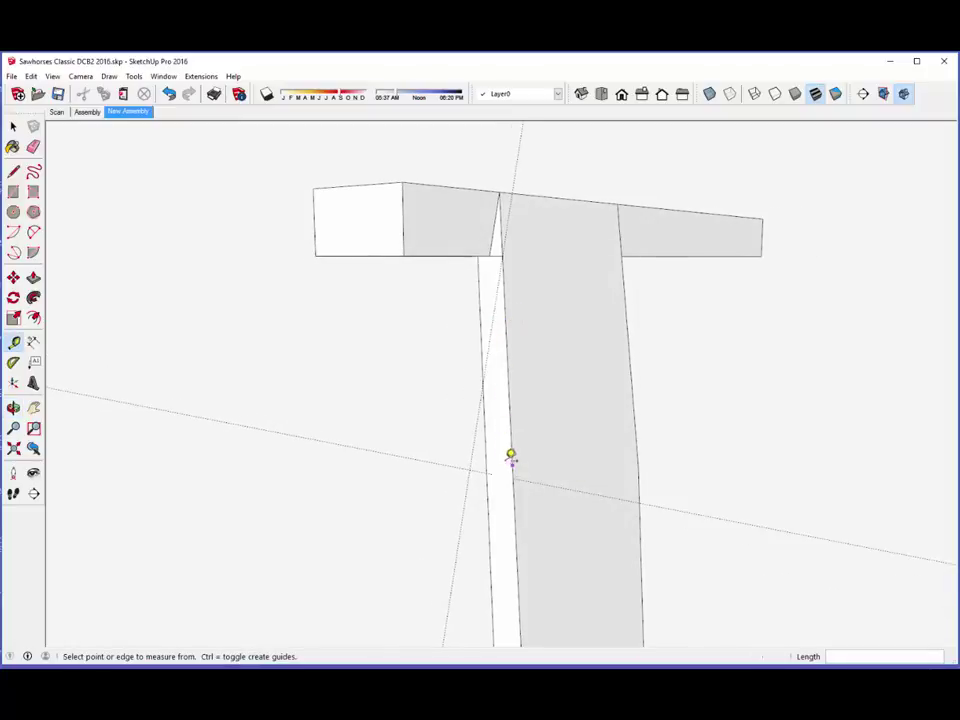
scroll(507, 450, up, 3)
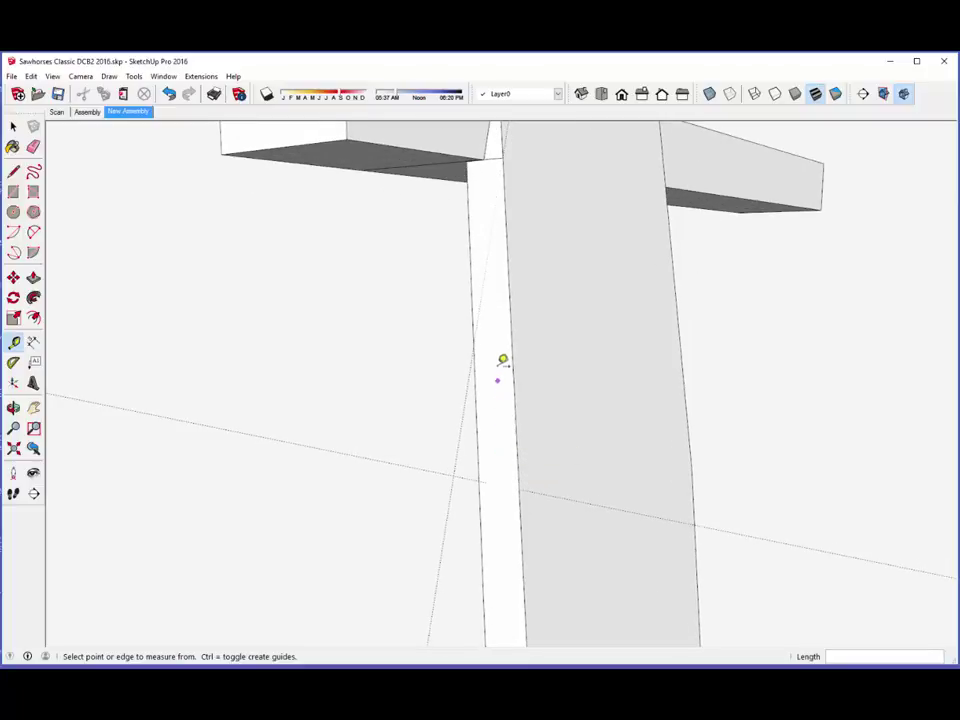
Step: Undo the guide and draw a closed four-point brace outline between beam underside and leg
click(170, 95)
click(14, 172)
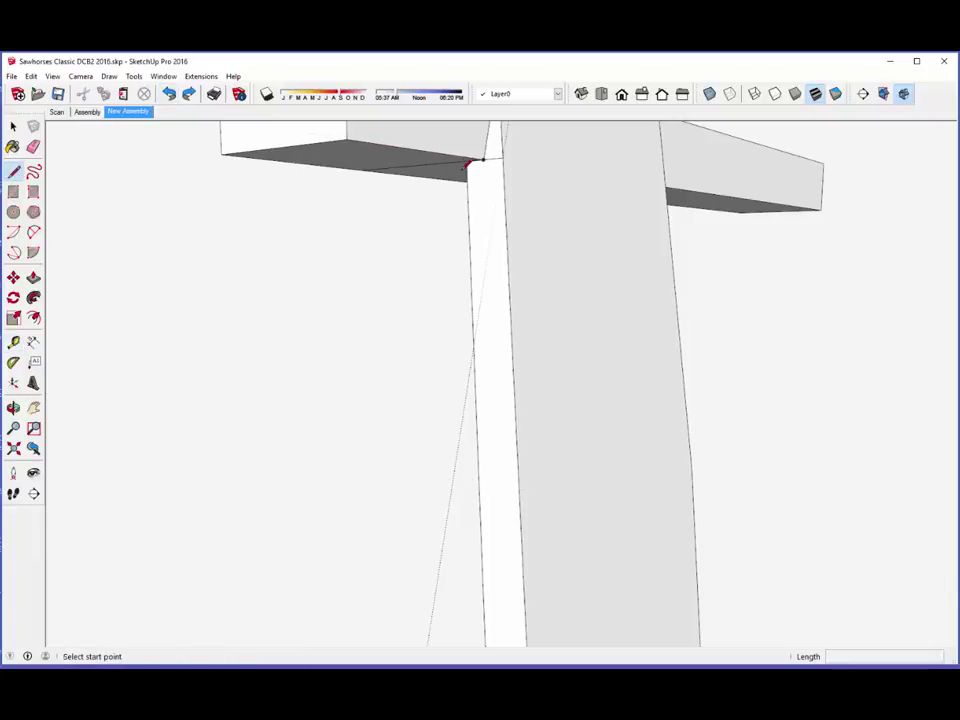
click(503, 157)
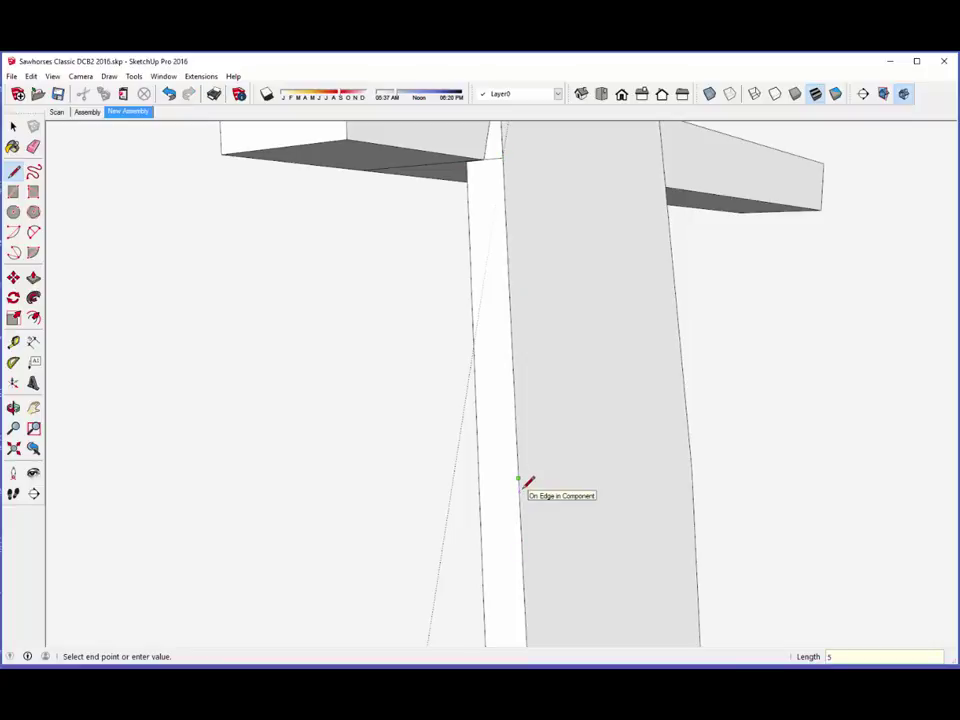
click(518, 478)
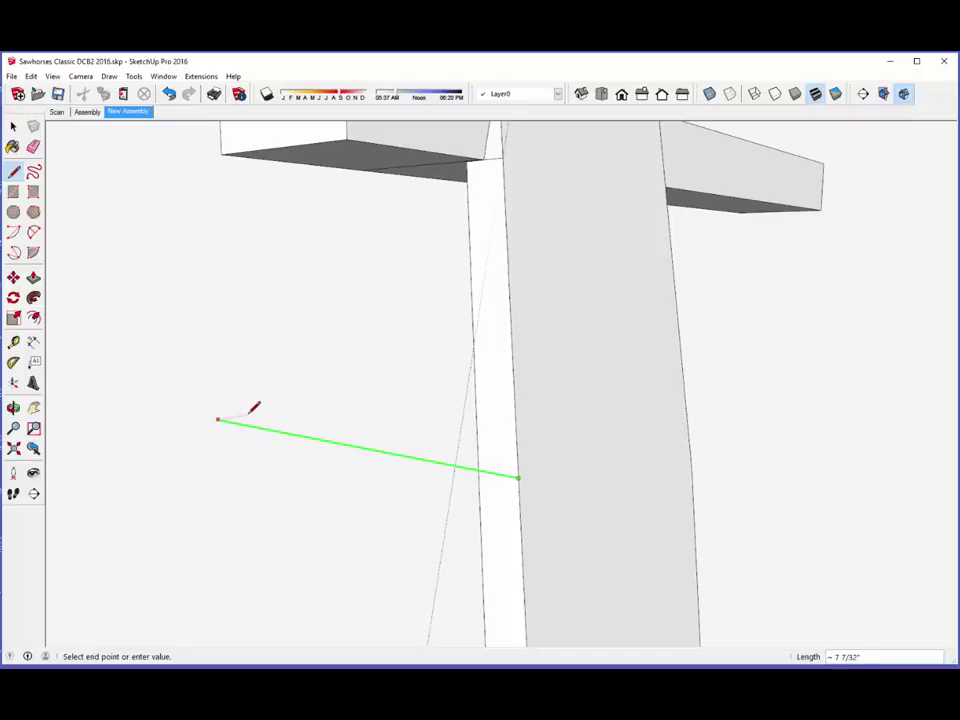
click(226, 150)
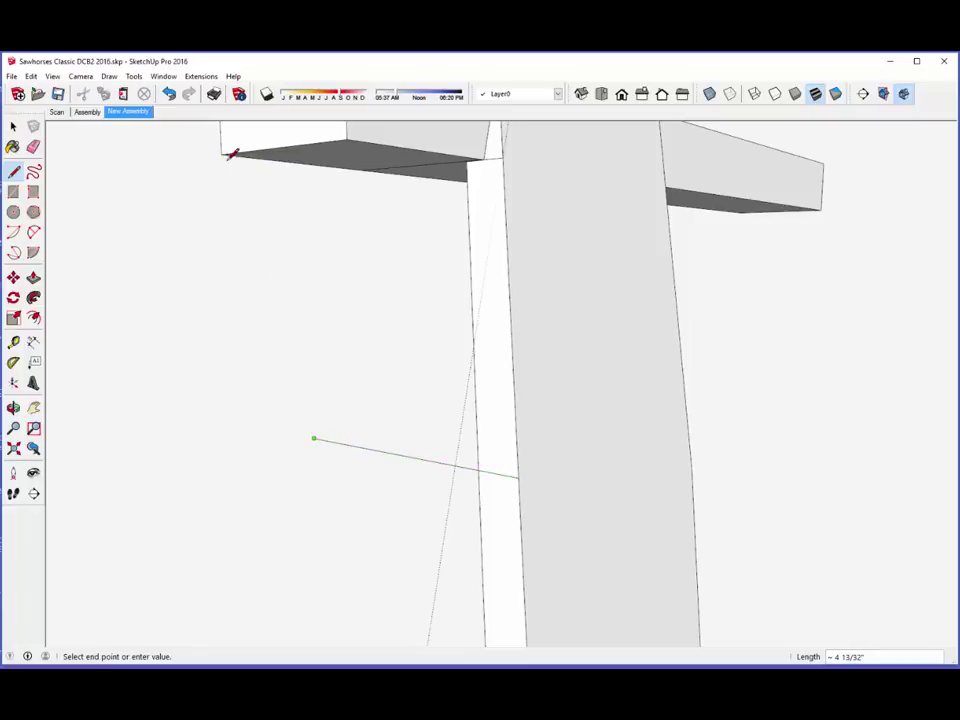
click(362, 168)
scroll(437, 385, down, 2)
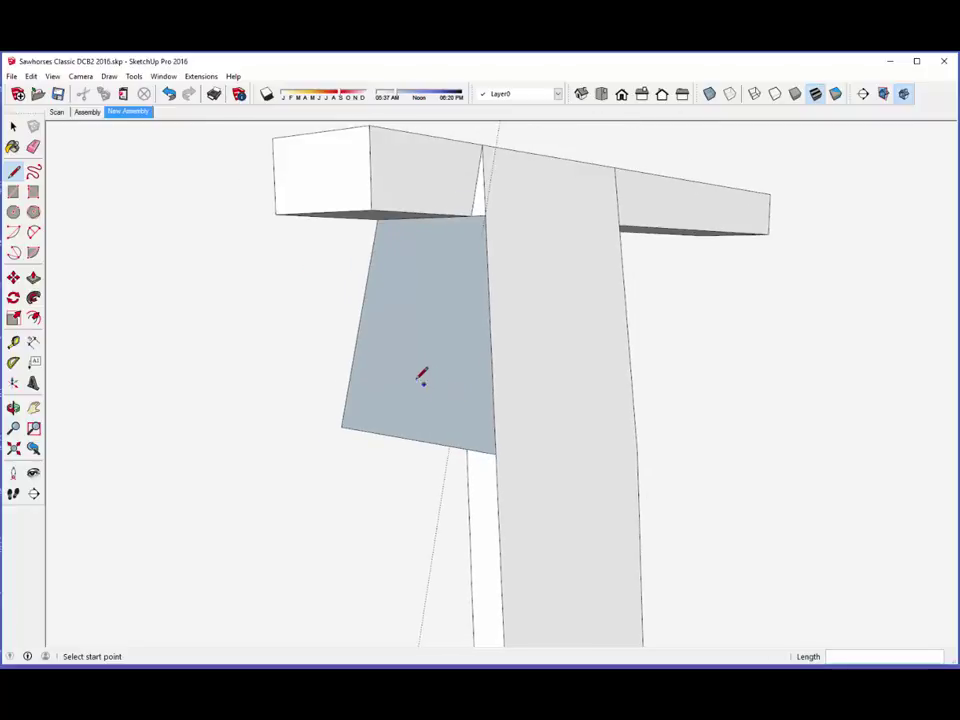
middle_drag(422, 375, 441, 377)
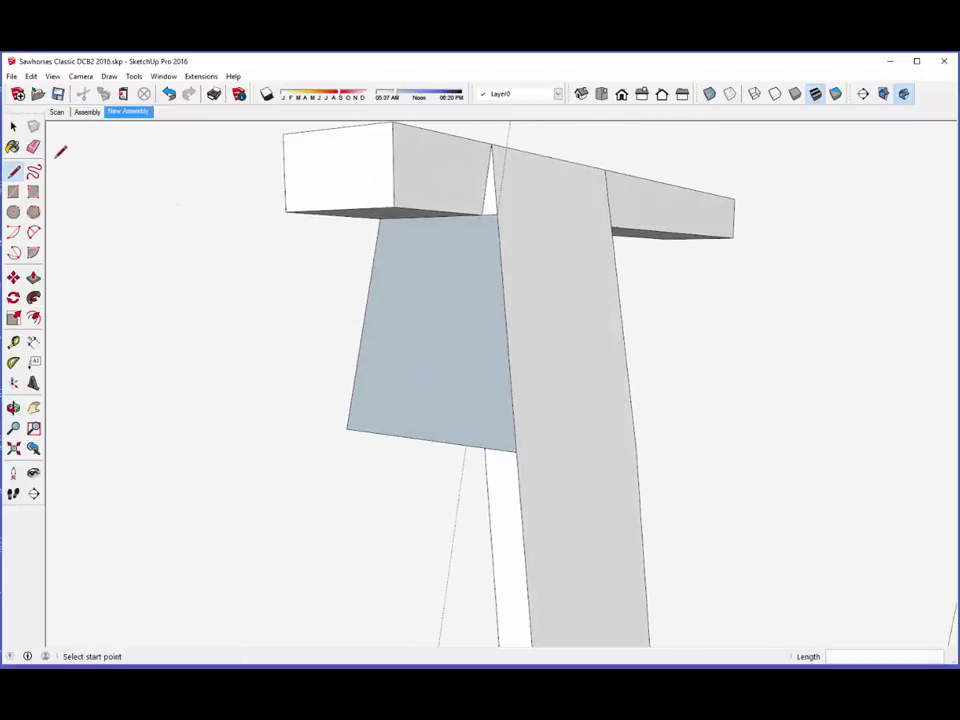
click(33, 147)
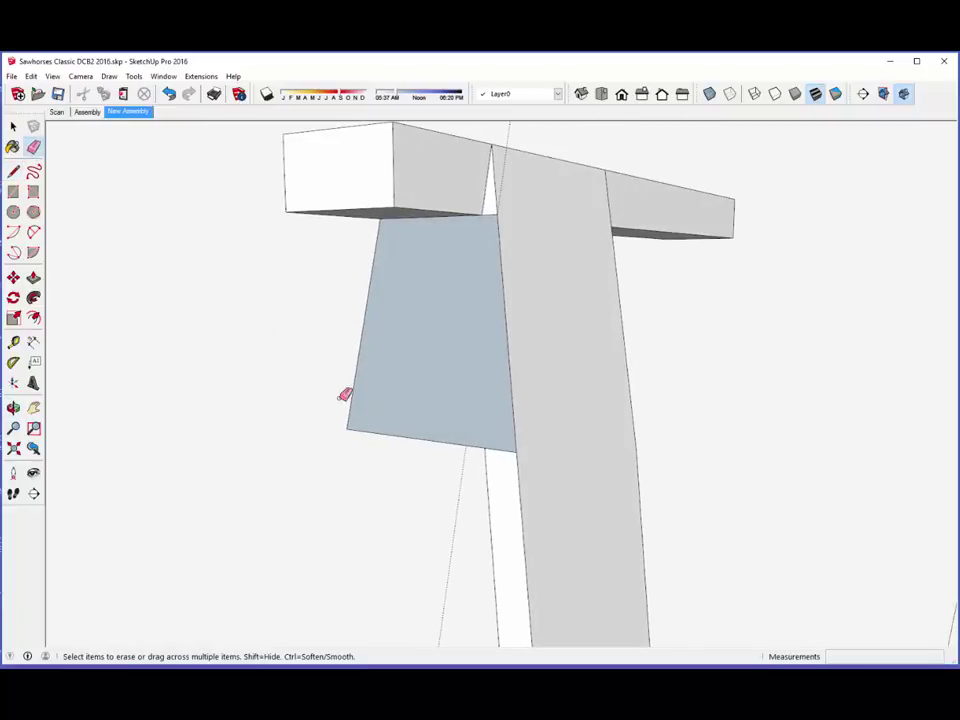
Step: Erase the stray guide and start making the brace face a component named 'Brace'
click(461, 494)
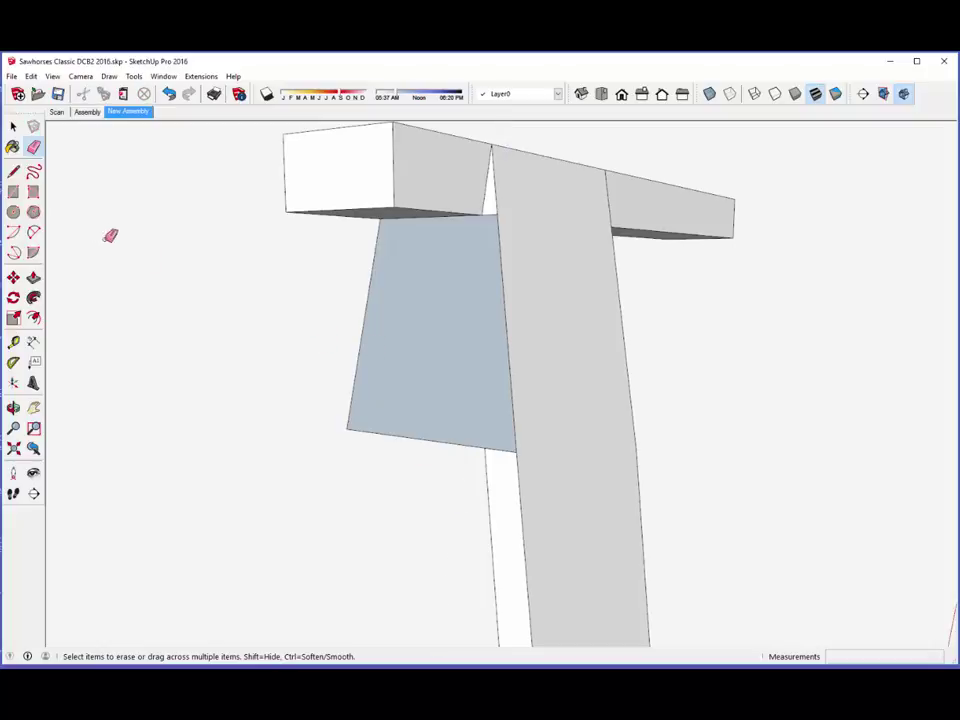
click(13, 126)
click(396, 371)
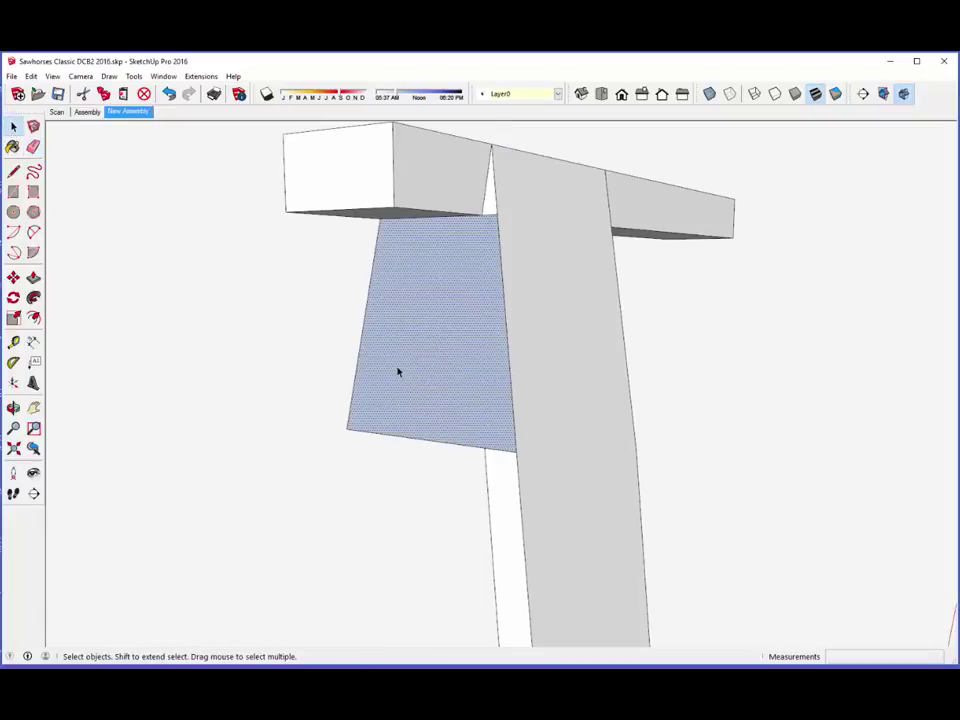
right_click(397, 371)
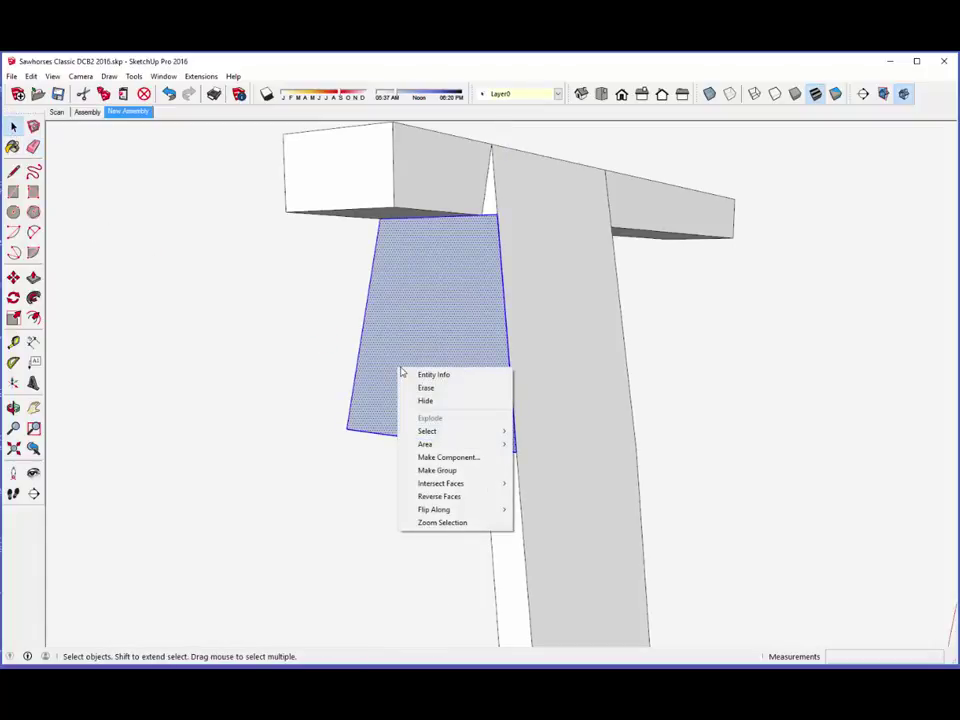
click(437, 460)
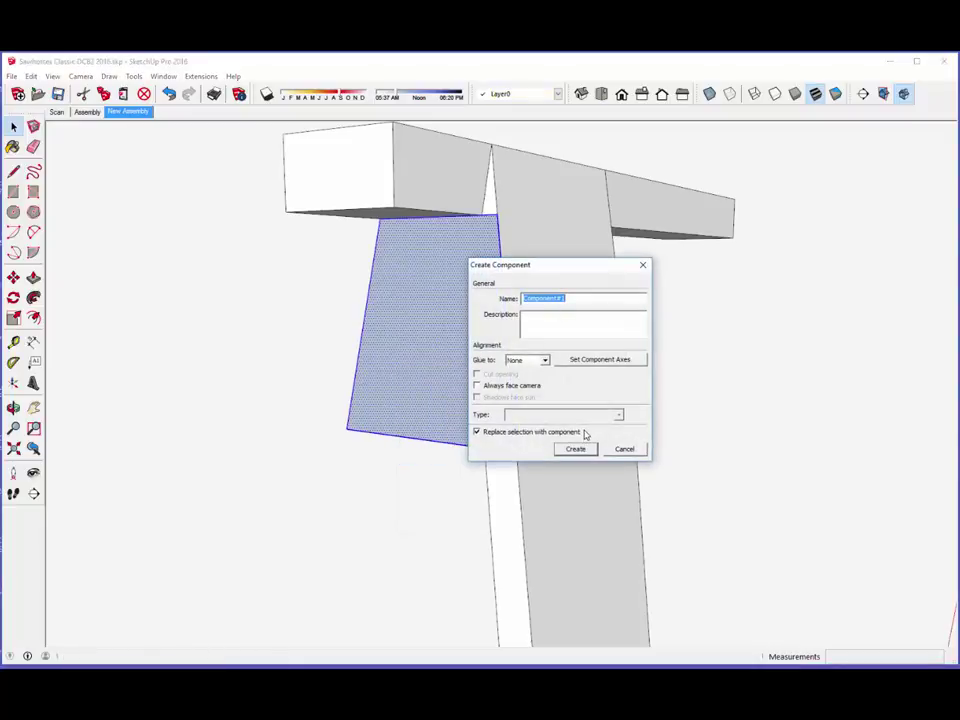
text(Brace1)
Step: Create the Brace component and push its face out 3/4" inside the component
key(Return)
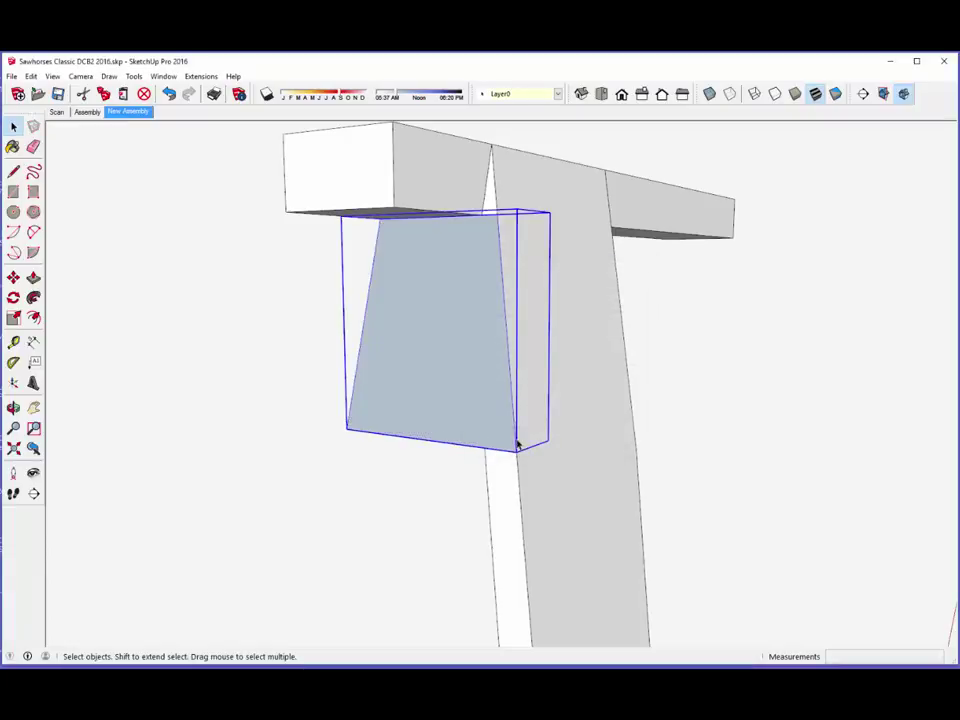
scroll(517, 443, down, 2)
middle_drag(522, 432, 484, 435)
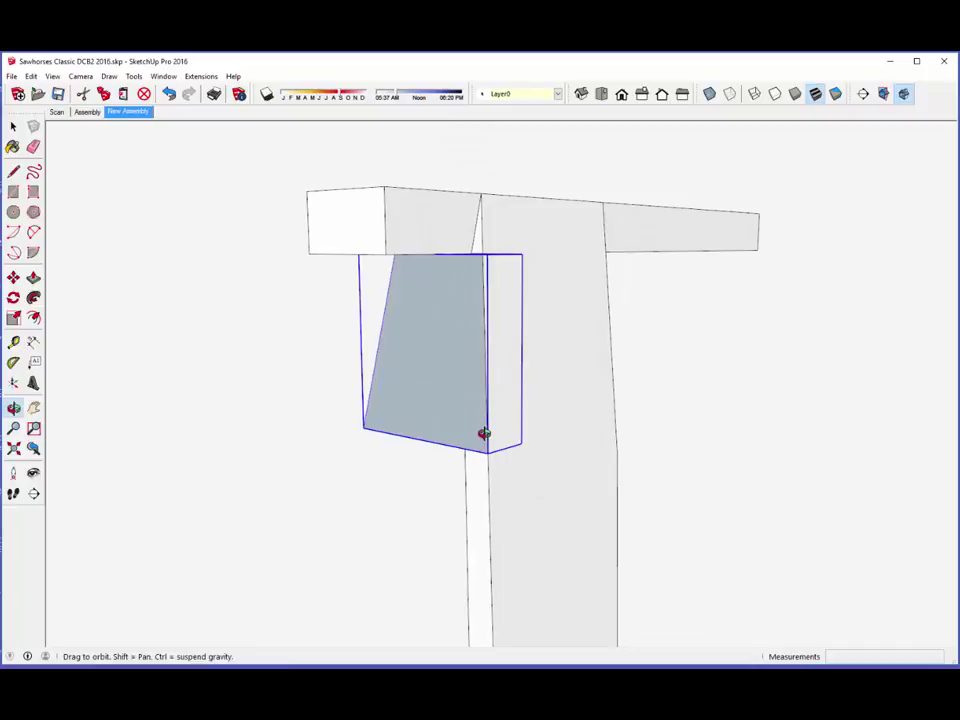
click(33, 284)
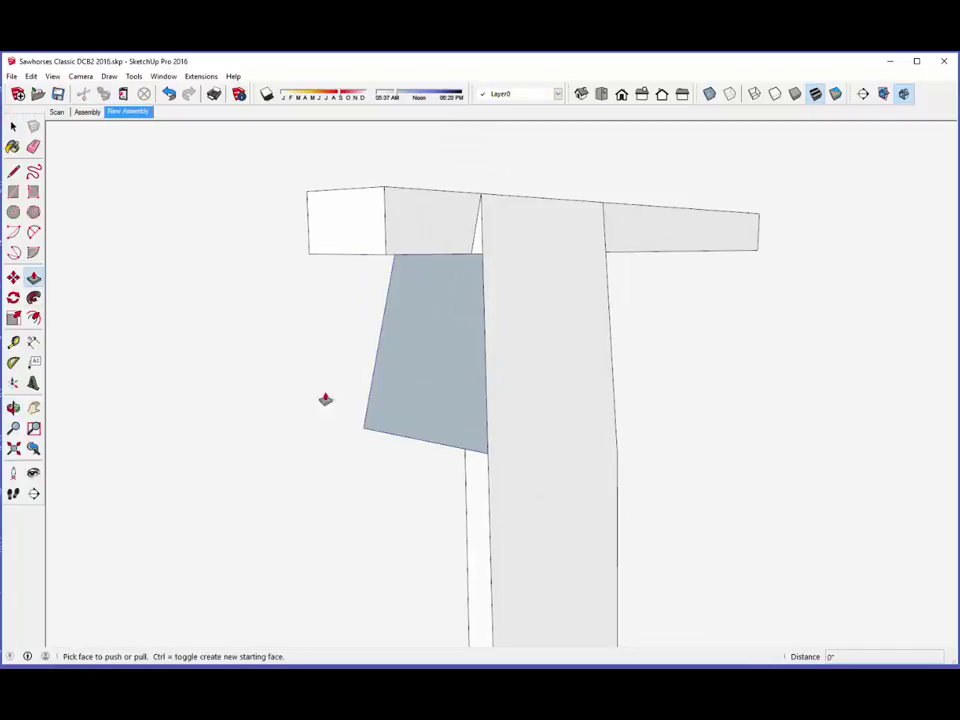
right_click(415, 415)
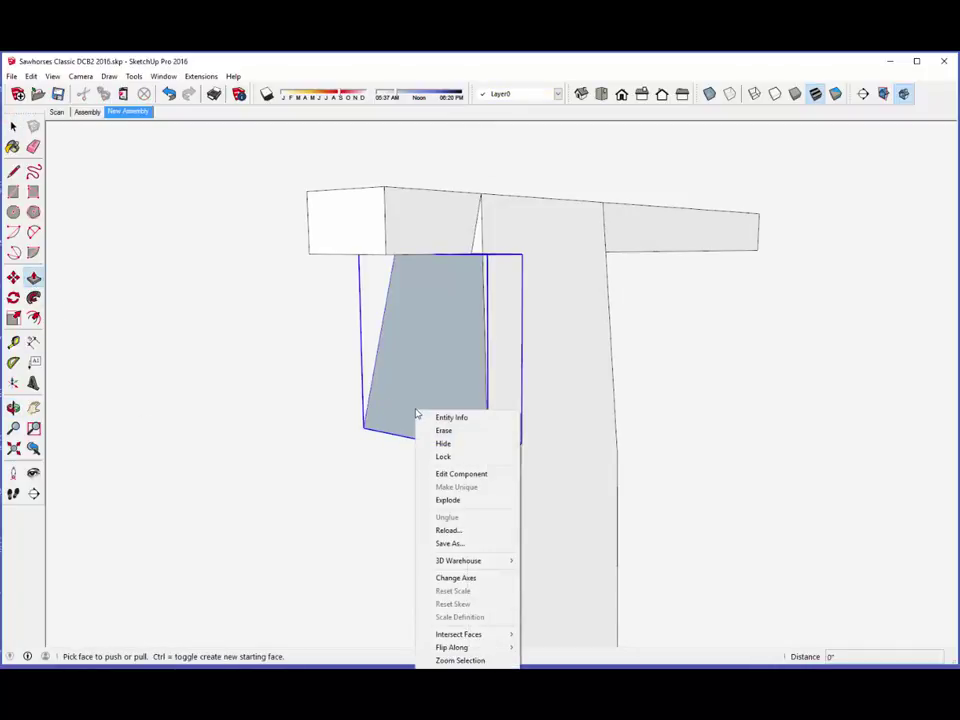
click(440, 472)
drag(436, 418, 416, 415)
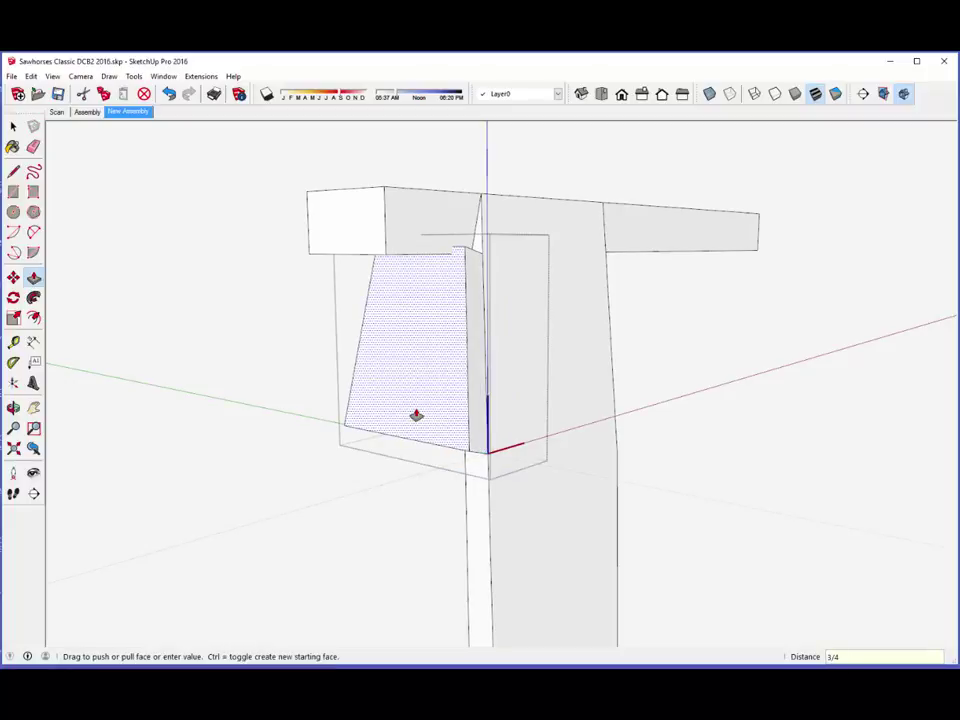
key(Return)
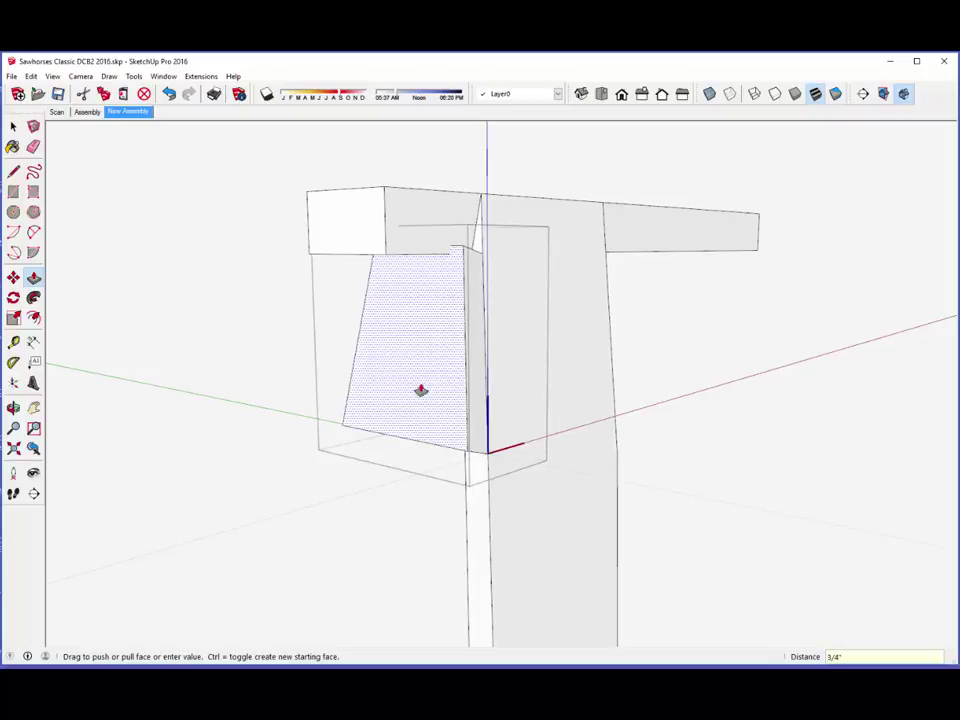
middle_drag(454, 281, 493, 204)
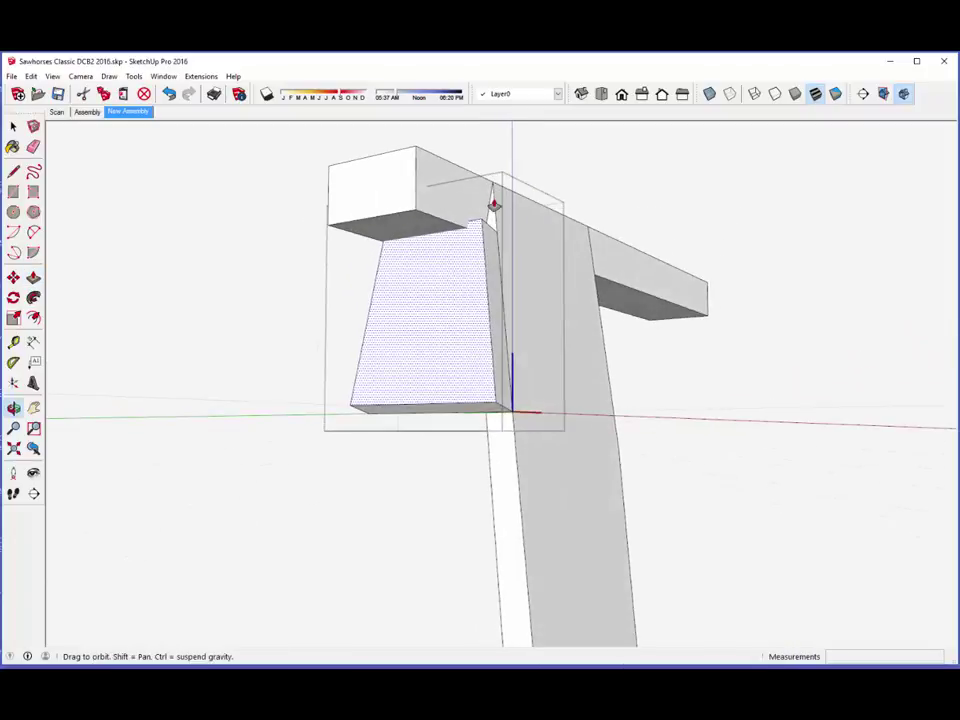
scroll(452, 225, up, 4)
scroll(452, 227, up, 1)
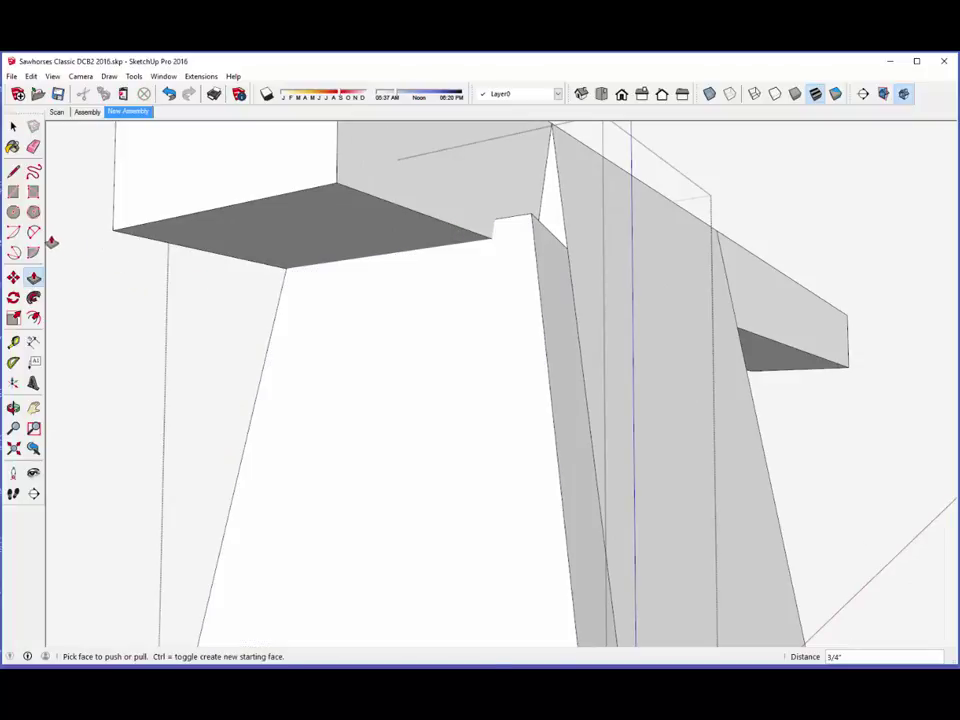
Step: Draw edges along the rail's underside across the brace top and leftover notch
click(13, 172)
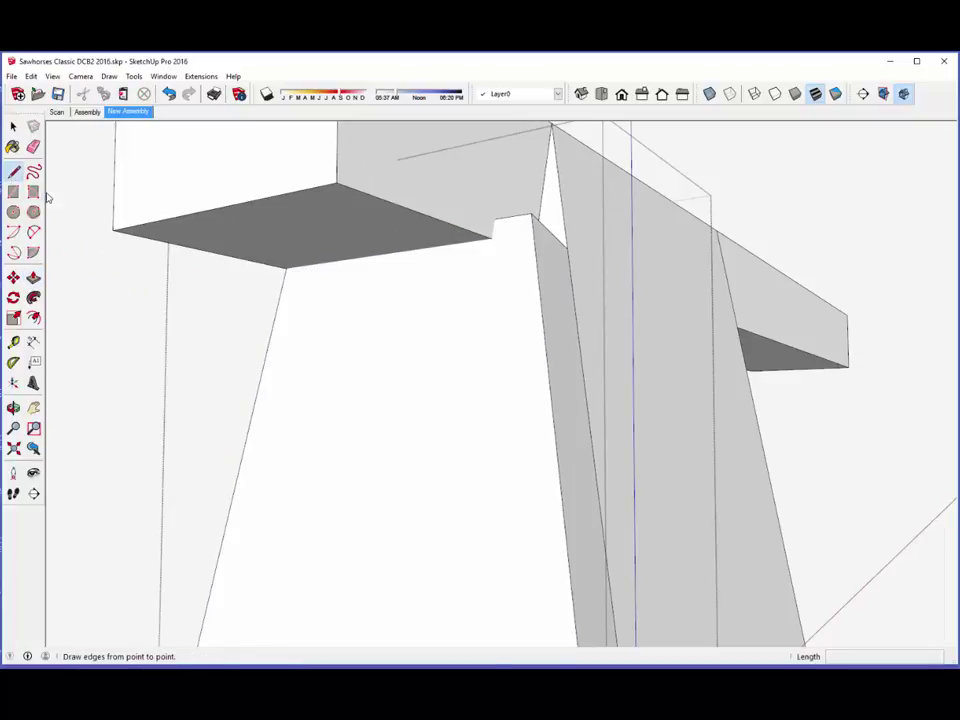
click(286, 267)
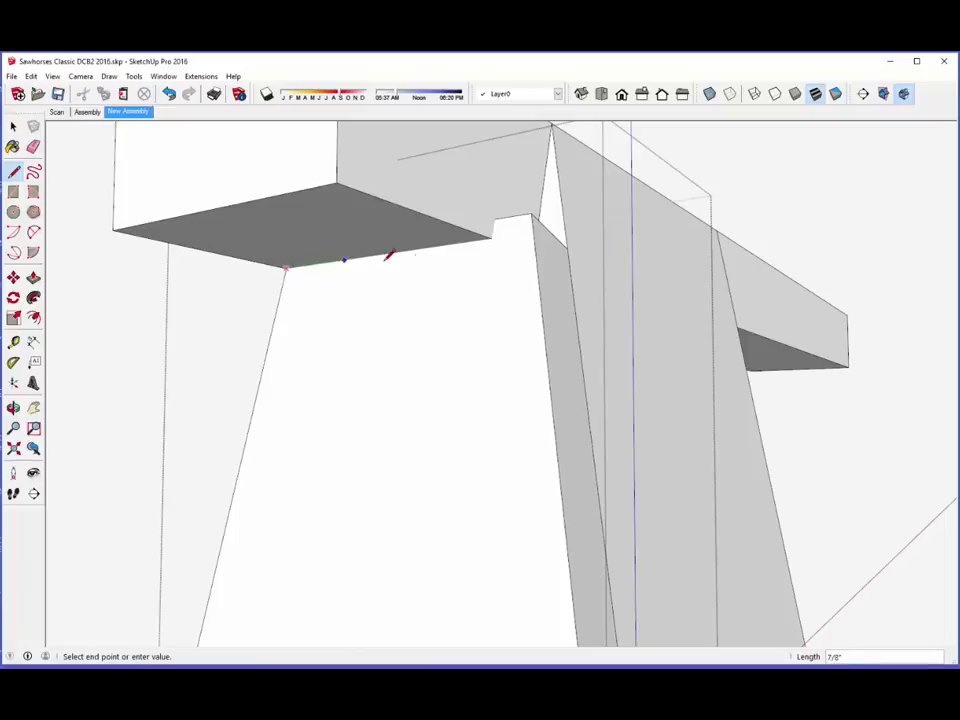
click(534, 231)
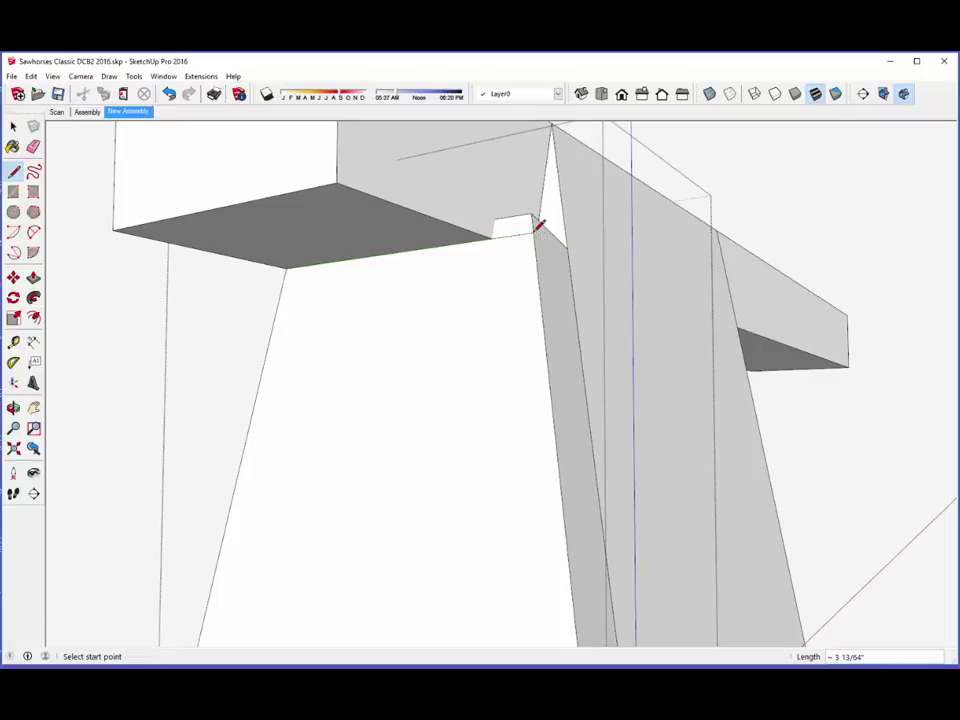
mouse_move(420, 348)
middle_down()
mouse_move(407, 345)
mouse_move(306, 405)
mouse_move(416, 338)
middle_up()
click(463, 267)
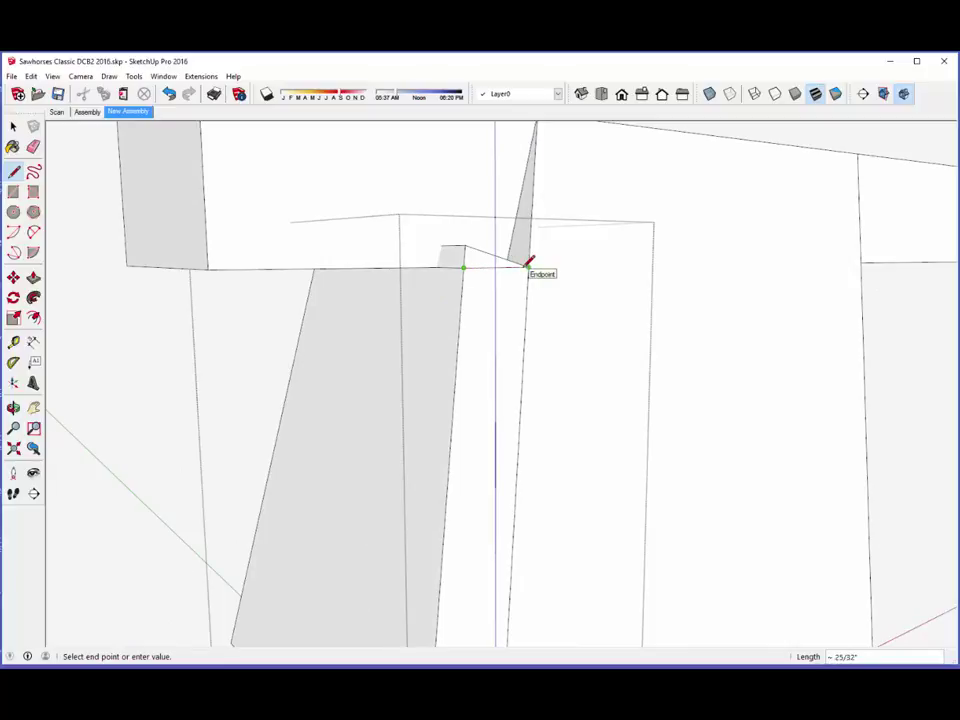
click(529, 261)
middle_drag(342, 337, 816, 342)
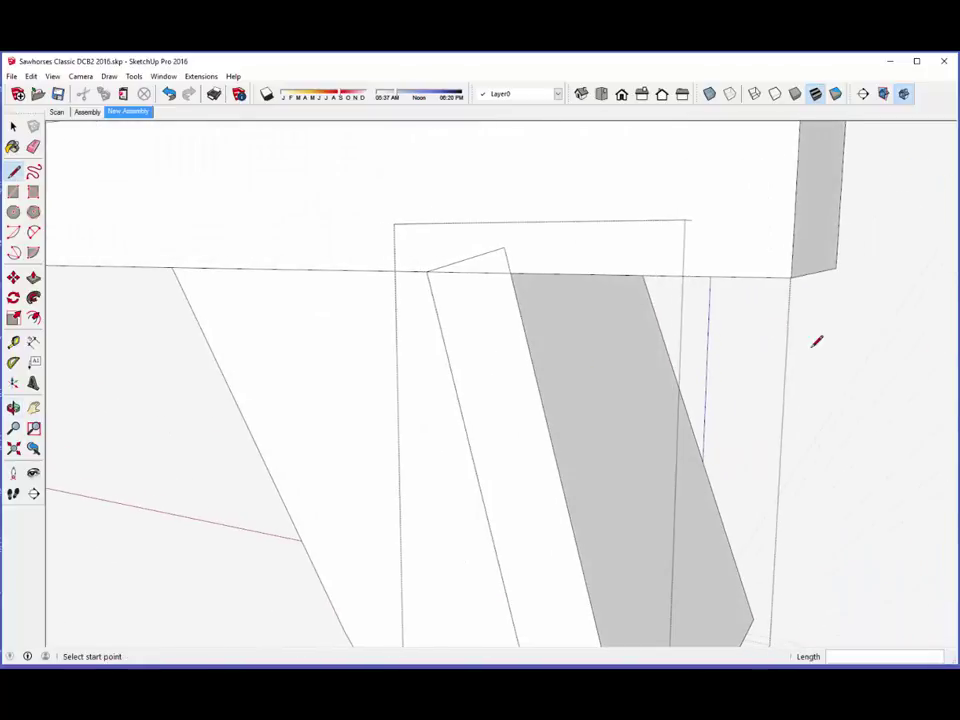
click(511, 272)
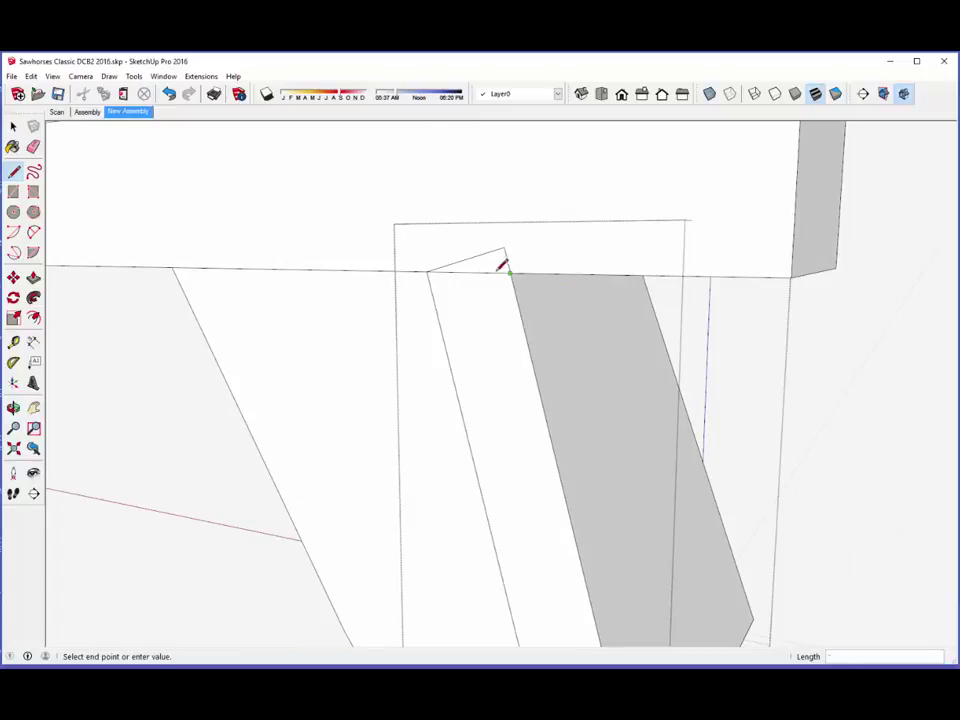
click(428, 271)
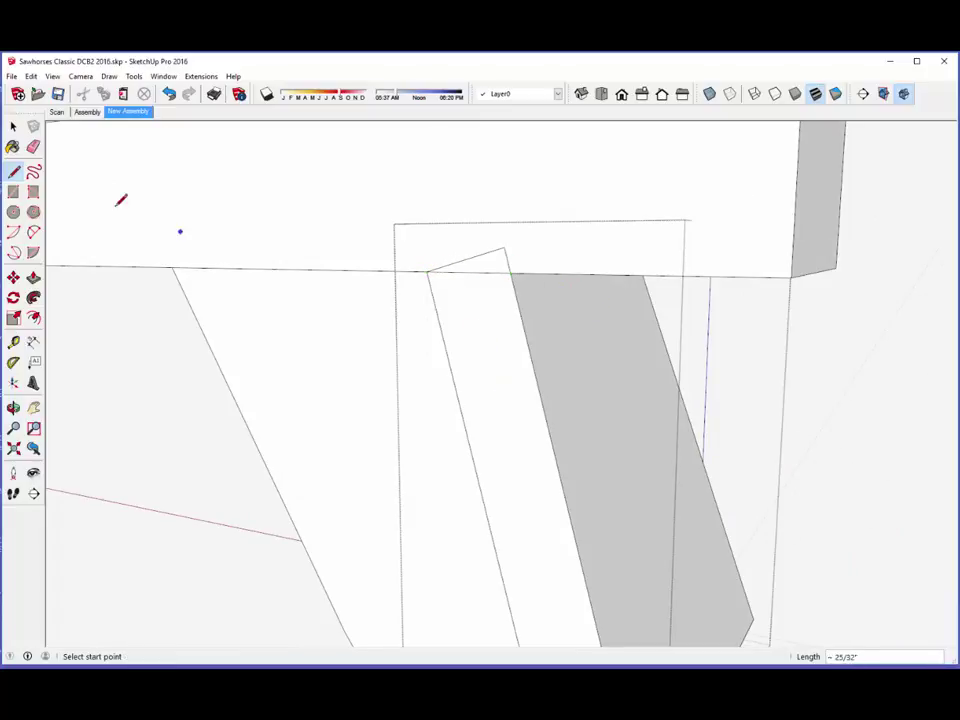
Step: Erase the leftover notch above the rail line and close the Brace component
click(33, 146)
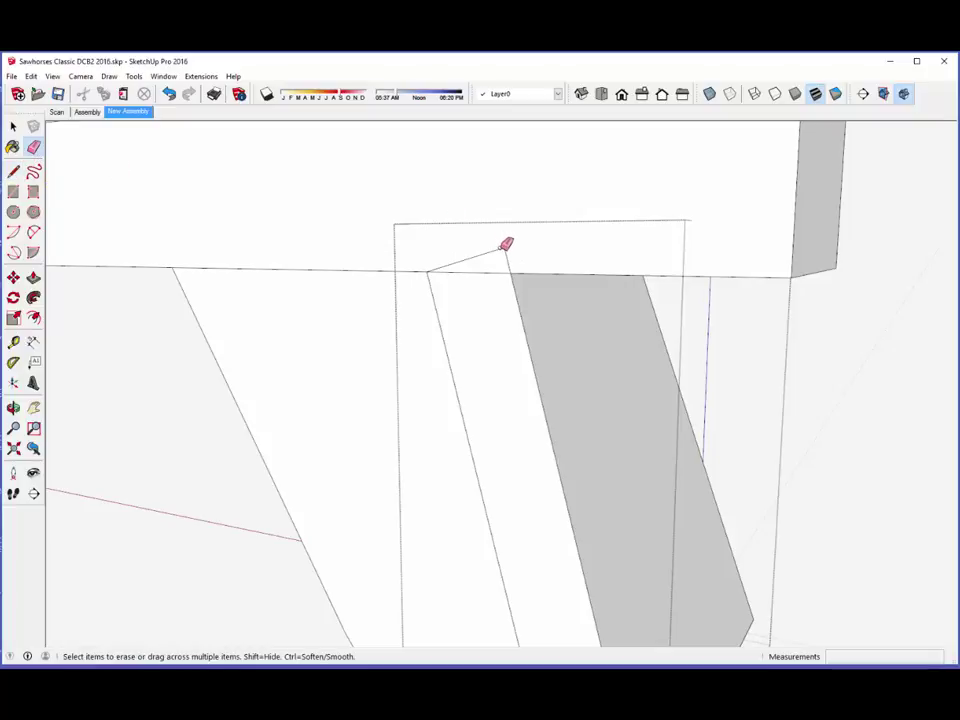
mouse_move(566, 294)
middle_down()
mouse_move(520, 317)
mouse_move(563, 338)
mouse_move(301, 292)
mouse_move(509, 351)
mouse_move(544, 347)
mouse_move(440, 399)
mouse_move(489, 336)
middle_up()
scroll(553, 345, up, 5)
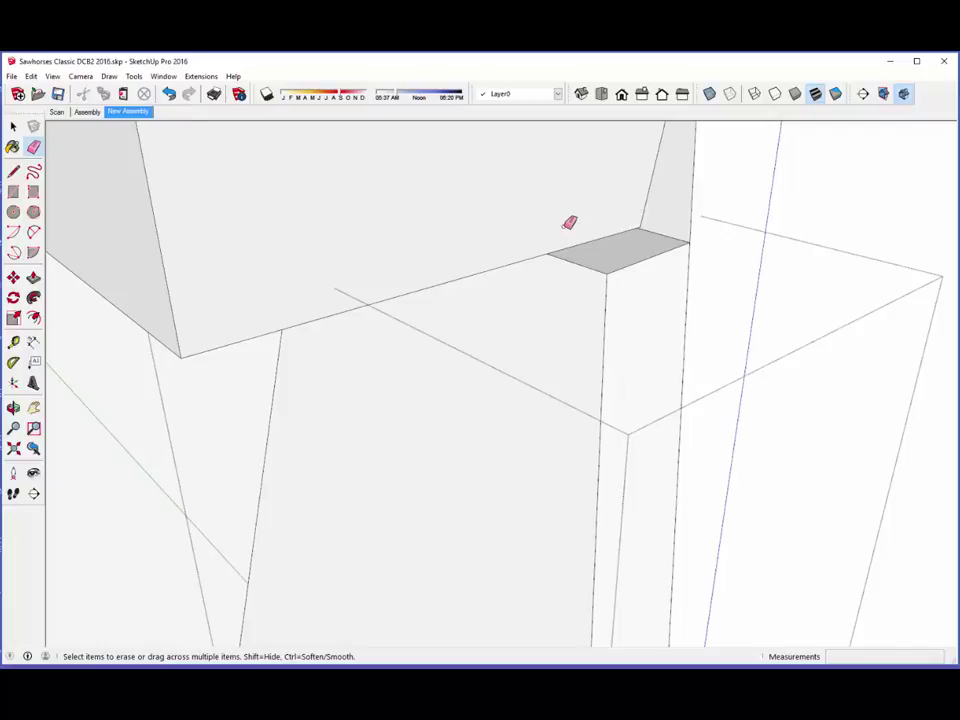
scroll(570, 221, down, 2)
mouse_move(531, 341)
middle_down()
mouse_move(484, 223)
mouse_move(445, 217)
middle_up()
right_click(199, 268)
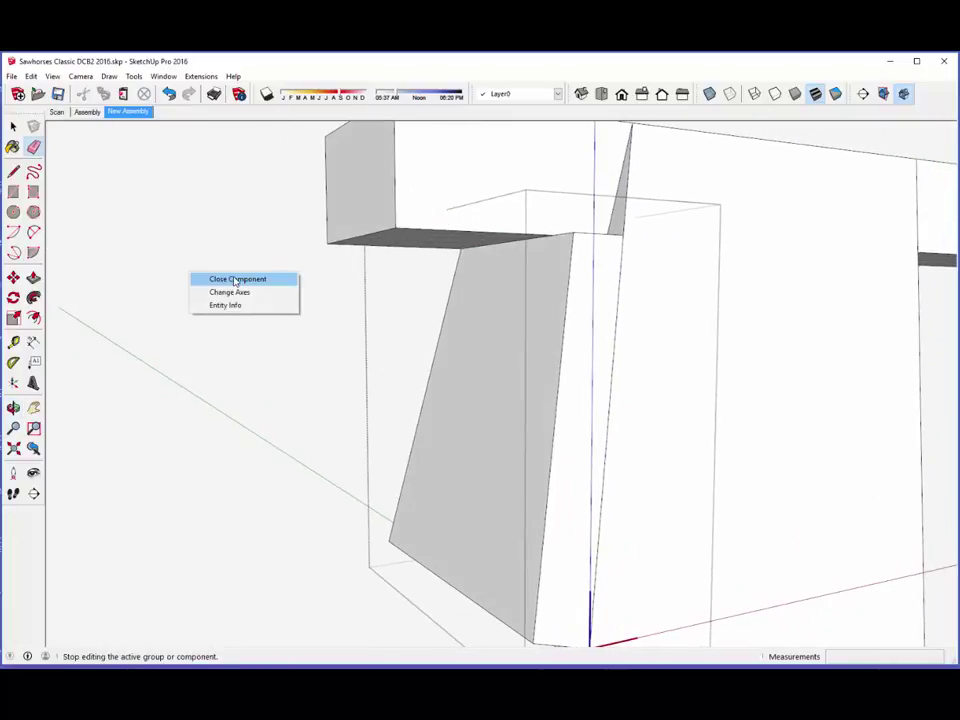
click(283, 279)
scroll(442, 460, down, 3)
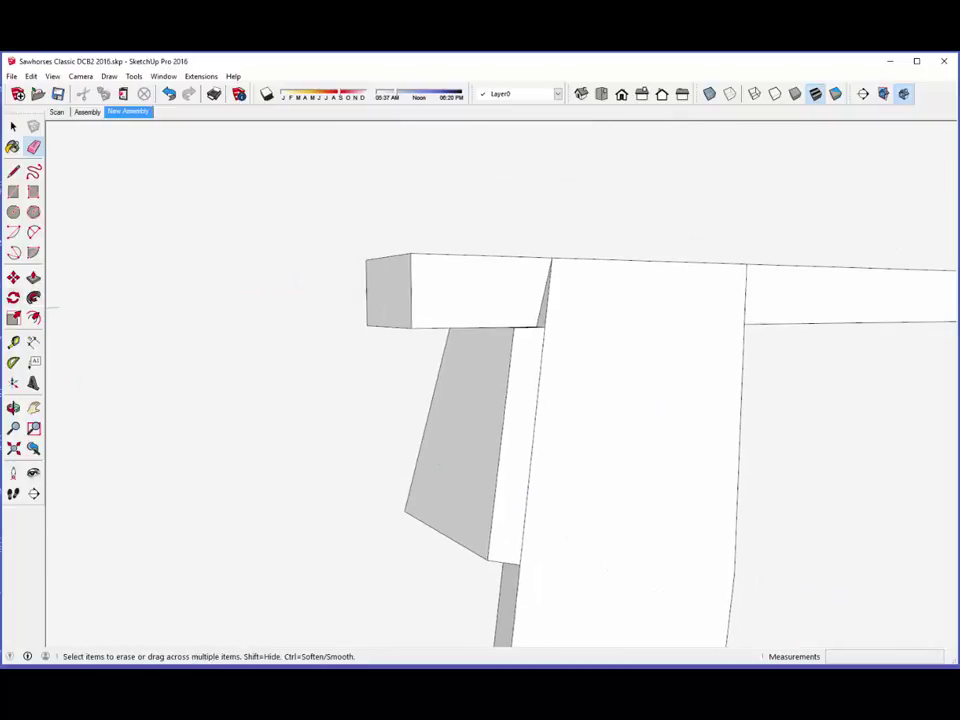
Step: Copy the brace with Move and Ctrl along the rail toward the second leg
click(13, 277)
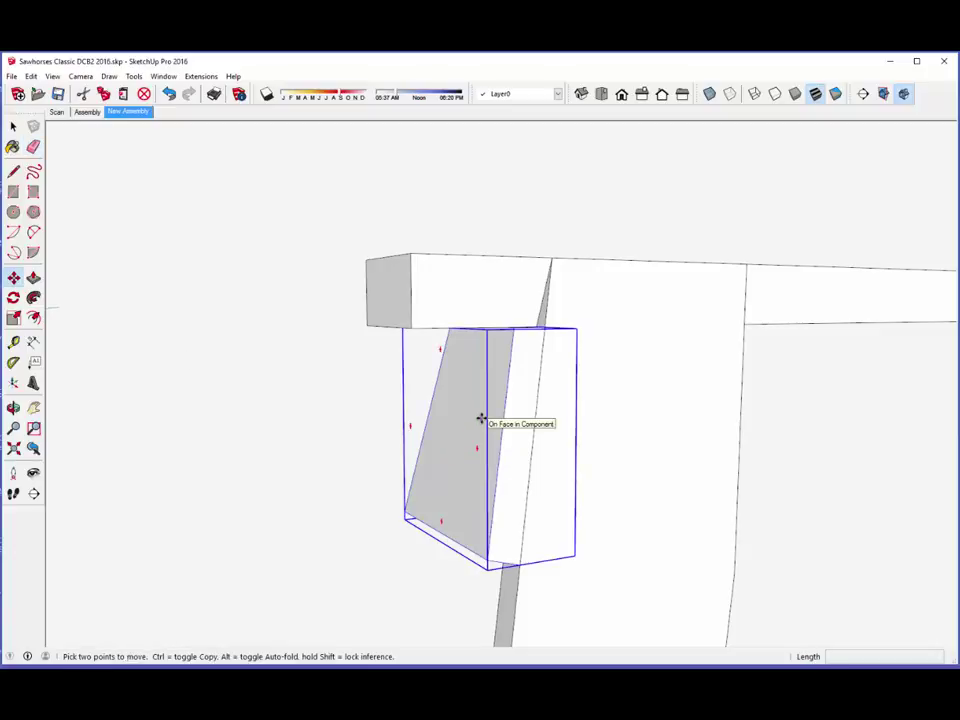
click(481, 418)
key(ctrl)
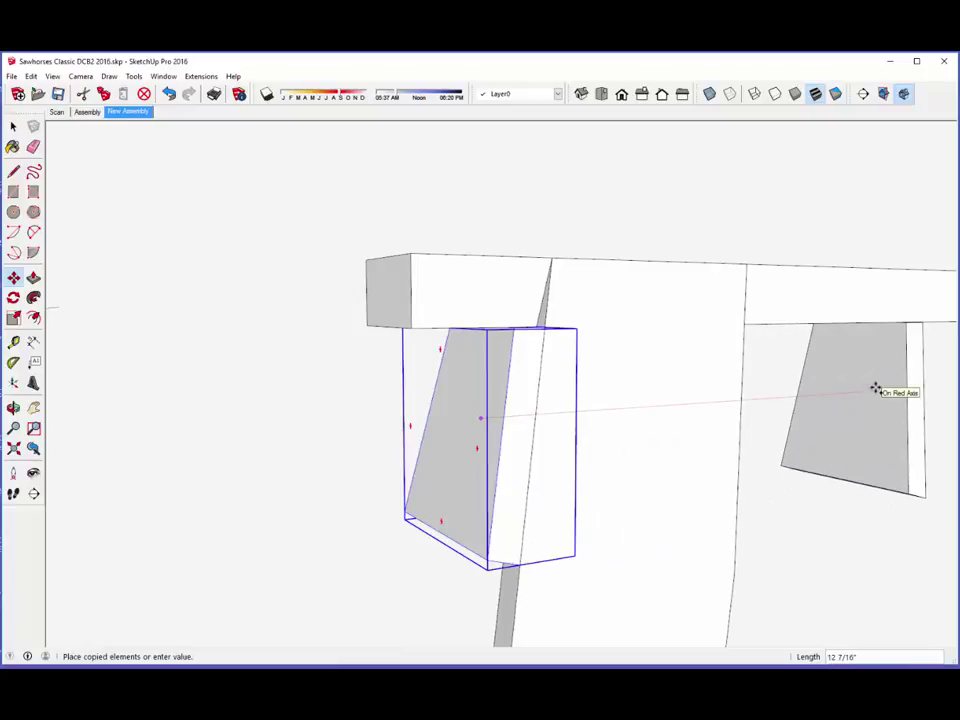
click(875, 388)
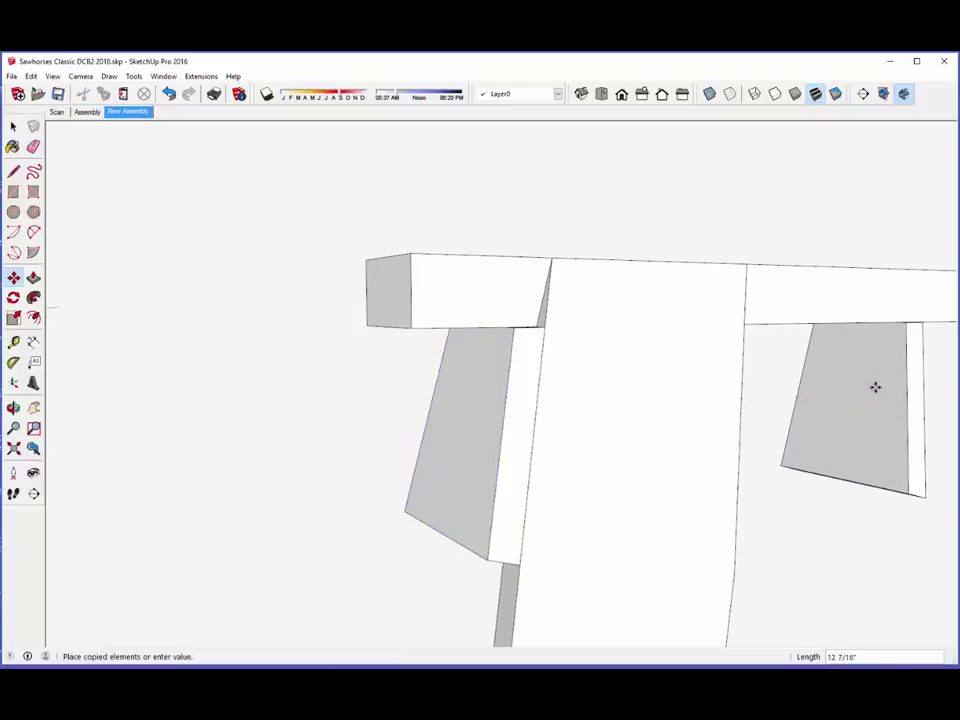
middle_drag(872, 383, 796, 398)
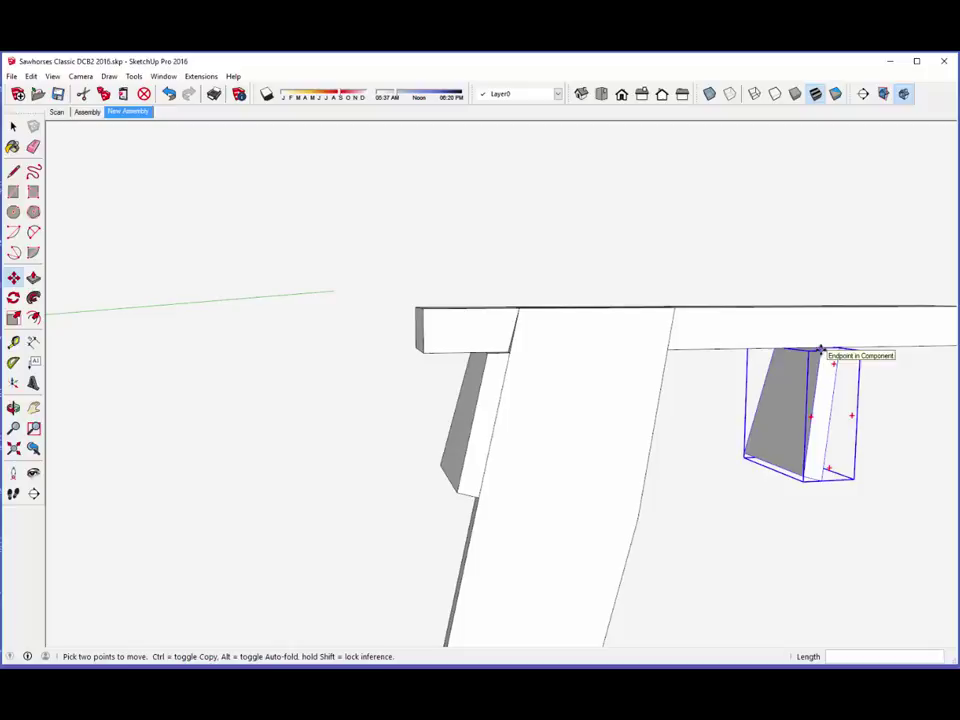
Step: Slide the brace copy snug against the second leg's inner face and deselect it
click(820, 350)
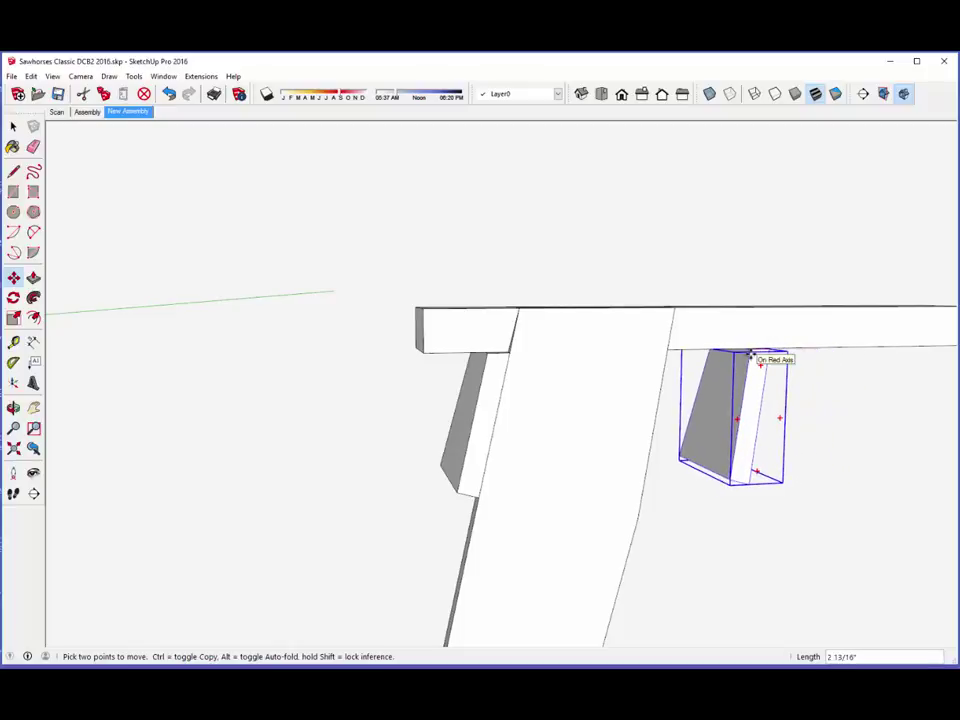
scroll(750, 355, up, 5)
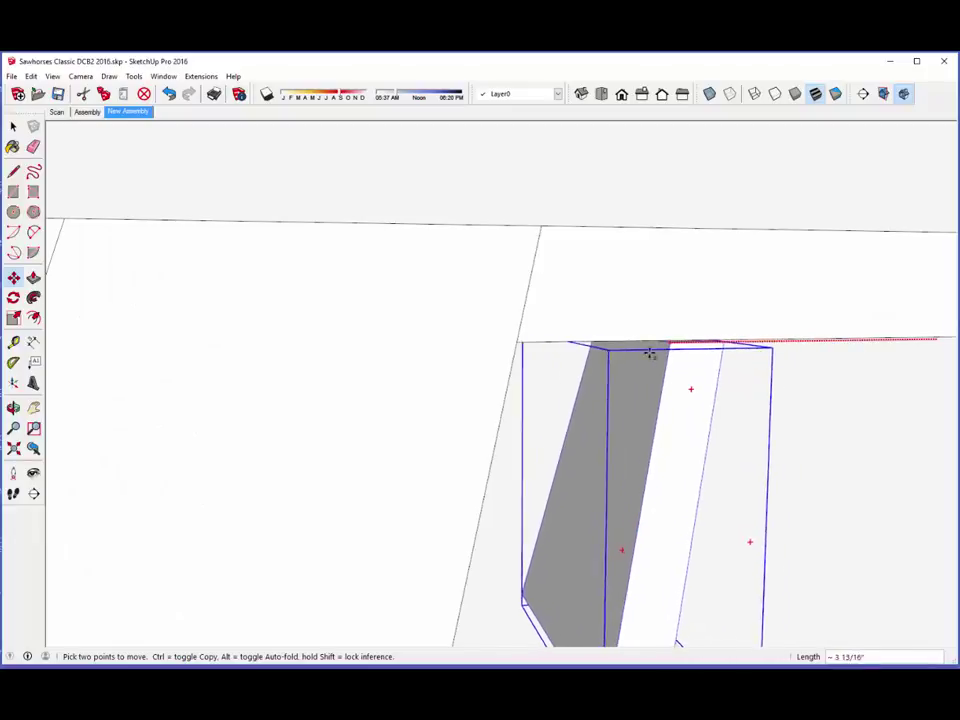
click(519, 342)
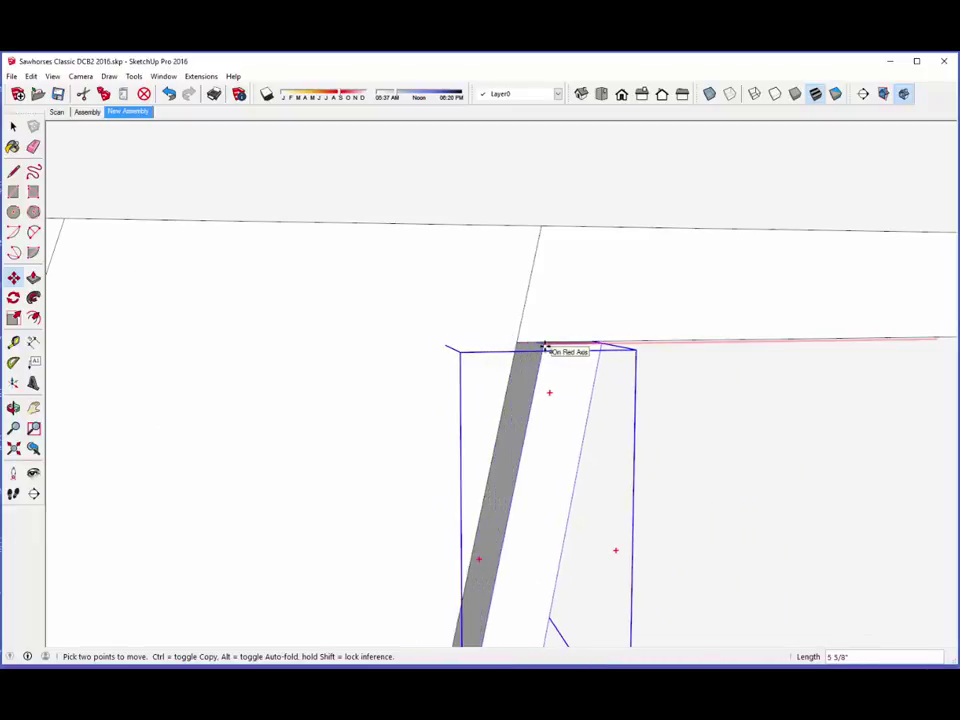
middle_drag(544, 343, 340, 358)
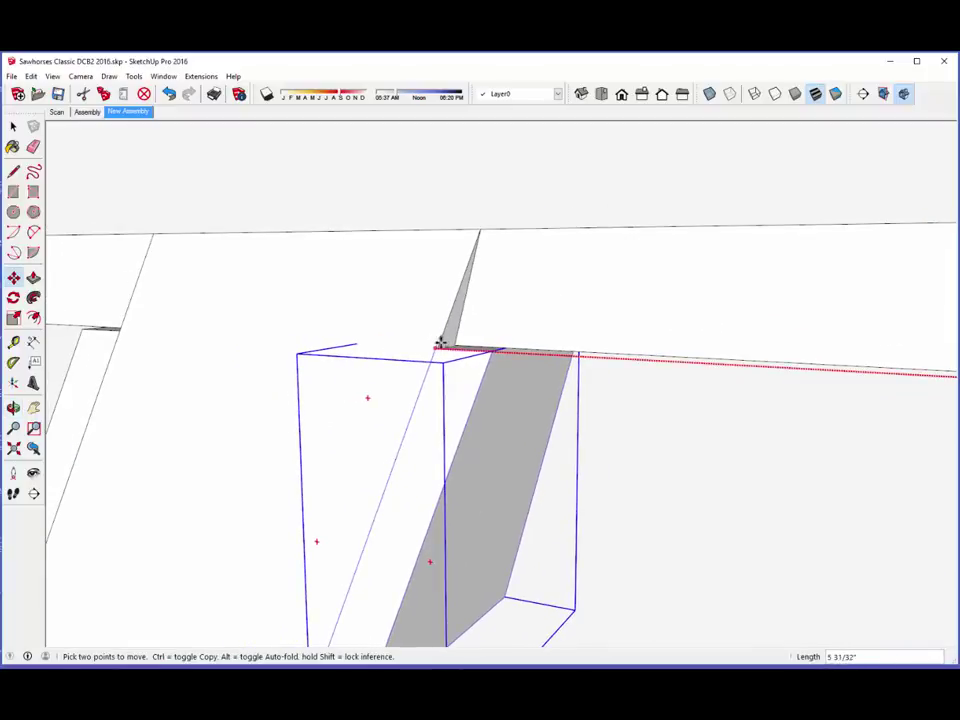
click(454, 358)
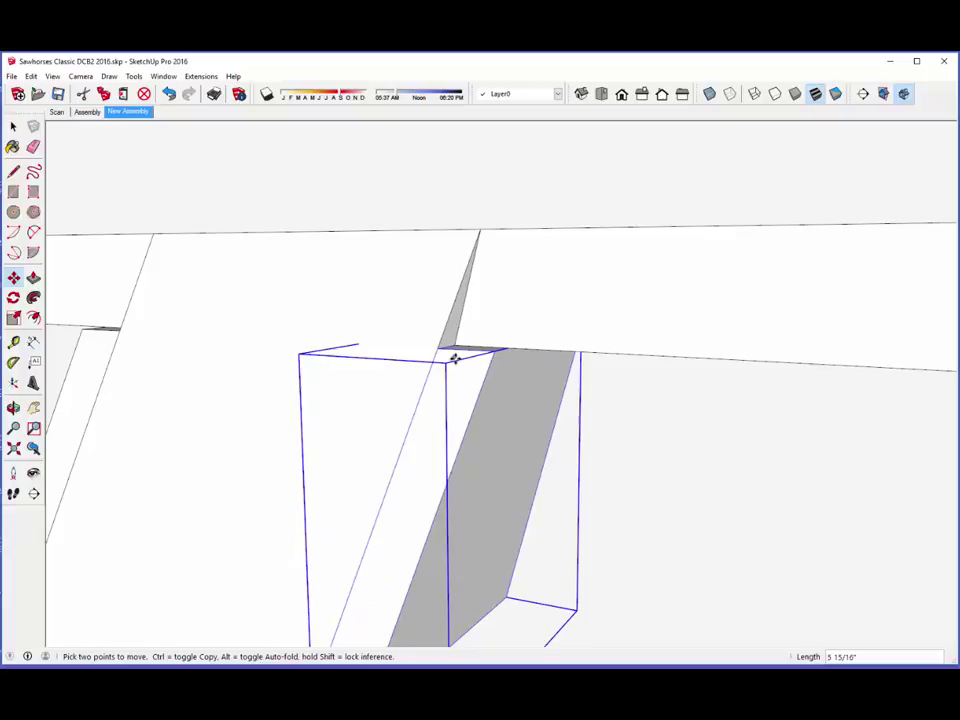
scroll(454, 358, down, 5)
key(ctrl+t)
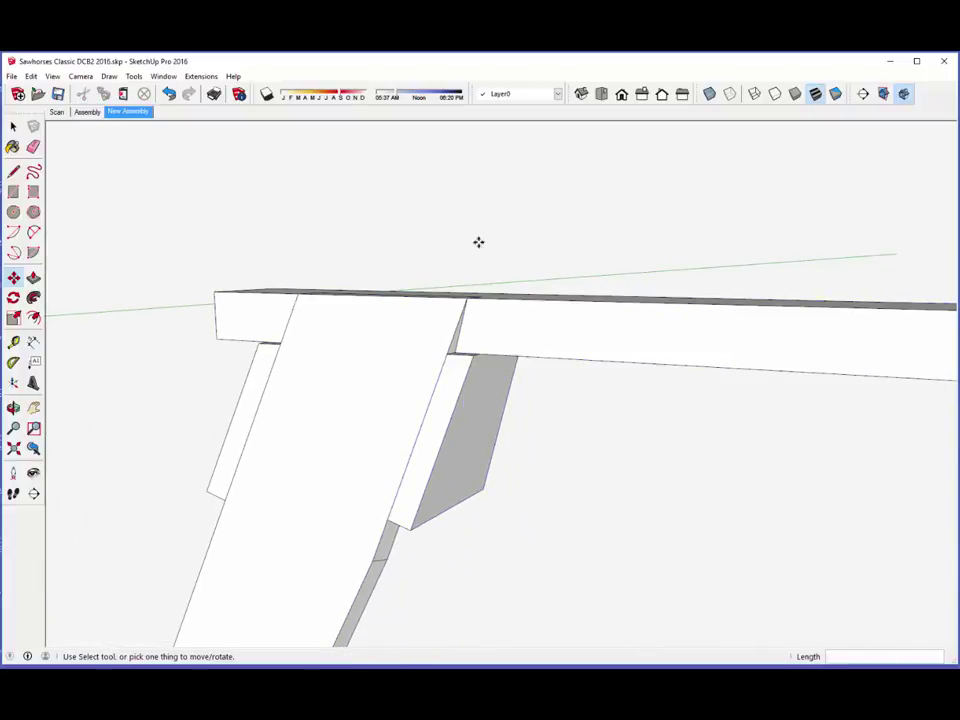
key(space)
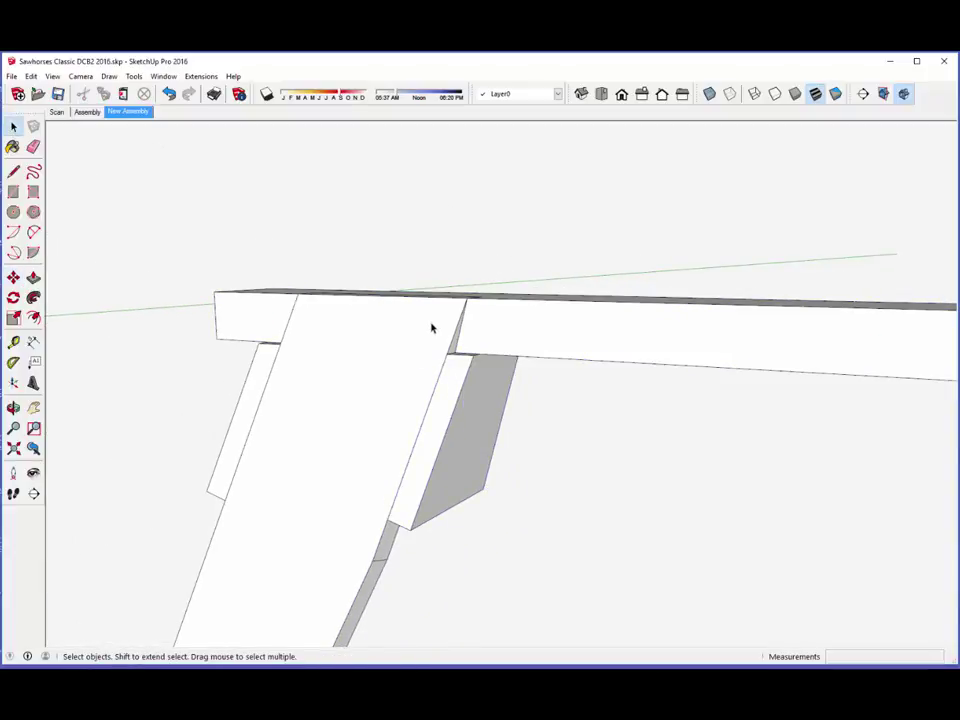
scroll(435, 316, down, 1)
scroll(435, 316, down, 4)
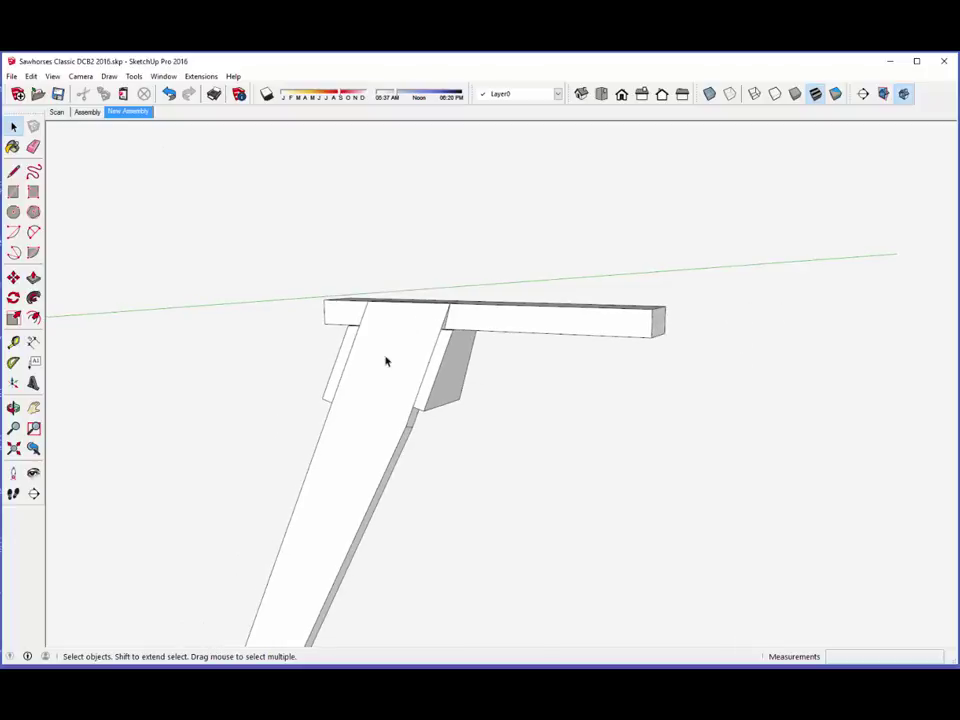
key(o)
drag(370, 372, 784, 414)
key(space)
scroll(538, 306, down, 3)
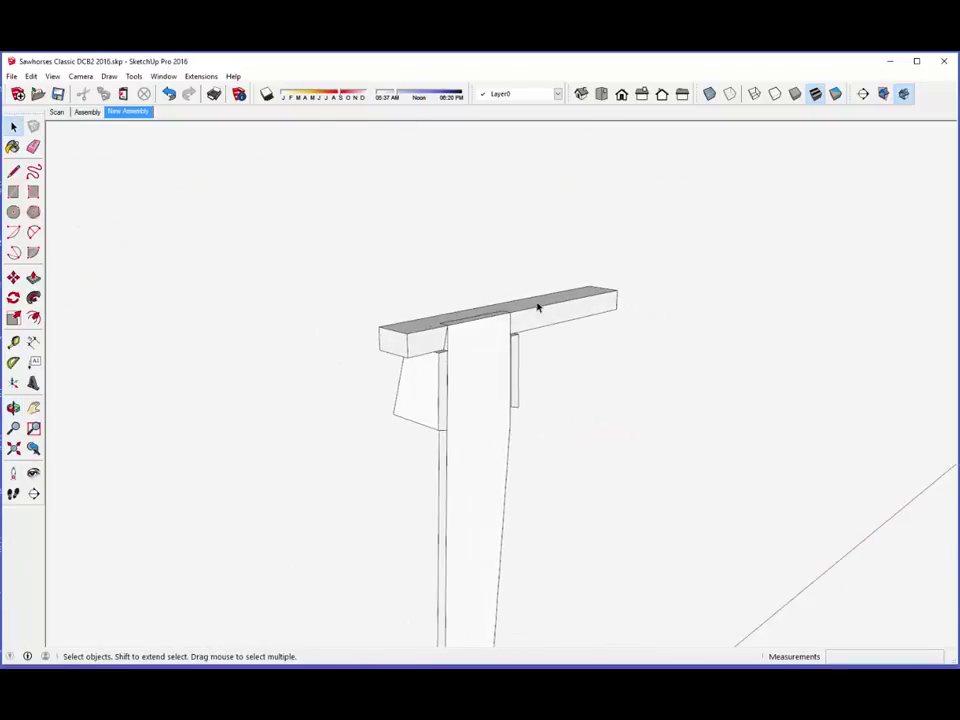
scroll(530, 320, down, 1)
key(o)
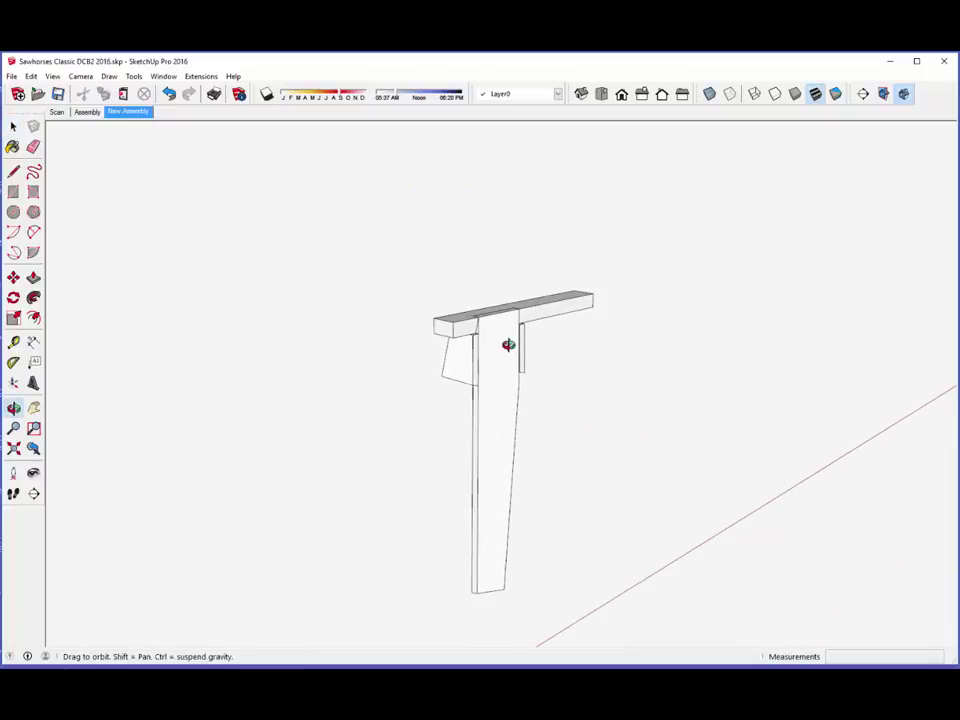
drag(510, 343, 498, 321)
key(space)
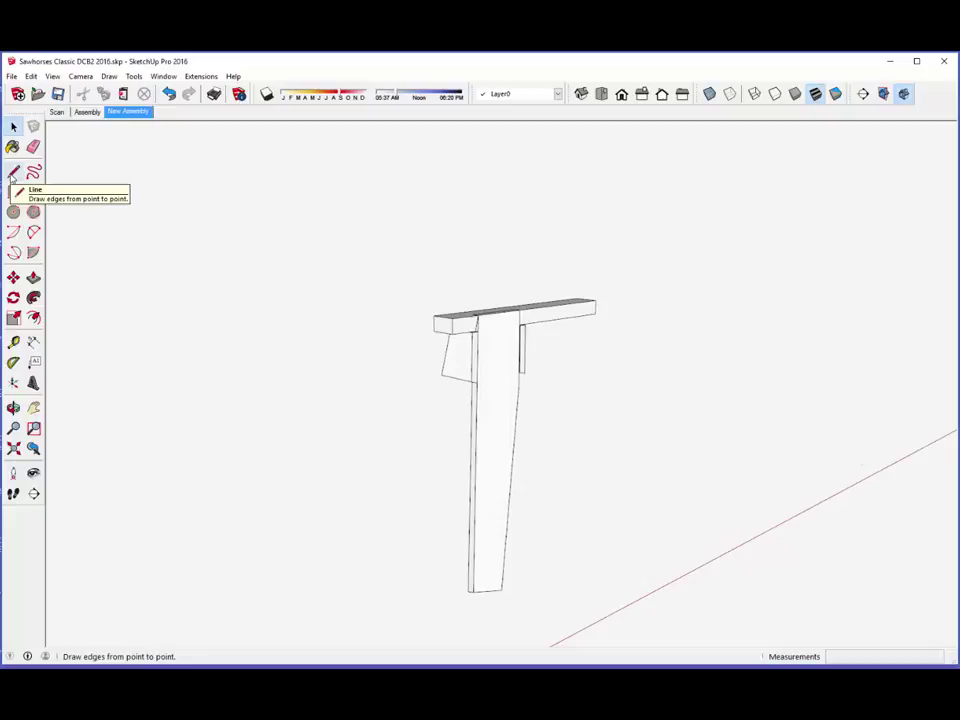
Step: Measure 24" down the blue axis from the top rail's midpoint to set a floor guide
click(13, 342)
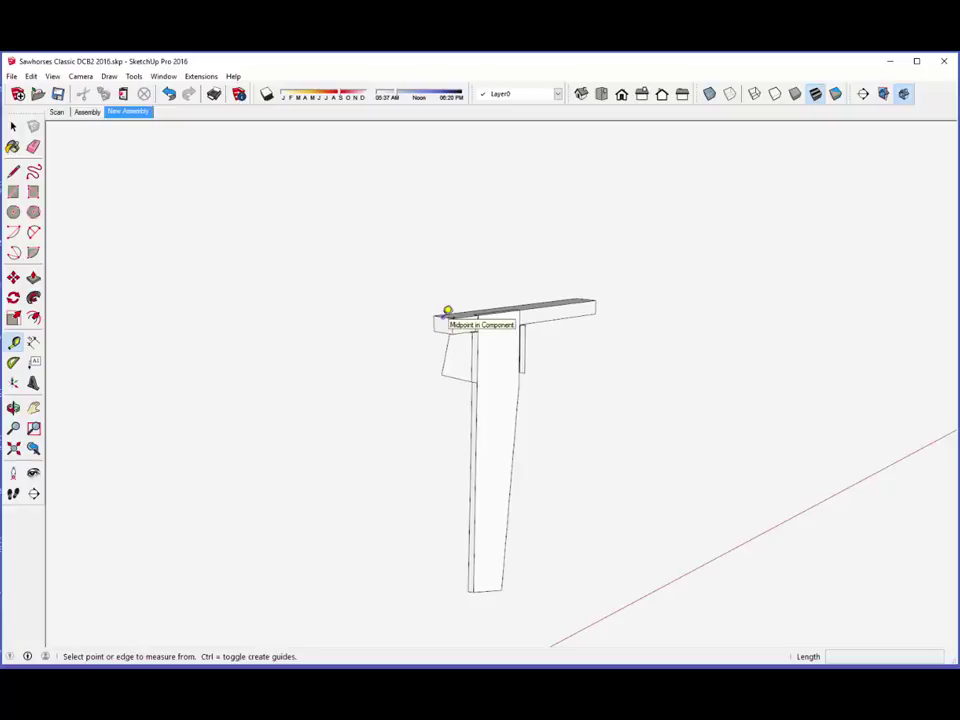
click(448, 311)
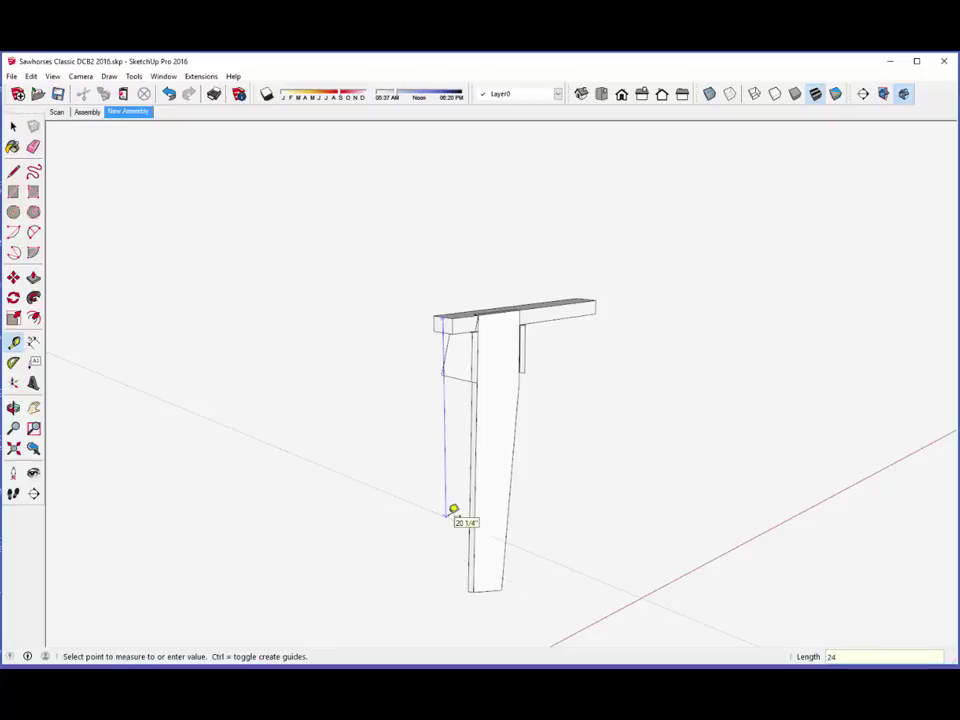
key(Escape)
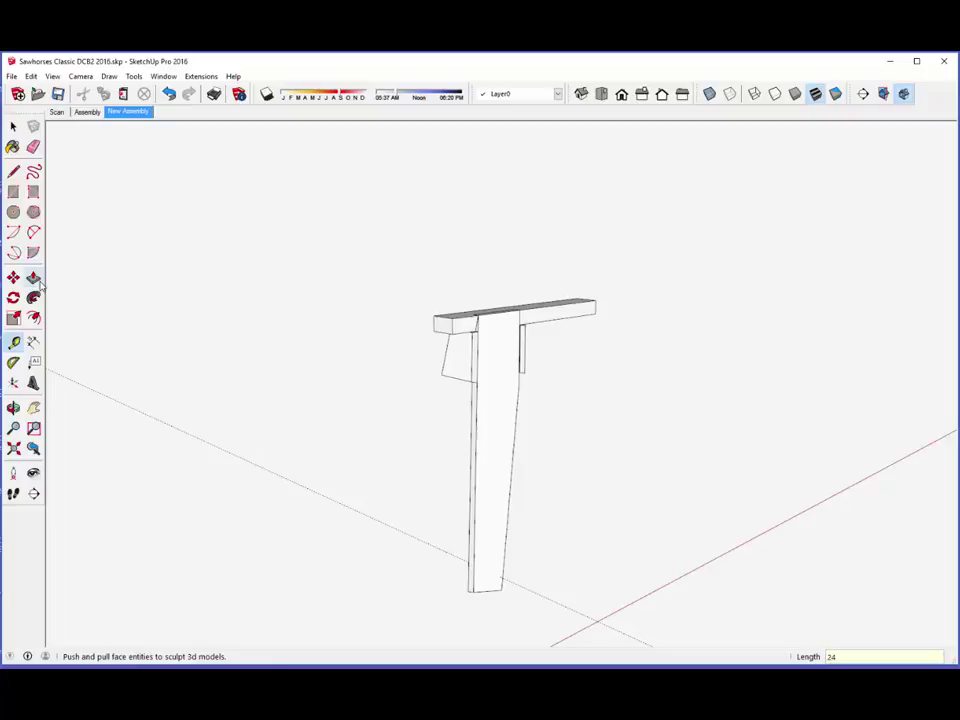
click(13, 191)
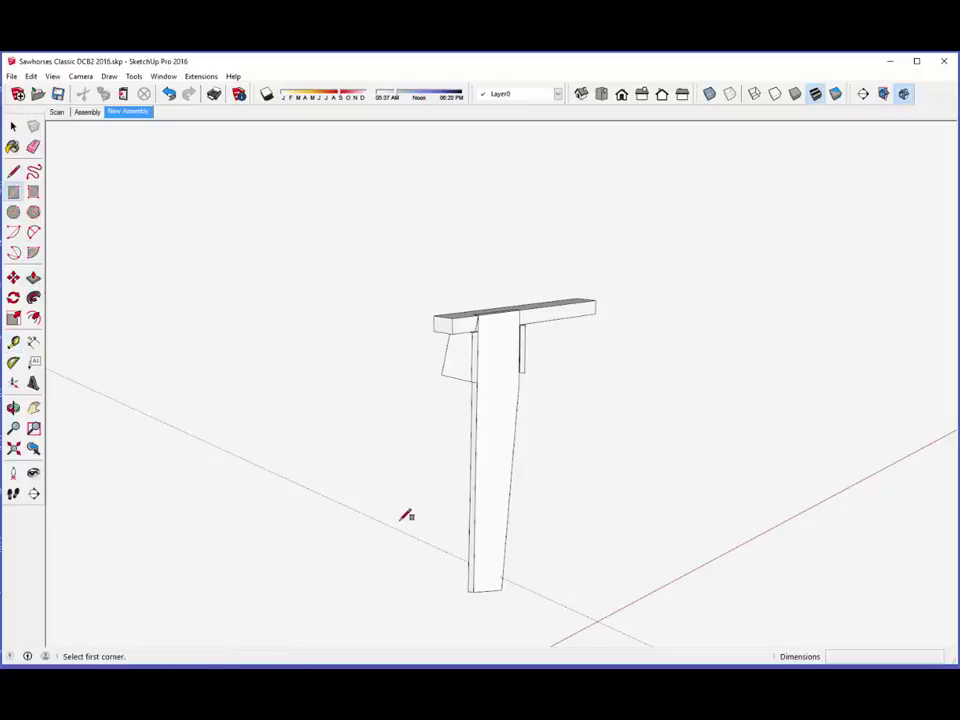
Step: Draw a flat floor rectangle on the guide line beneath the leg's foot
click(447, 551)
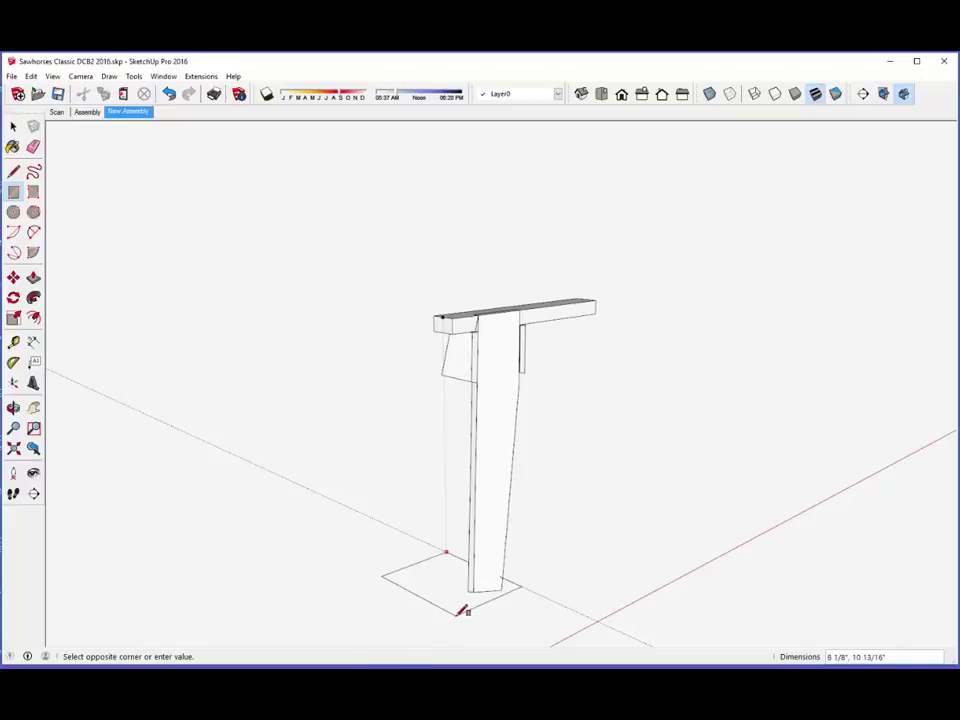
click(462, 612)
middle_drag(504, 610, 86, 580)
scroll(397, 553, up, 5)
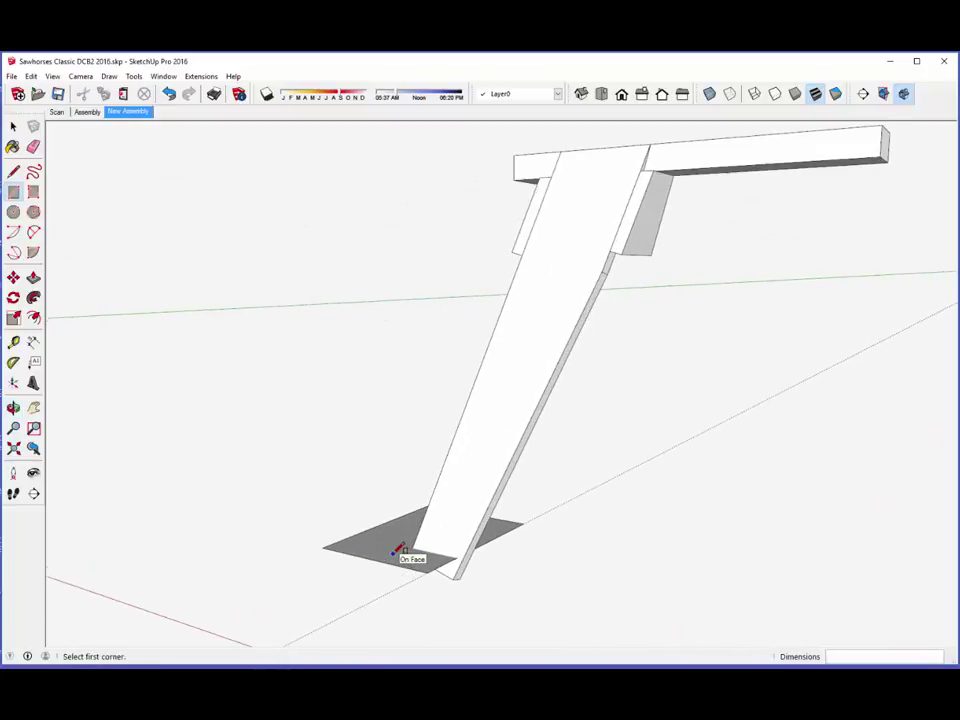
Step: Move the floor rectangle's bottom edge outward so it extends past the leg
click(13, 126)
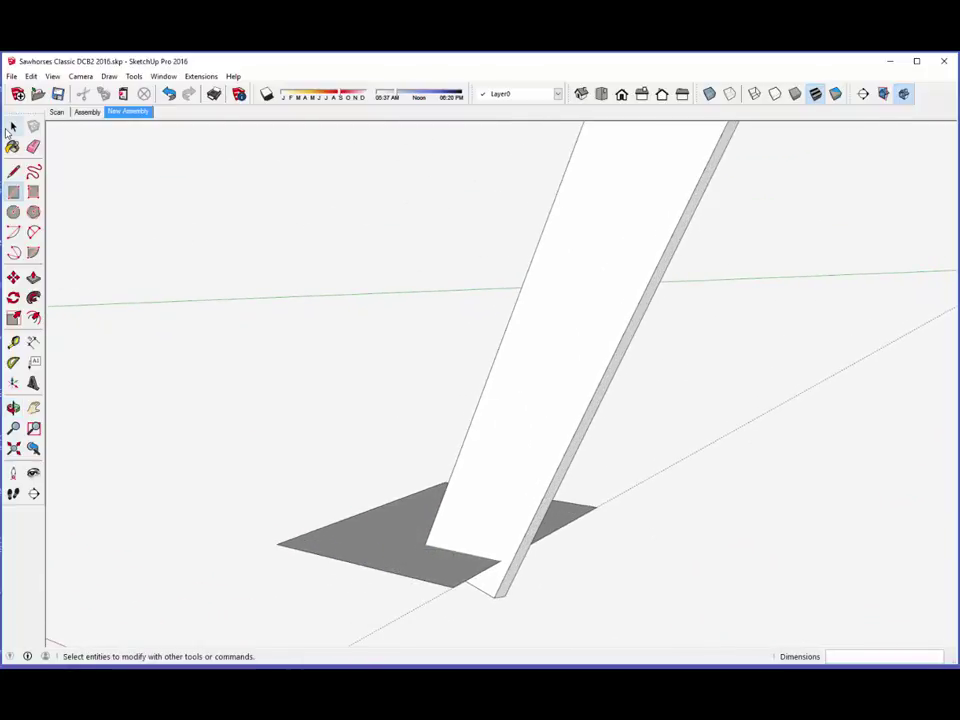
click(466, 584)
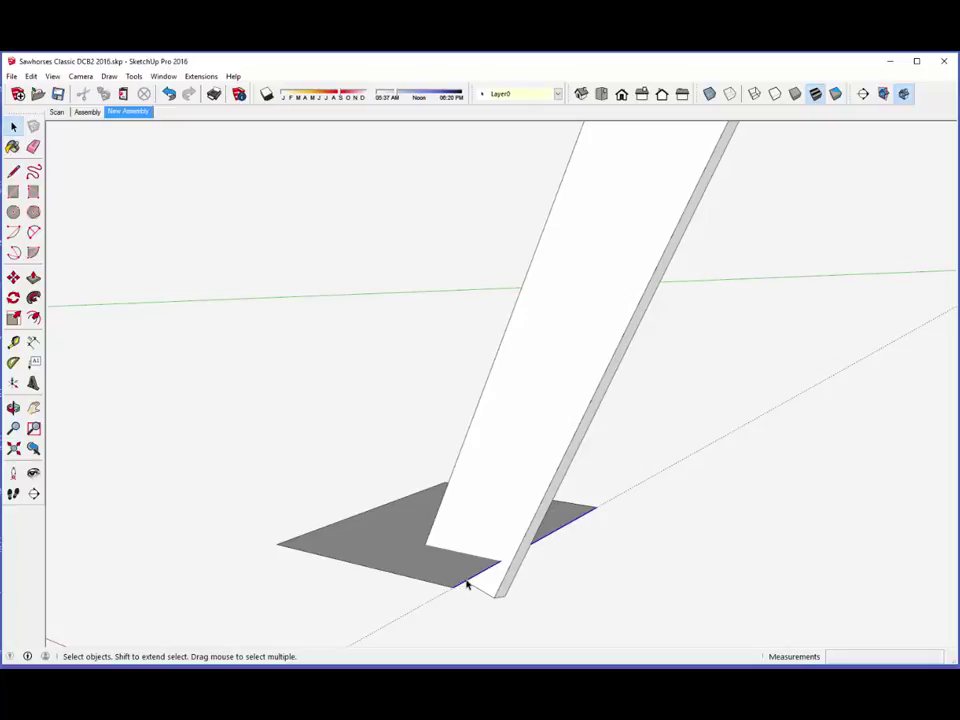
click(13, 277)
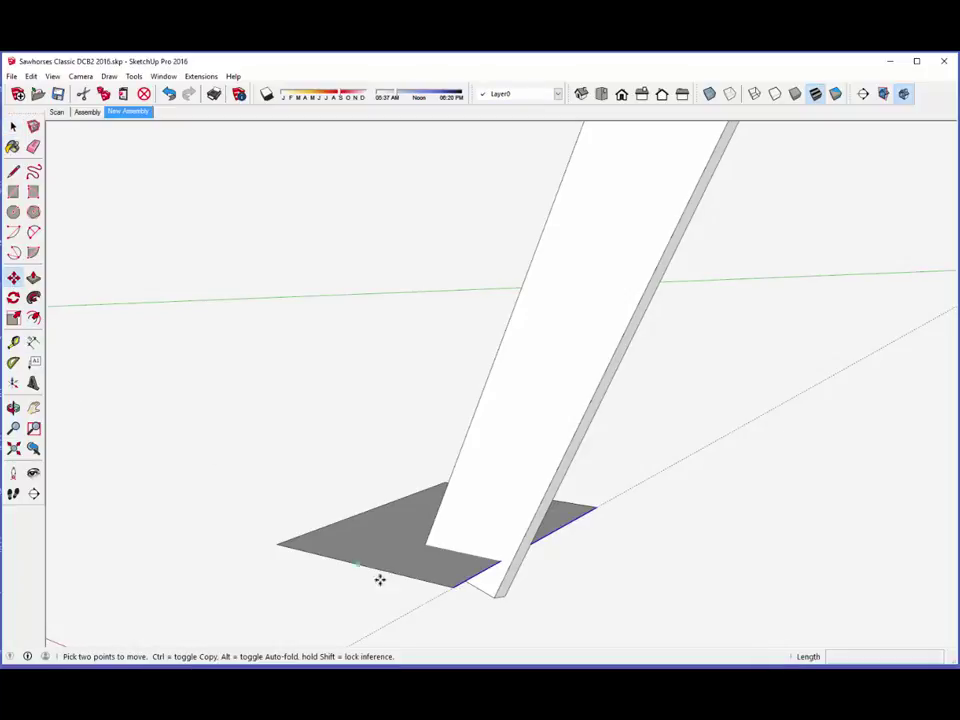
click(451, 590)
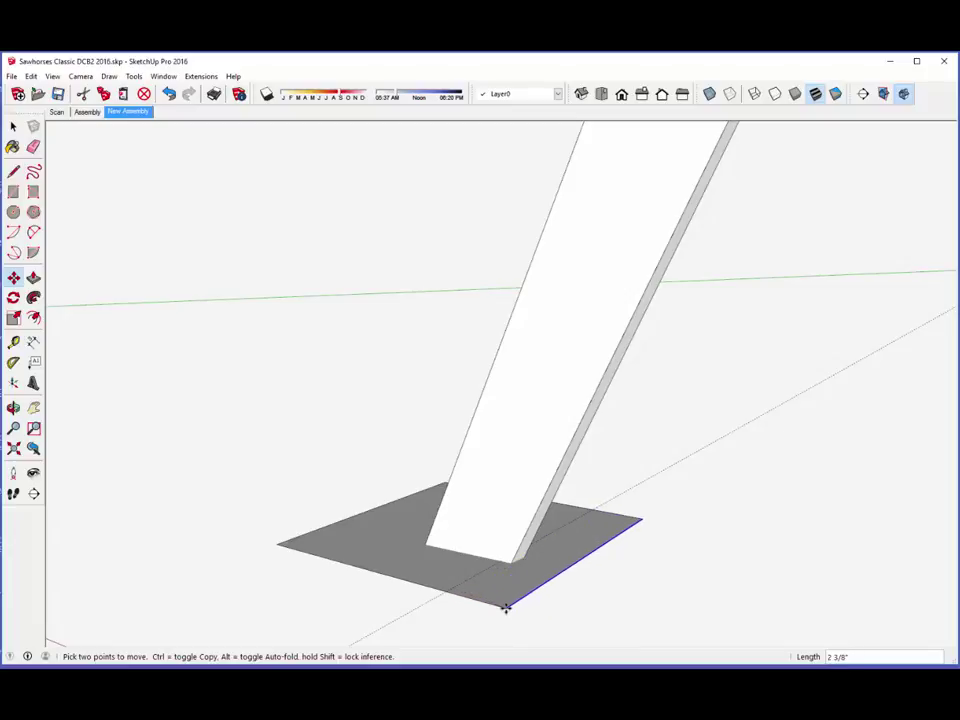
scroll(479, 508, down, 6)
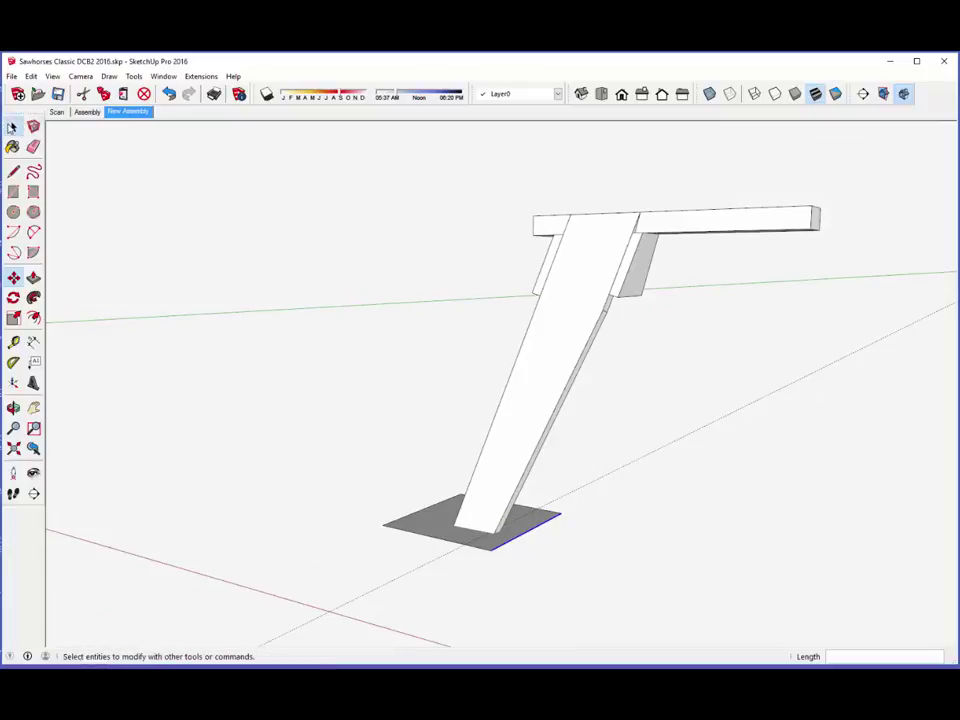
click(13, 126)
Step: Inside the Leg component, intersect the leg's faces with the model to cut the foot
double_click(510, 436)
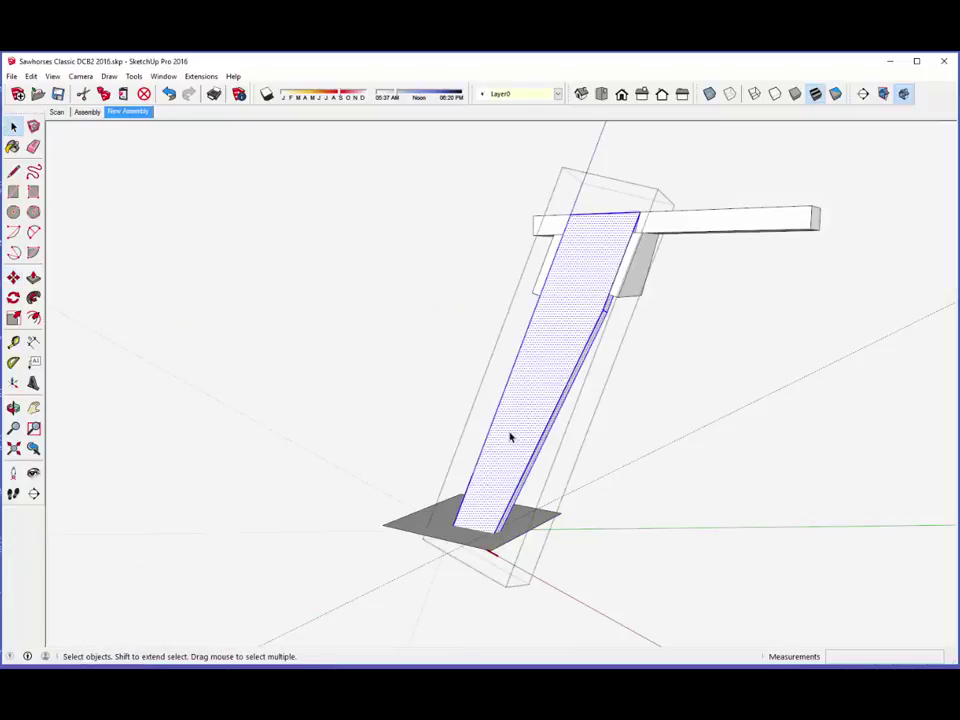
right_click(506, 502)
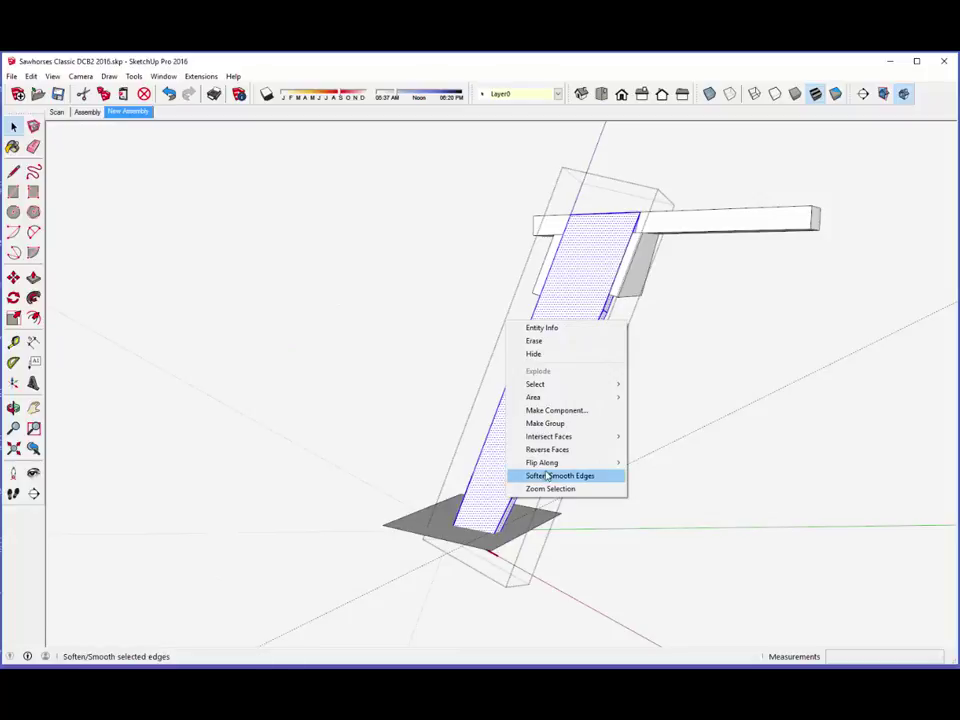
mouse_move(573, 443)
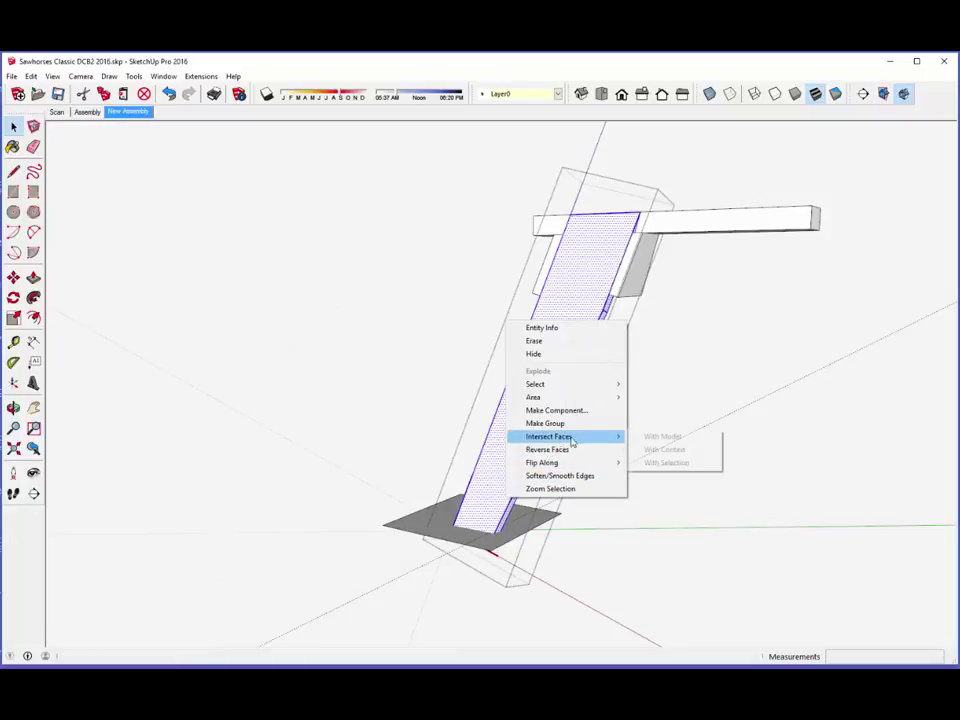
click(647, 437)
middle_drag(518, 519, 512, 533)
scroll(512, 533, up, 3)
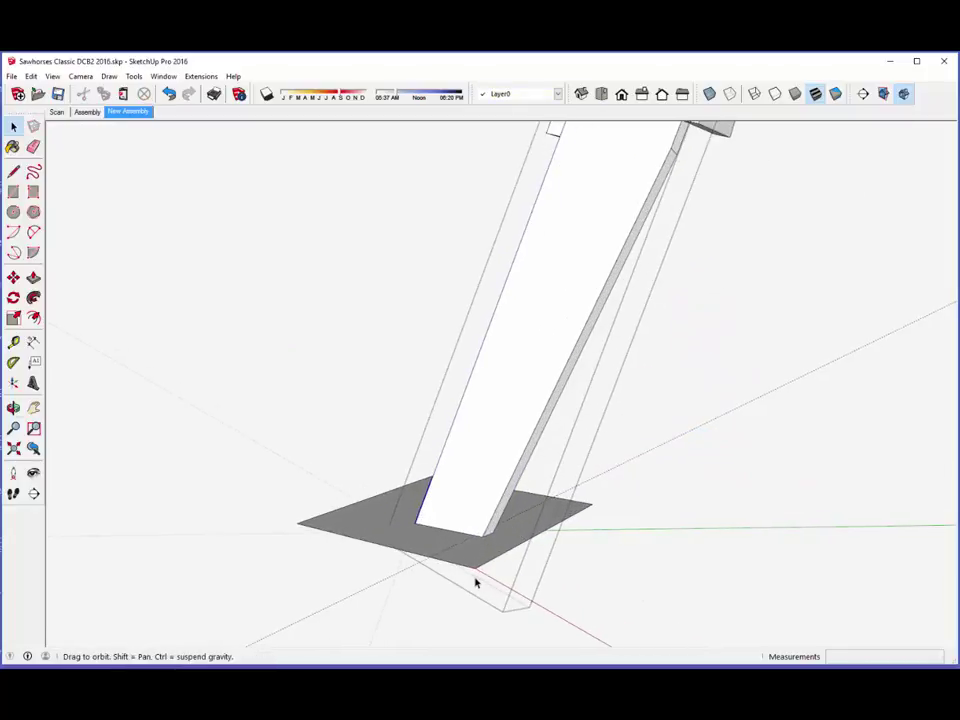
mouse_move(476, 579)
middle_down()
mouse_move(514, 455)
mouse_move(403, 441)
middle_up()
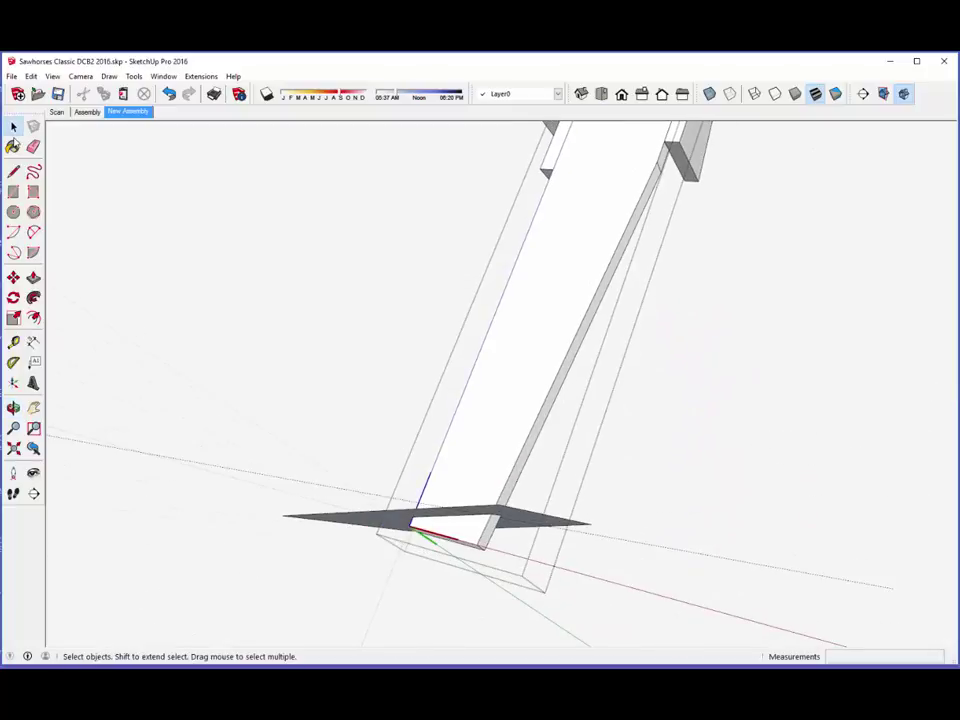
Step: Erase the leg's tip below the floor cut and close the Leg component
click(33, 146)
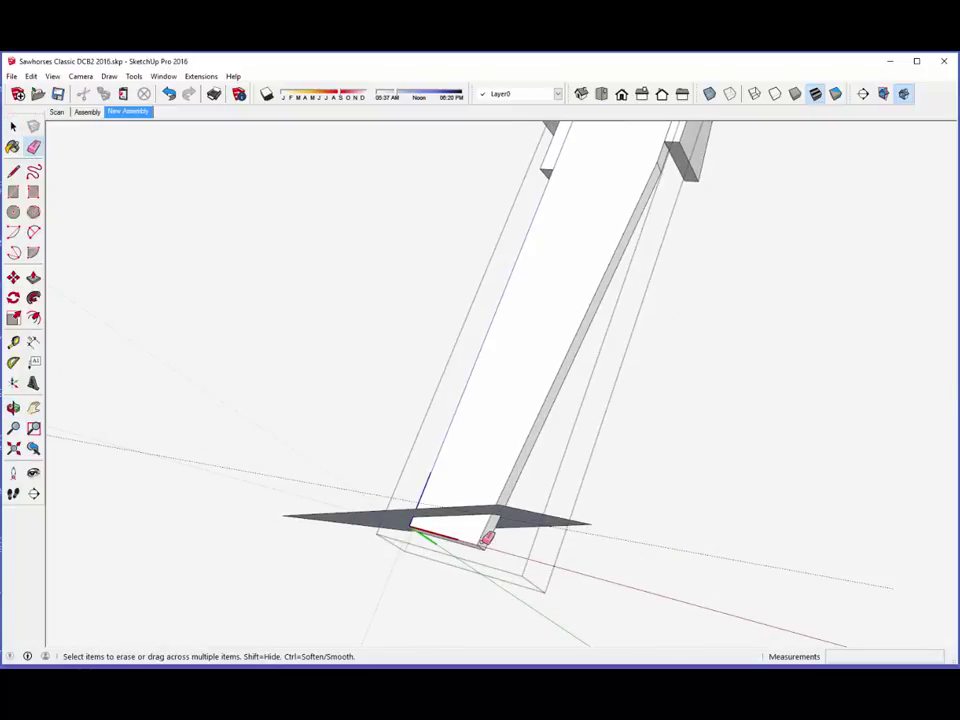
click(481, 543)
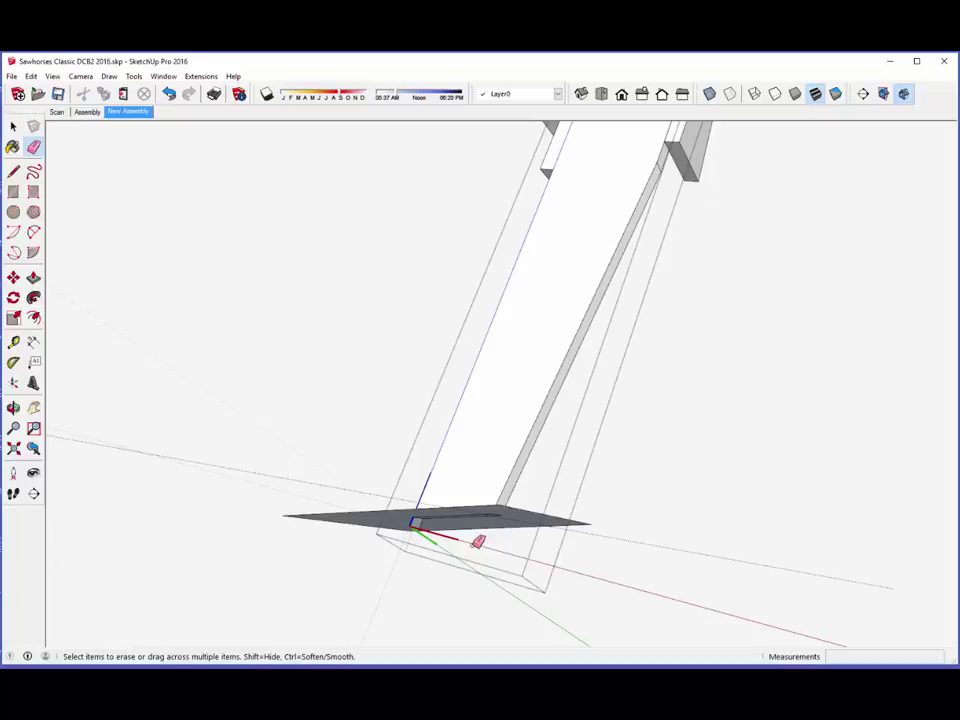
scroll(417, 522, up, 5)
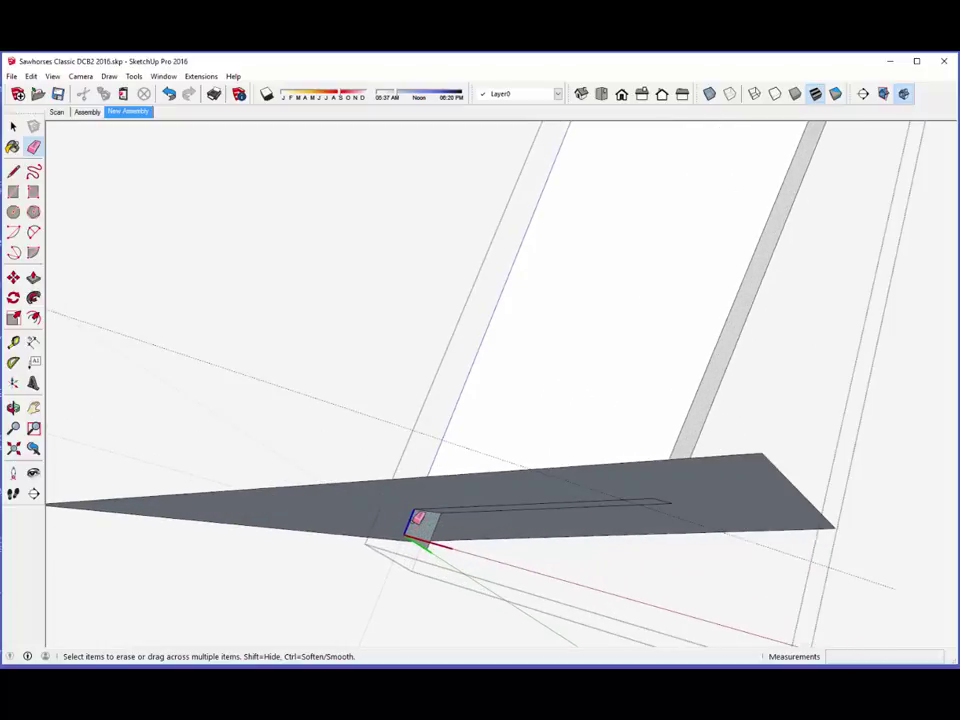
mouse_move(326, 506)
middle_down()
mouse_move(389, 533)
mouse_move(396, 525)
middle_up()
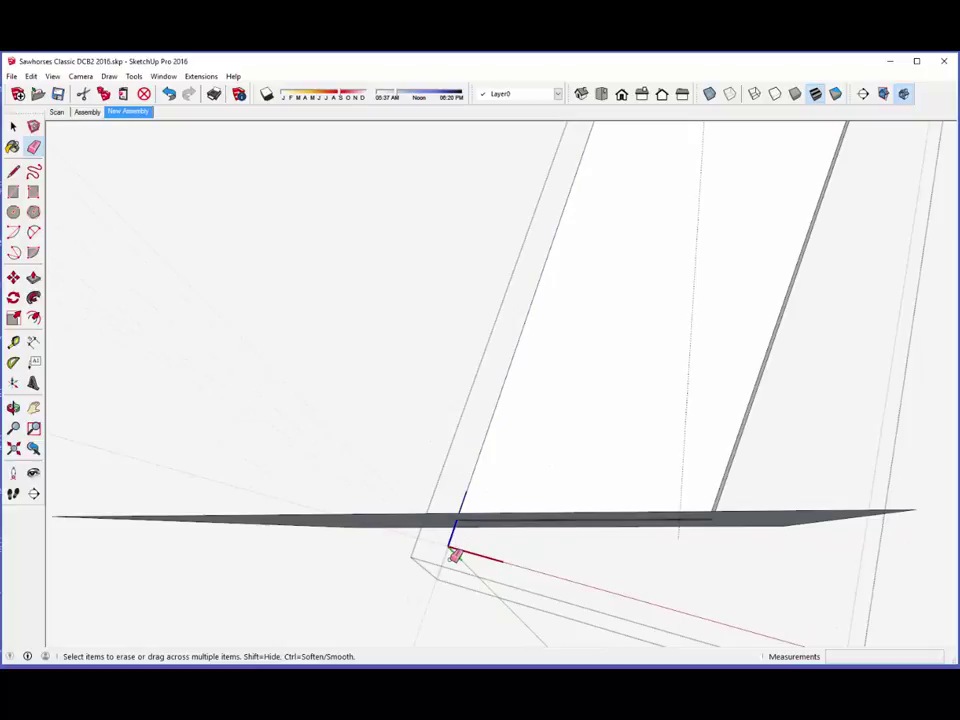
scroll(456, 536, down, 8)
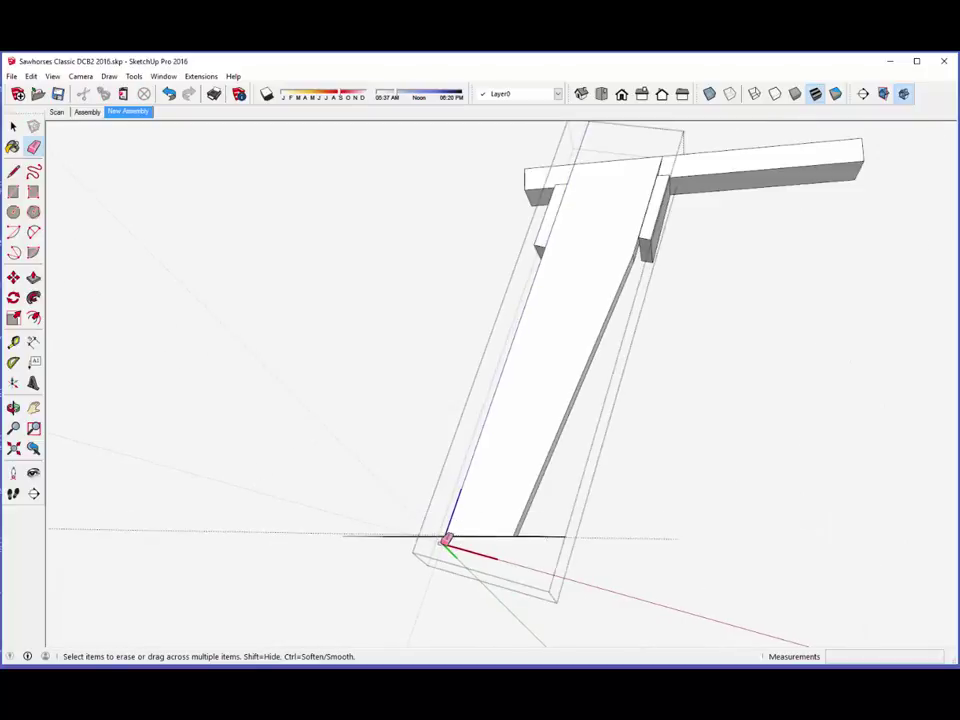
middle_drag(384, 455, 317, 561)
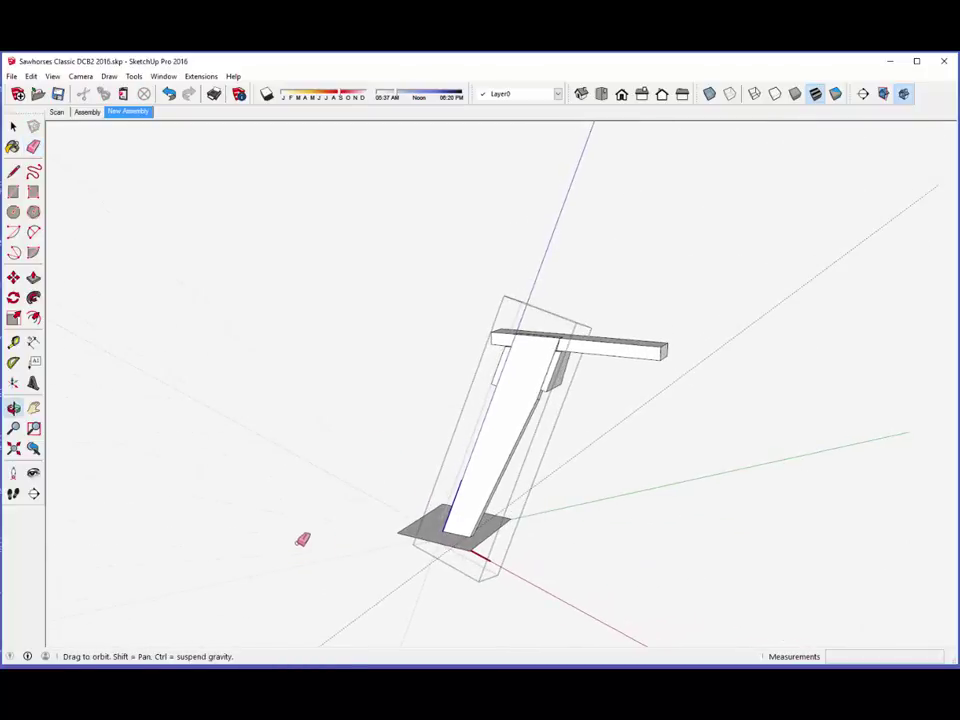
right_click(369, 368)
click(401, 378)
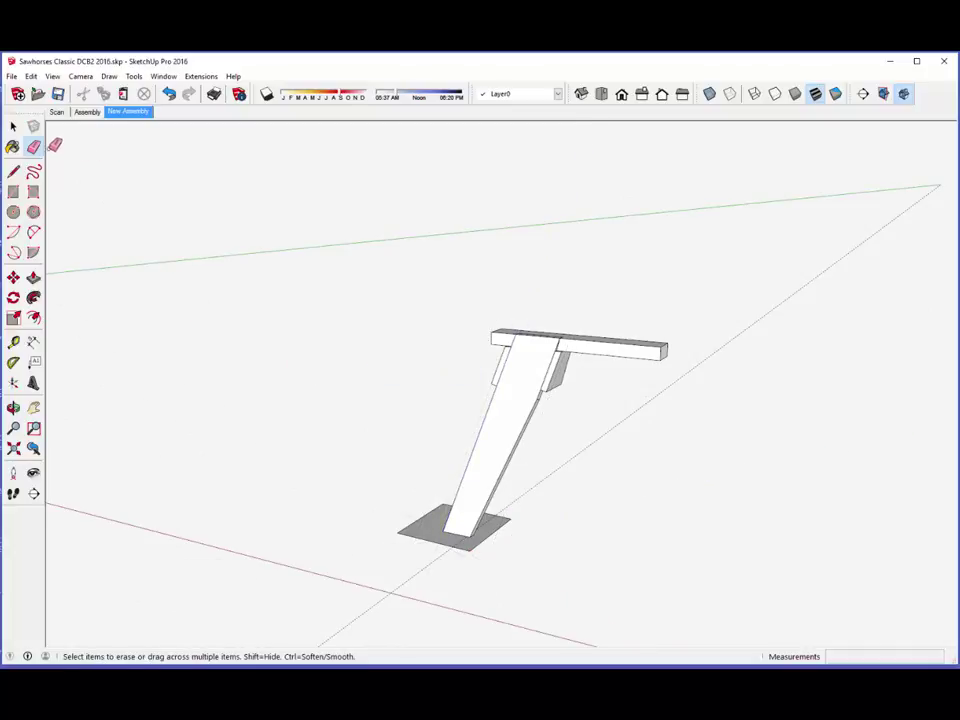
Step: Erase the grey floor rectangle and the leftover stray edges under the leg
mouse_move(404, 532)
mouse_down()
mouse_move(411, 544)
mouse_move(480, 540)
mouse_up()
drag(511, 497, 507, 548)
mouse_move(494, 462)
middle_down()
mouse_move(392, 493)
mouse_move(371, 525)
mouse_move(420, 534)
mouse_move(438, 507)
middle_up()
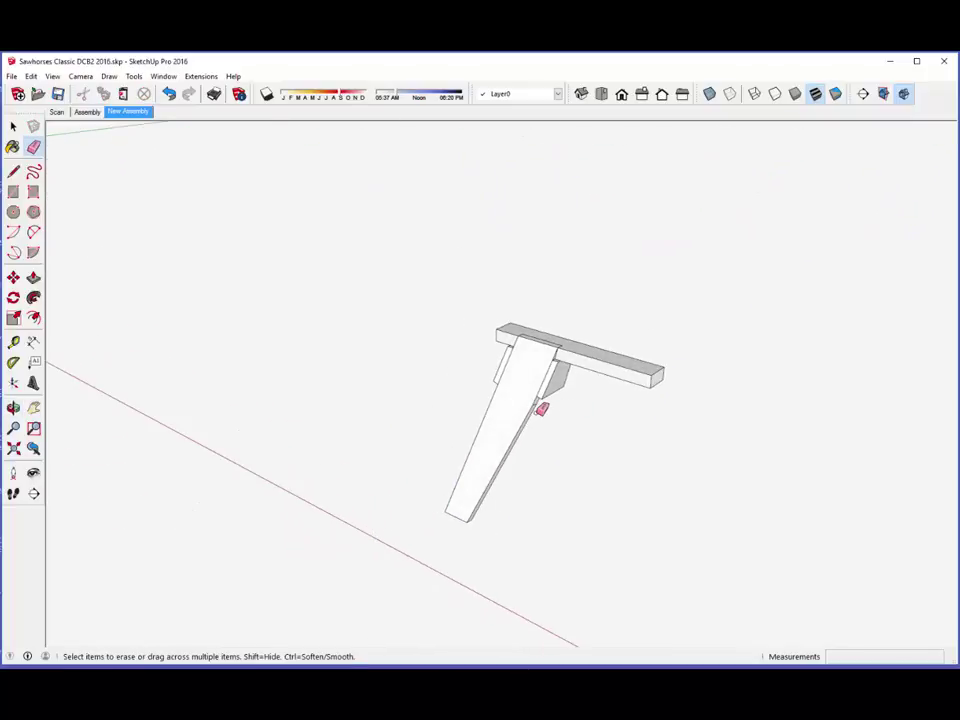
scroll(541, 409, up, 2)
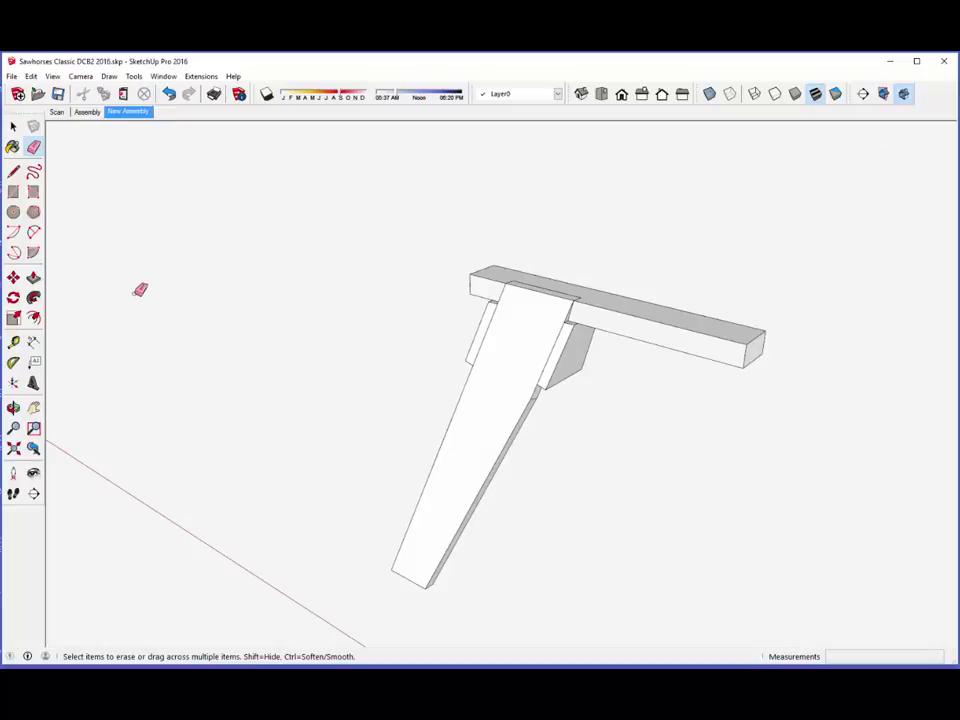
Step: Select the leg, half beam and blocks, and copy them along the red axis
click(15, 280)
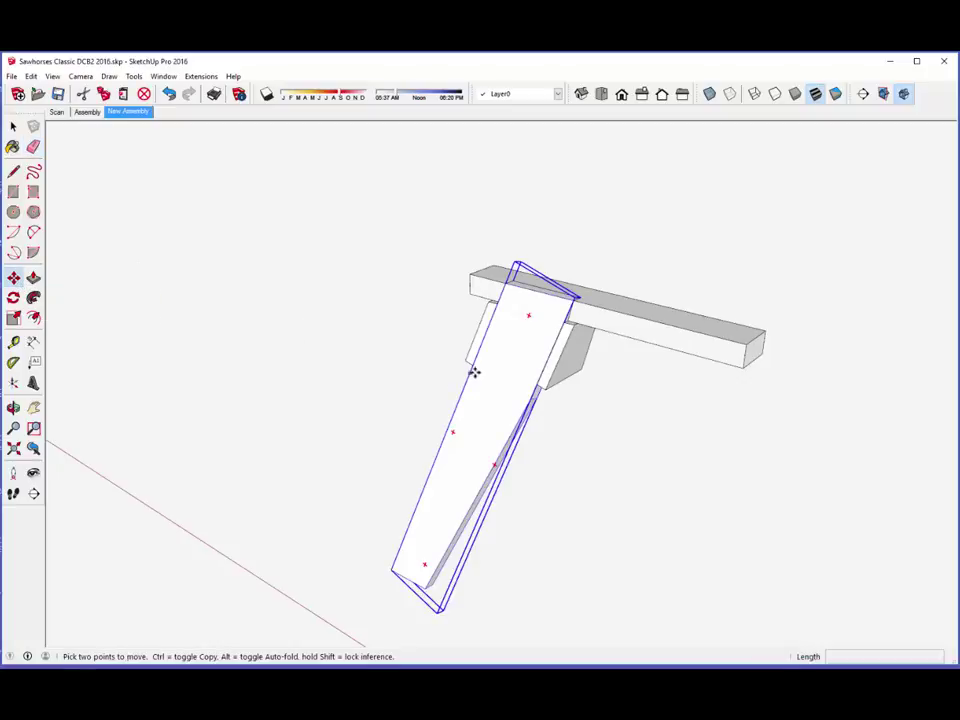
click(13, 126)
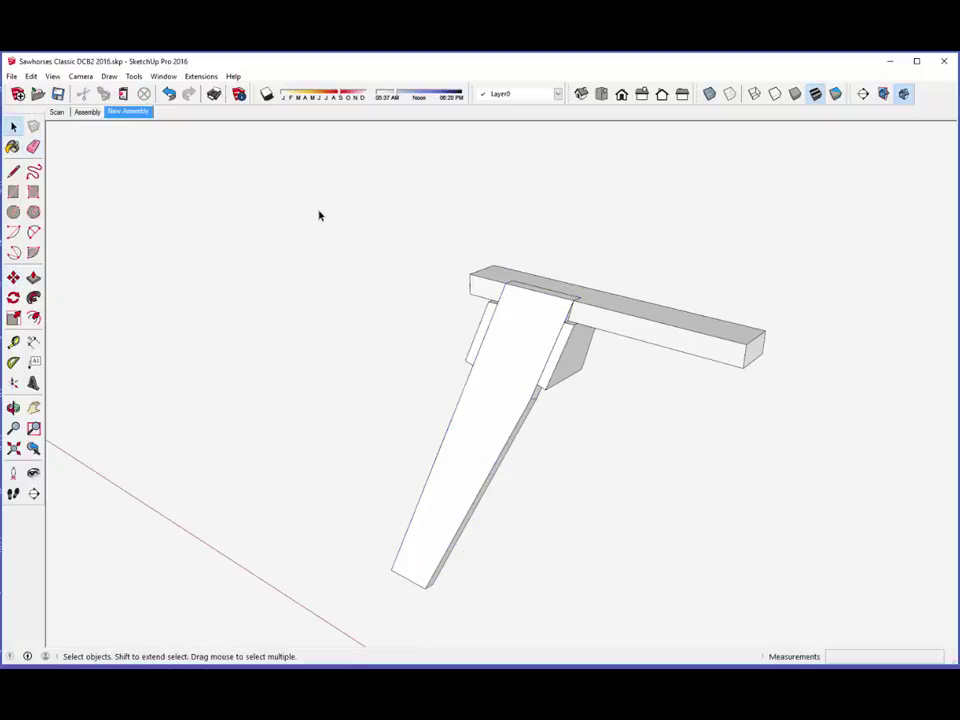
drag(319, 212, 799, 607)
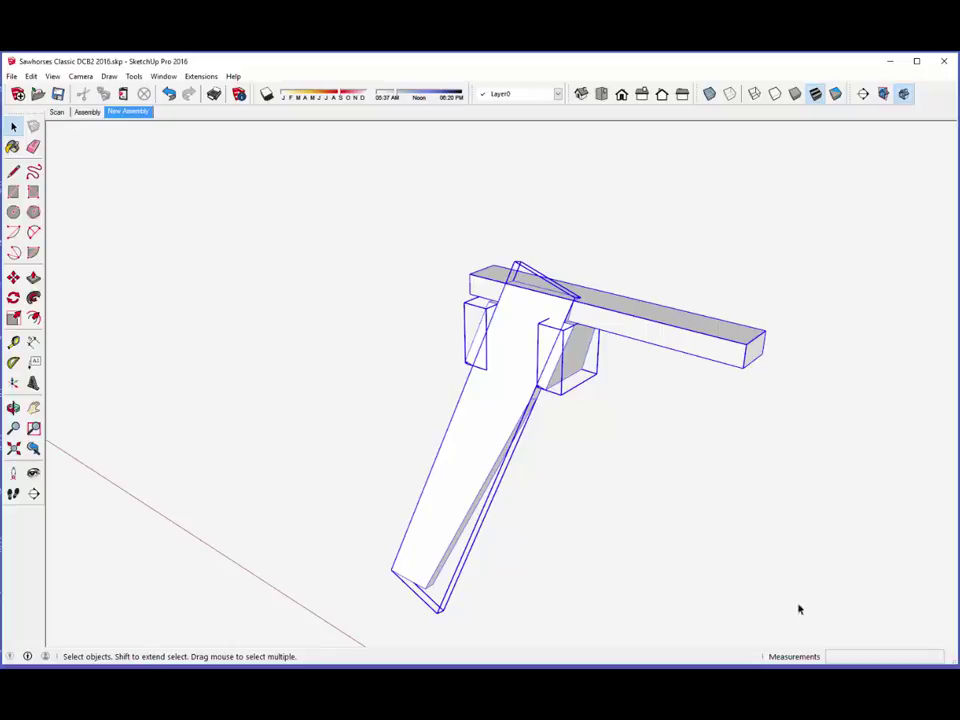
scroll(481, 295, down, 5)
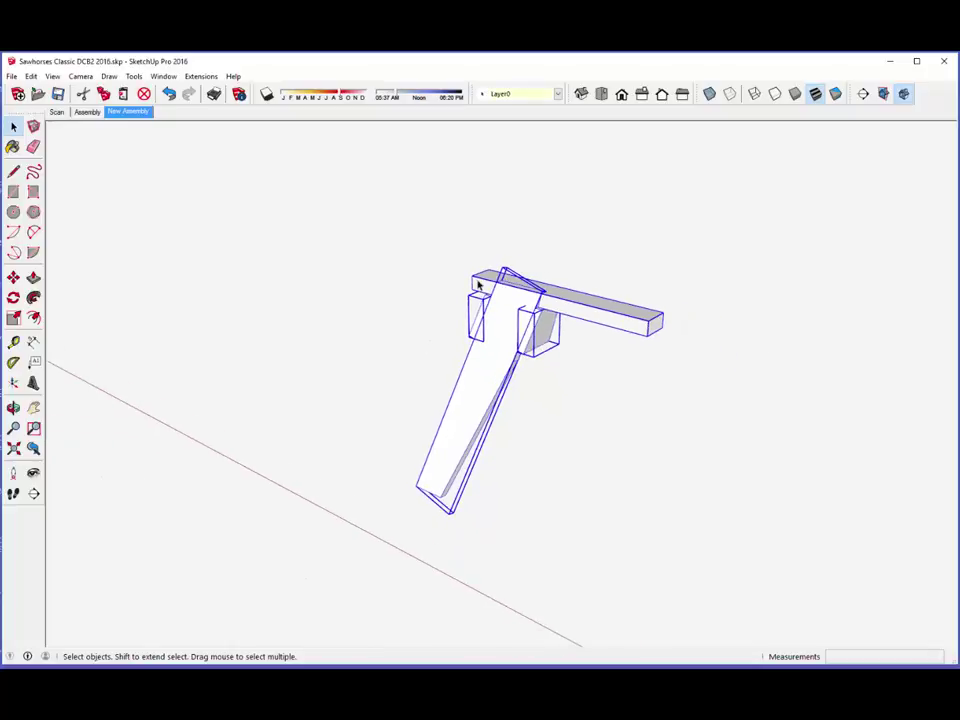
click(13, 277)
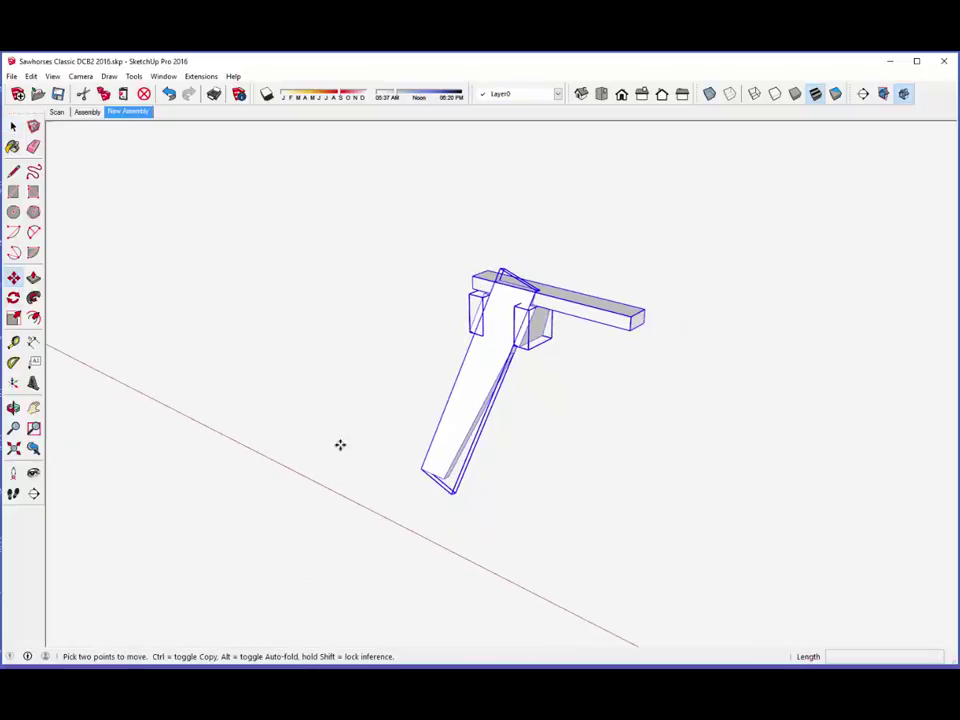
click(450, 466)
key(ctrl)
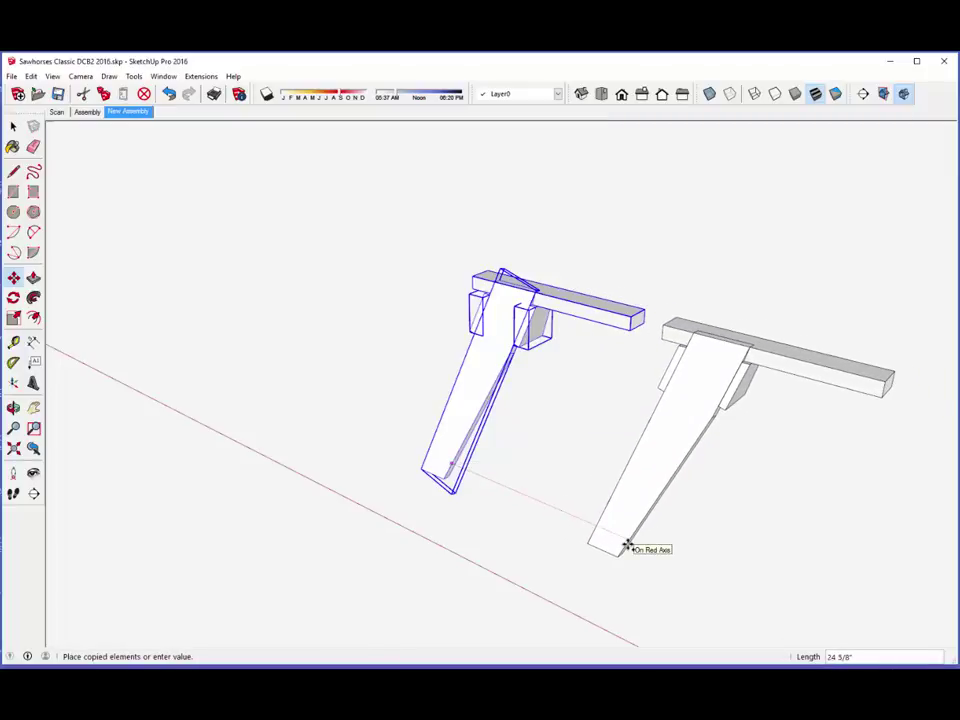
click(627, 545)
Step: Flip the copy along the red direction and butt its beam against the original beam
right_click(671, 416)
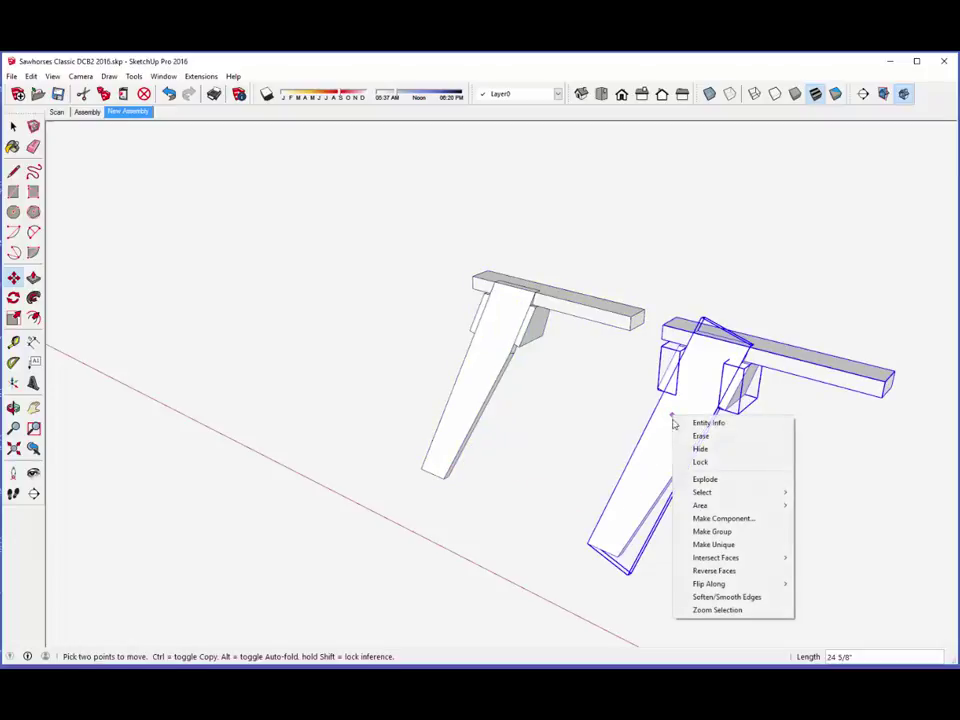
mouse_move(741, 585)
click(816, 583)
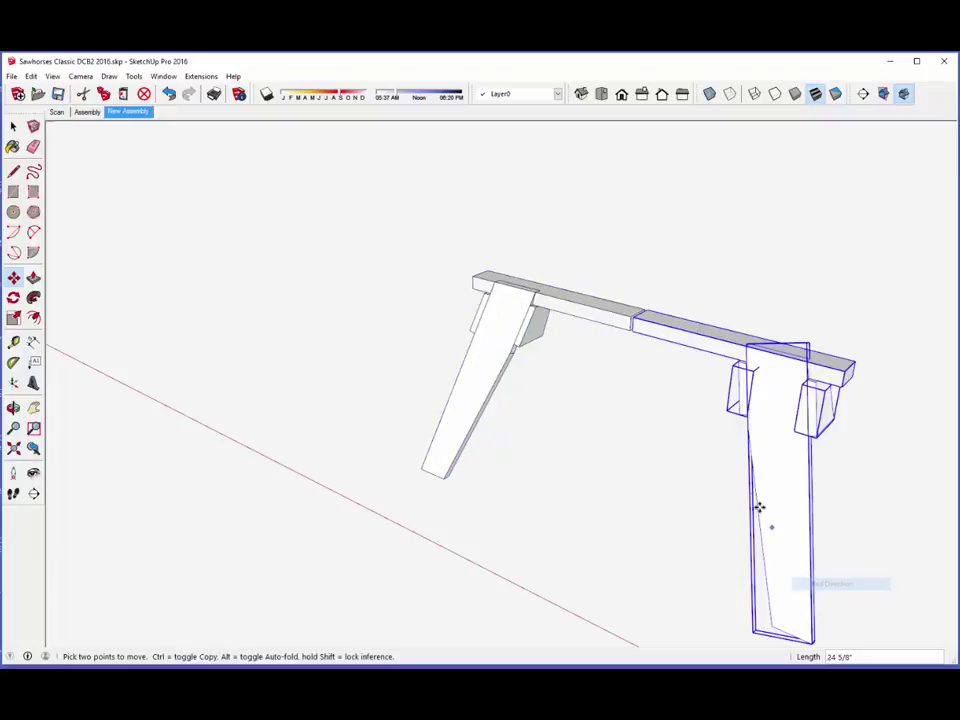
scroll(650, 325, up, 5)
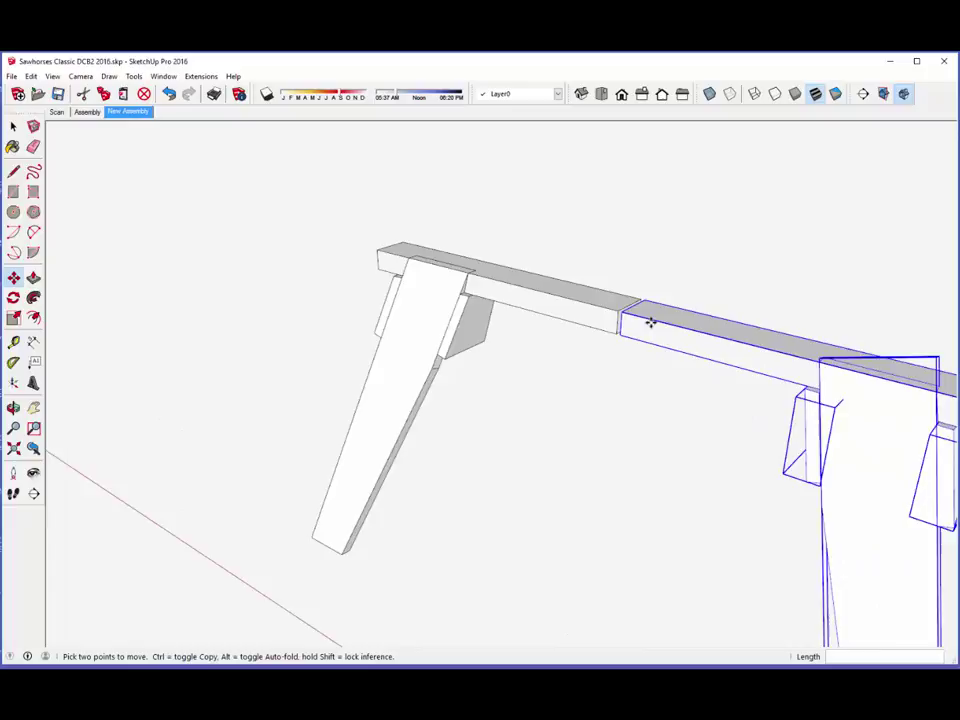
scroll(645, 315, up, 2)
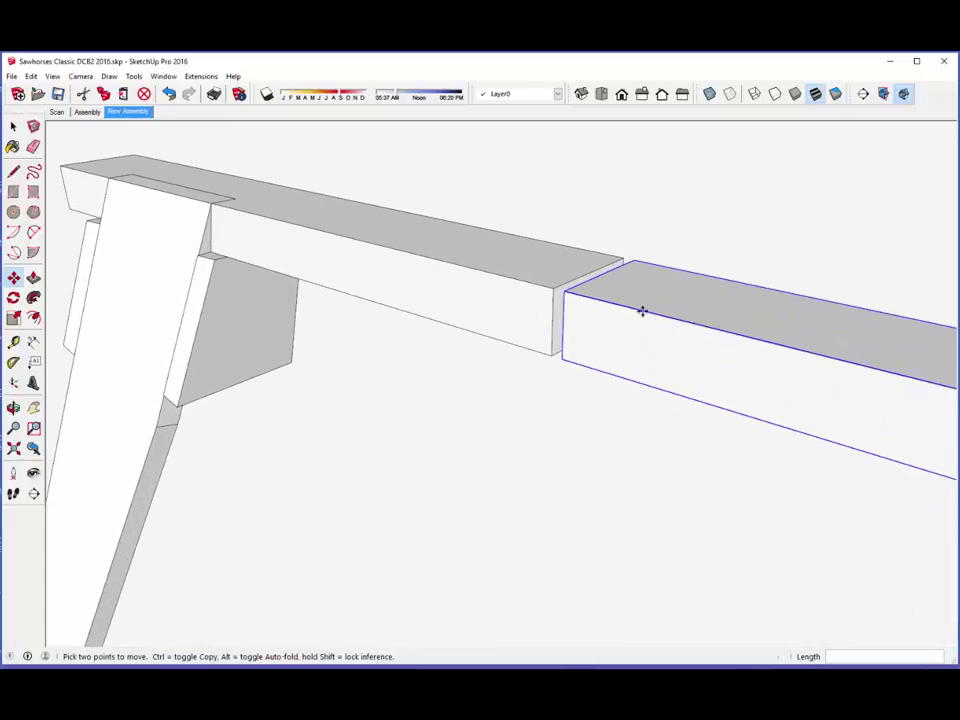
click(566, 293)
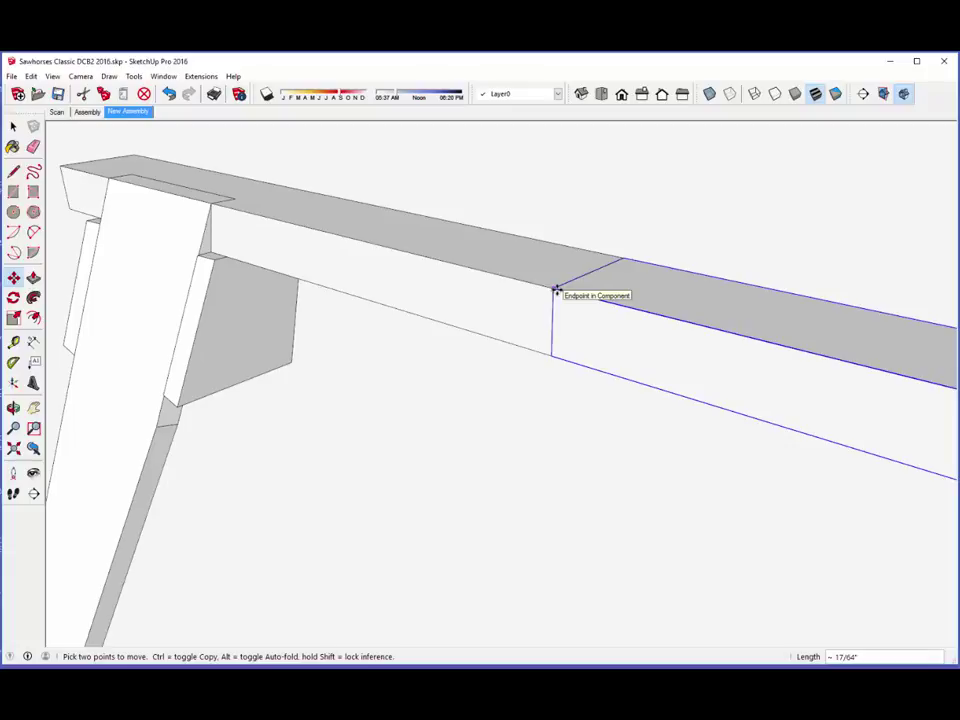
click(557, 289)
scroll(425, 276, down, 8)
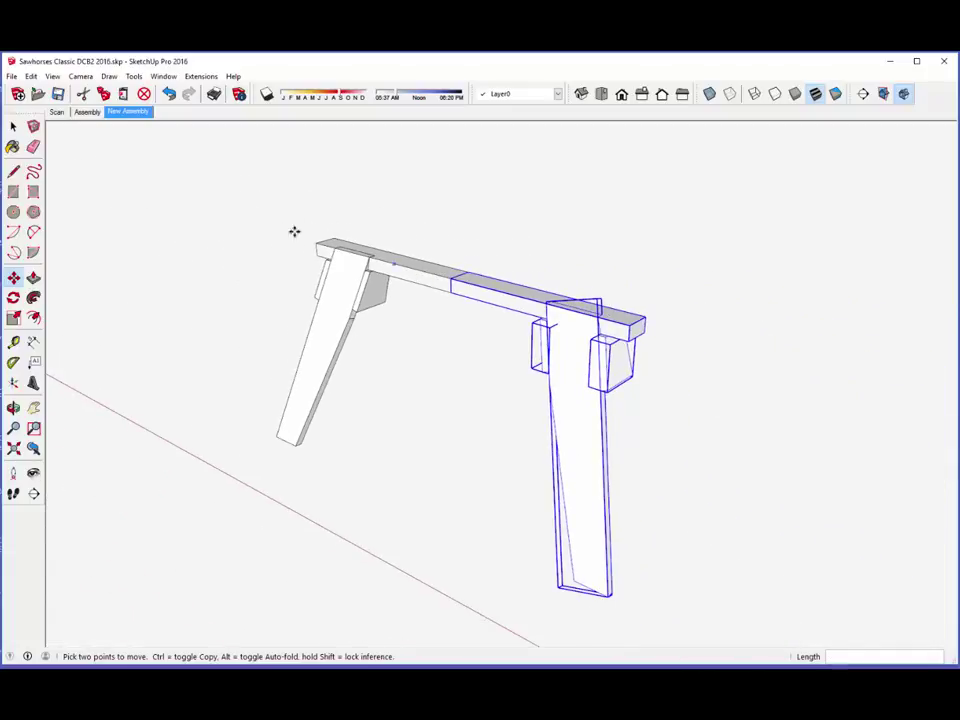
Step: Select both side-frame quadrants and place a copy behind the original
click(13, 126)
drag(176, 192, 692, 619)
middle_drag(613, 337, 397, 368)
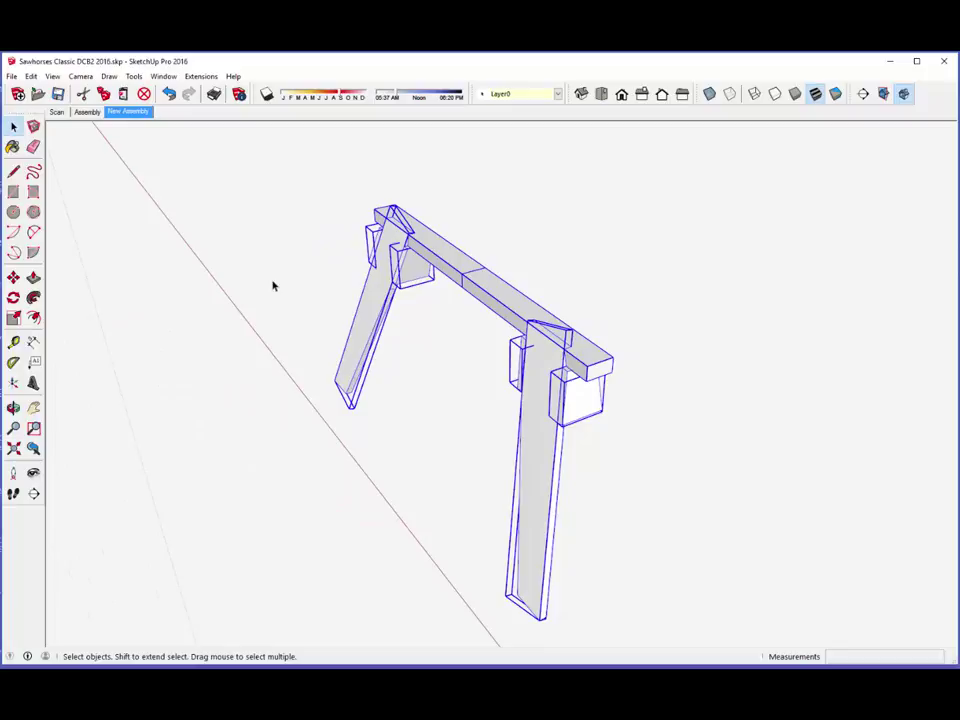
click(13, 277)
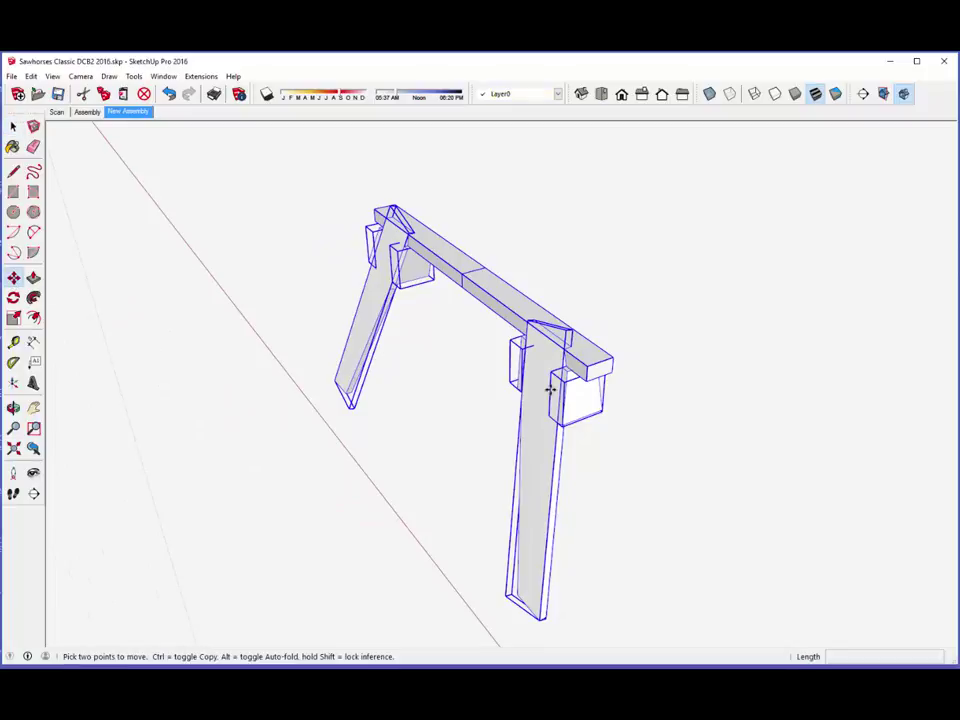
click(528, 298)
key(ctrl)
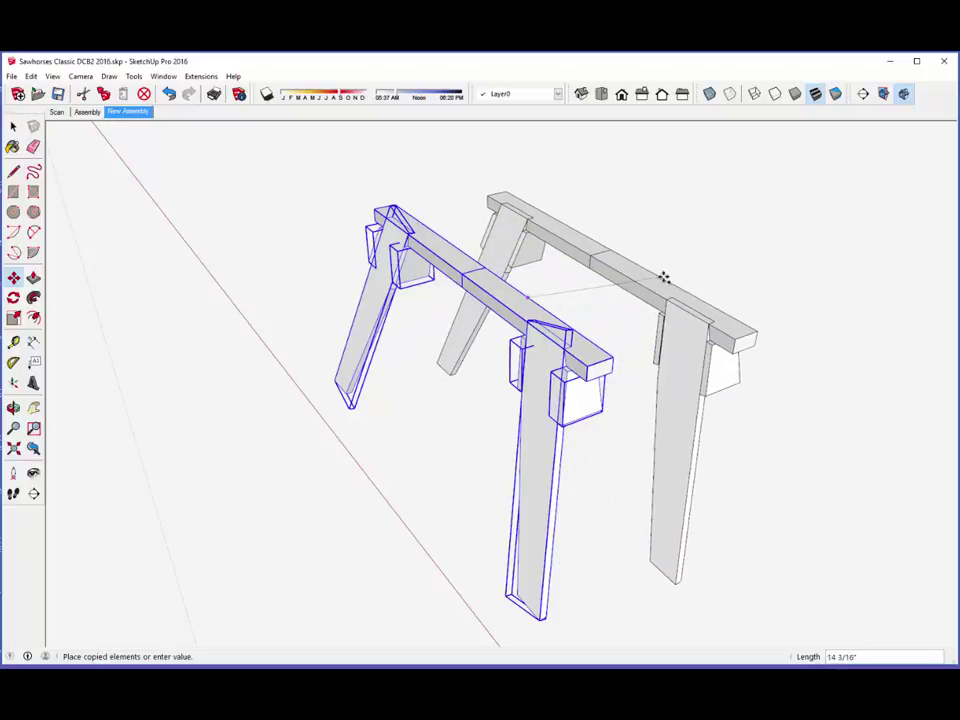
click(673, 259)
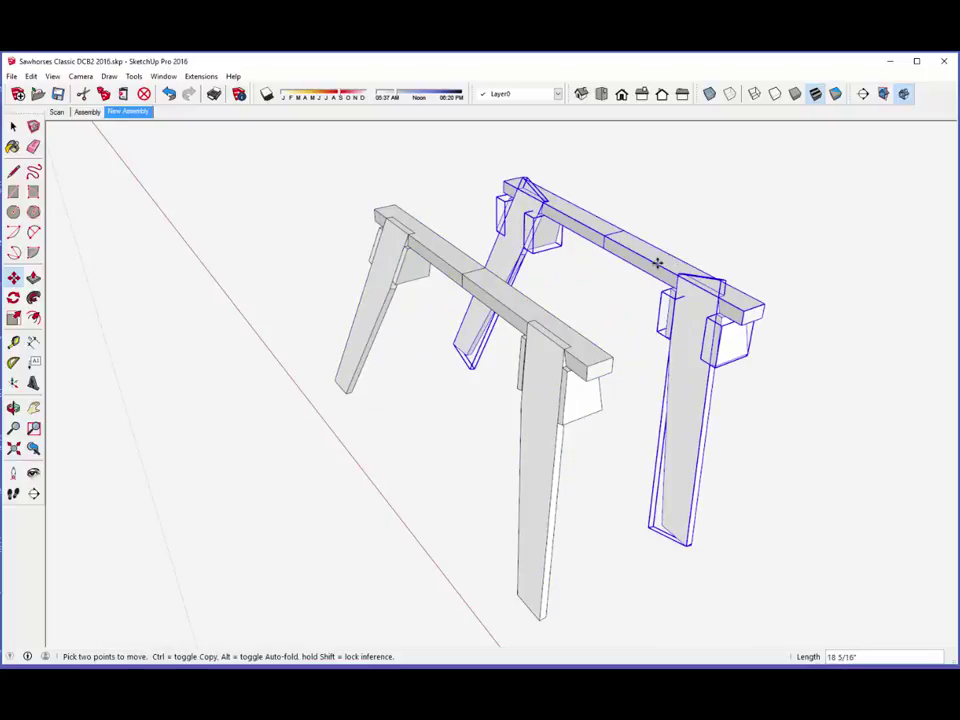
Step: Flip the back frame copy along the green direction
right_click(657, 264)
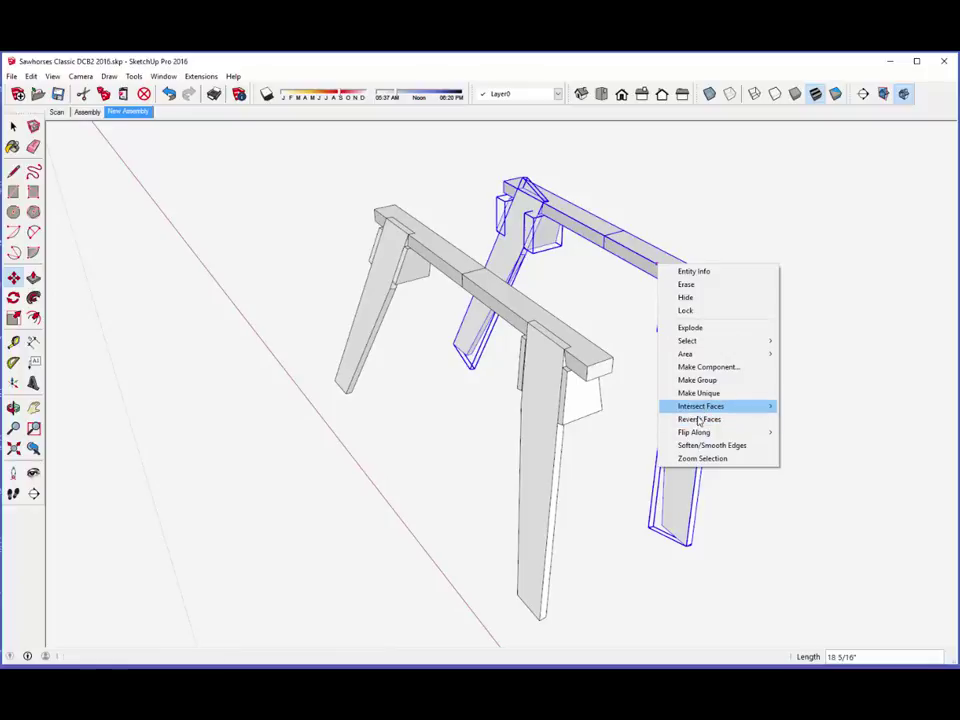
mouse_move(705, 432)
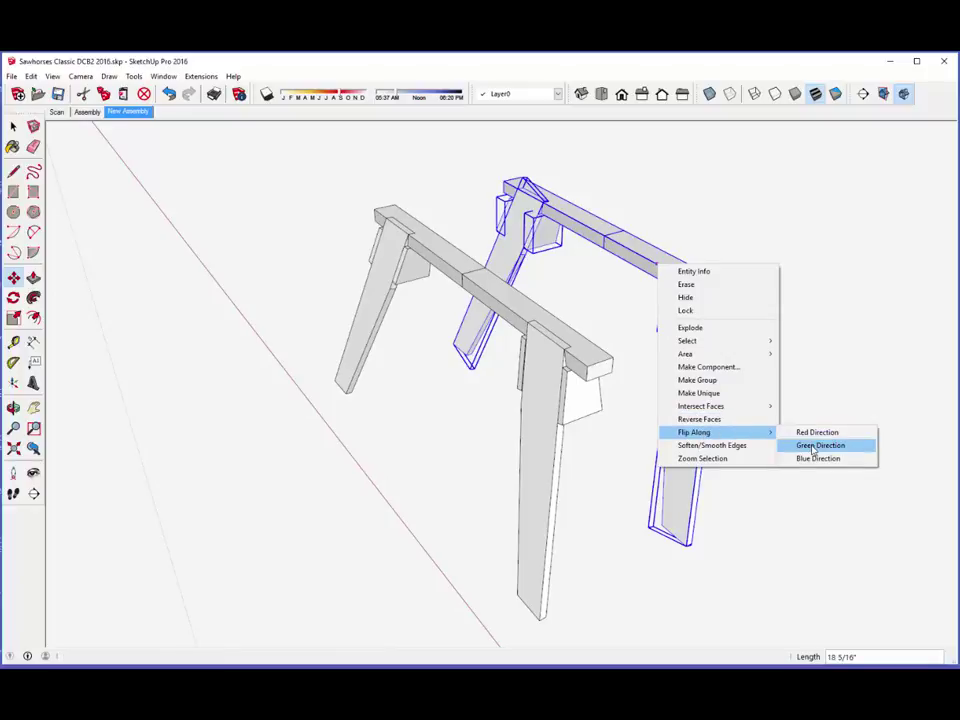
click(809, 444)
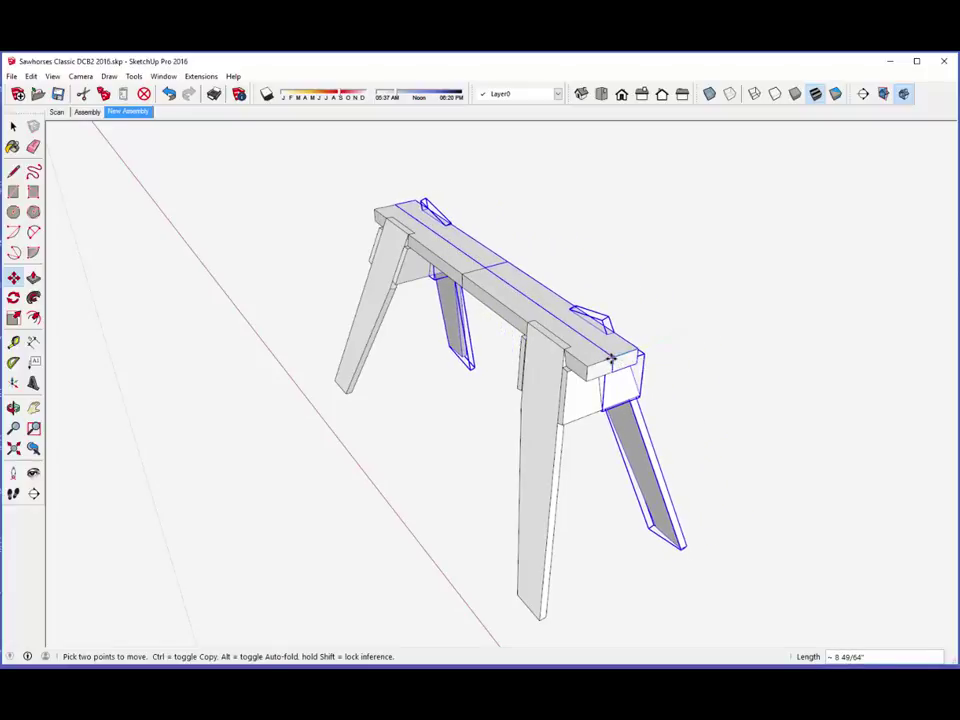
click(13, 127)
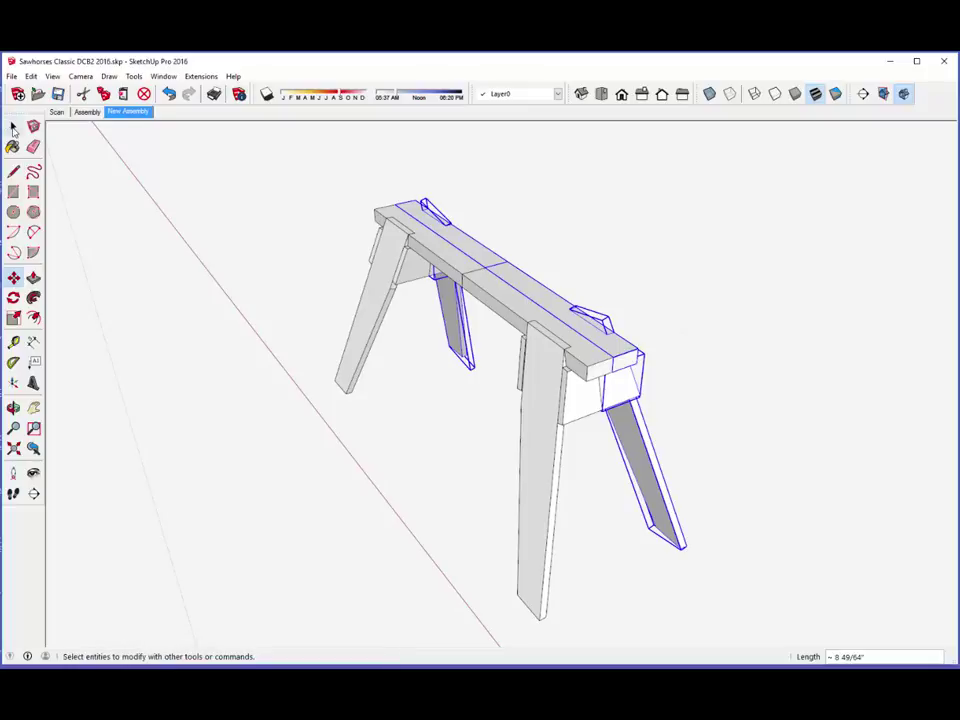
Step: Delete the small cleat block under the beam beside the front right leg
click(255, 300)
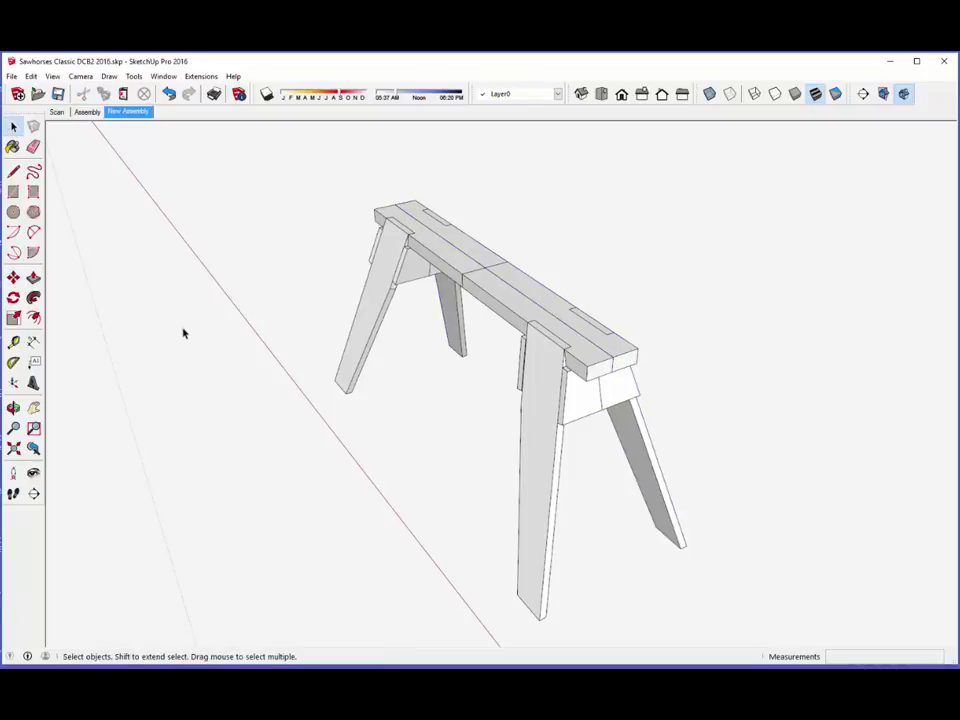
middle_drag(182, 332, 279, 330)
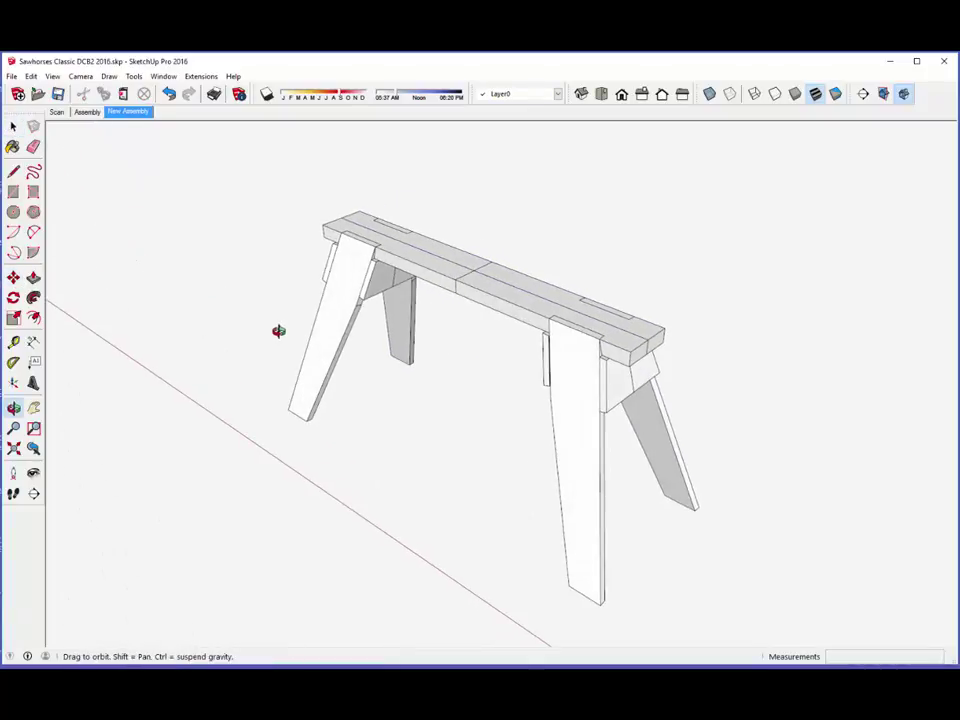
click(450, 269)
click(512, 281)
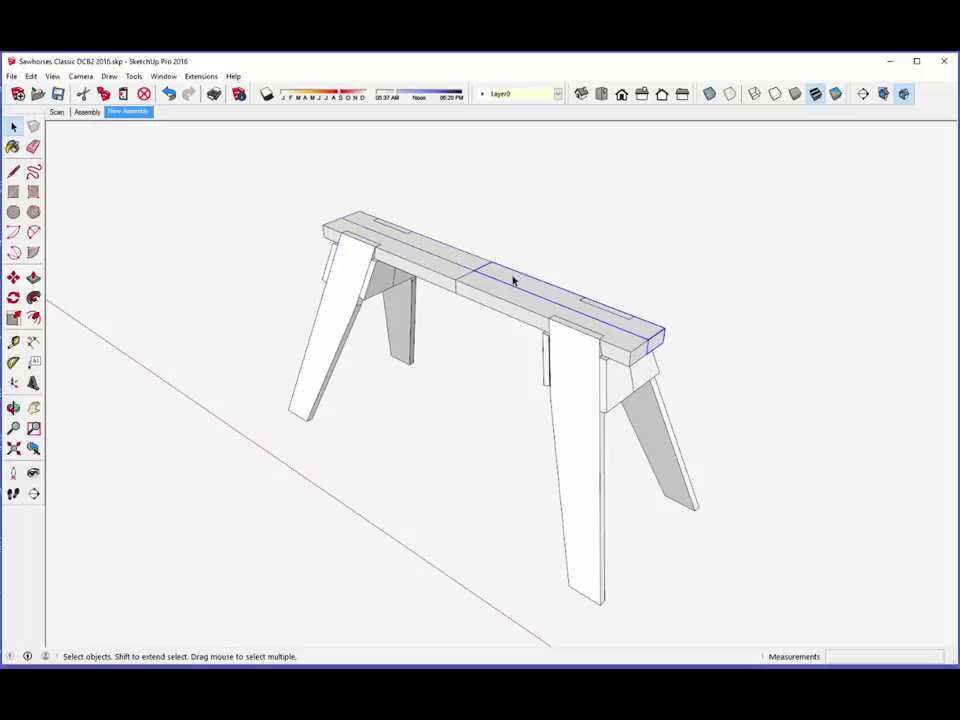
click(500, 298)
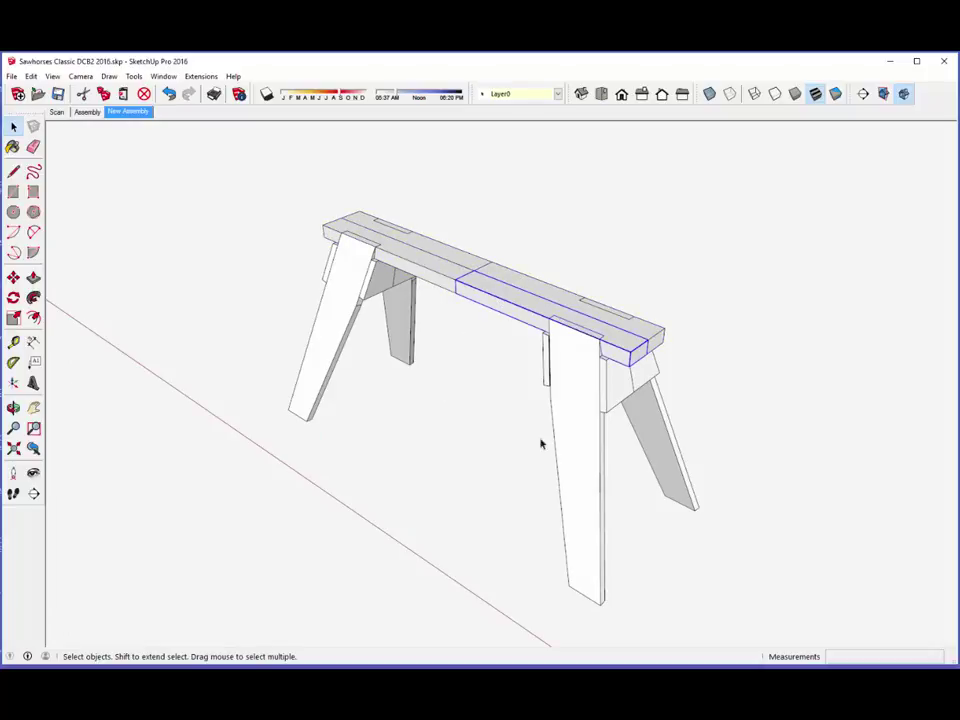
click(622, 391)
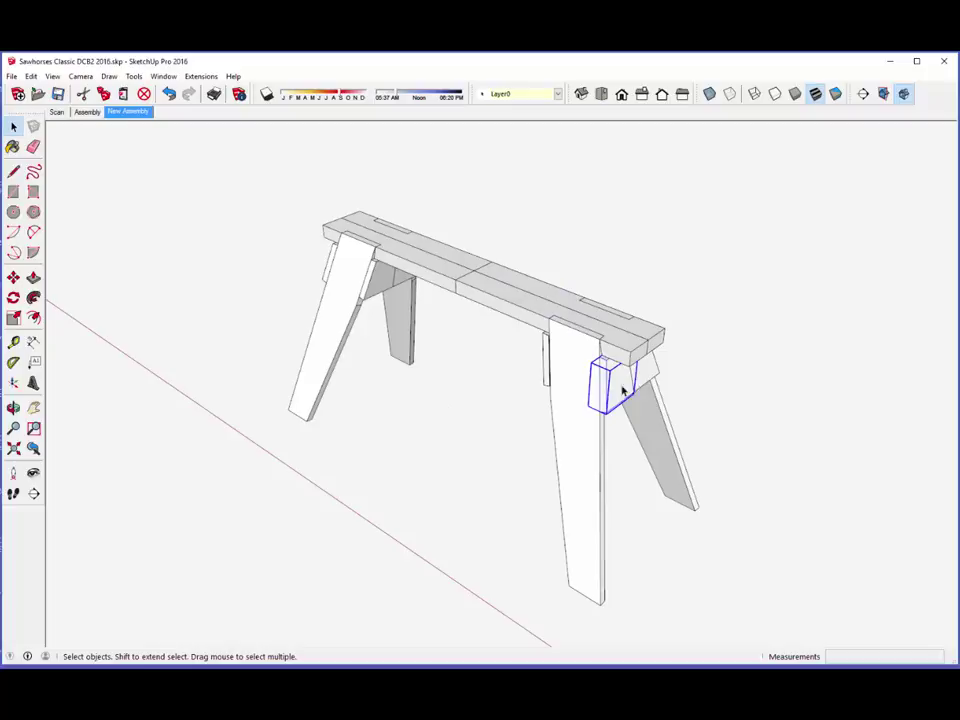
key(Delete)
click(651, 374)
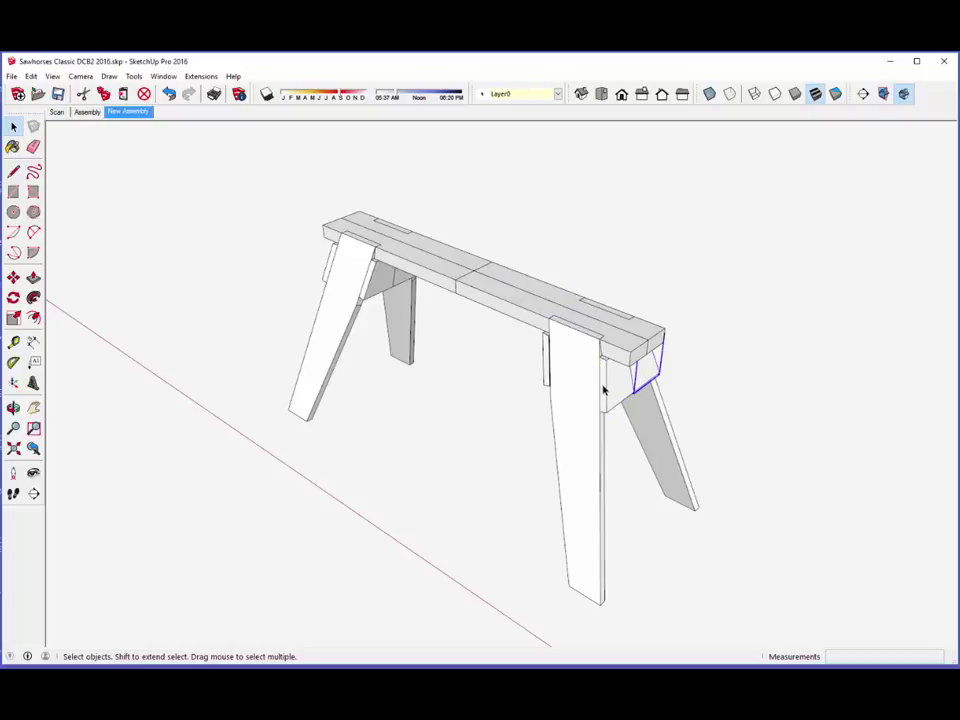
scroll(432, 272, down, 1)
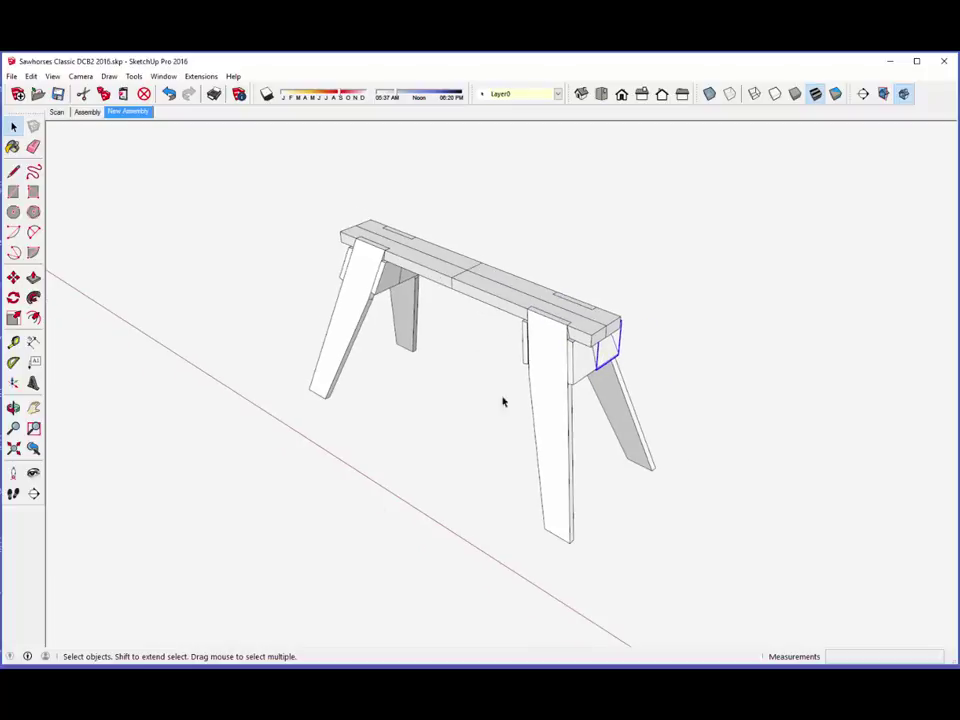
scroll(547, 400, up, 1)
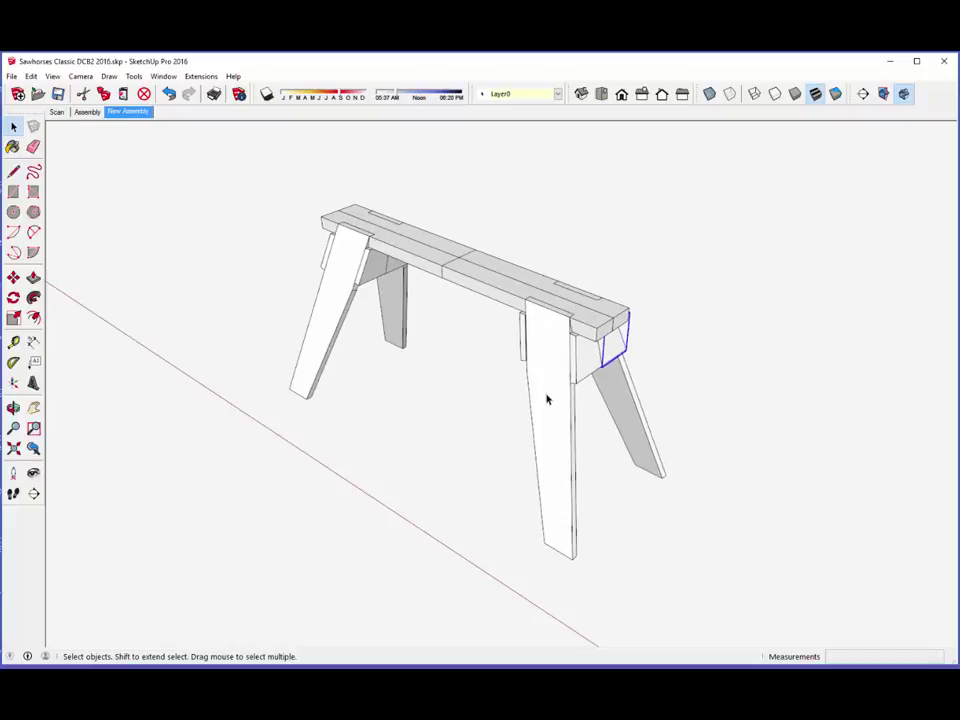
scroll(547, 400, up, 1)
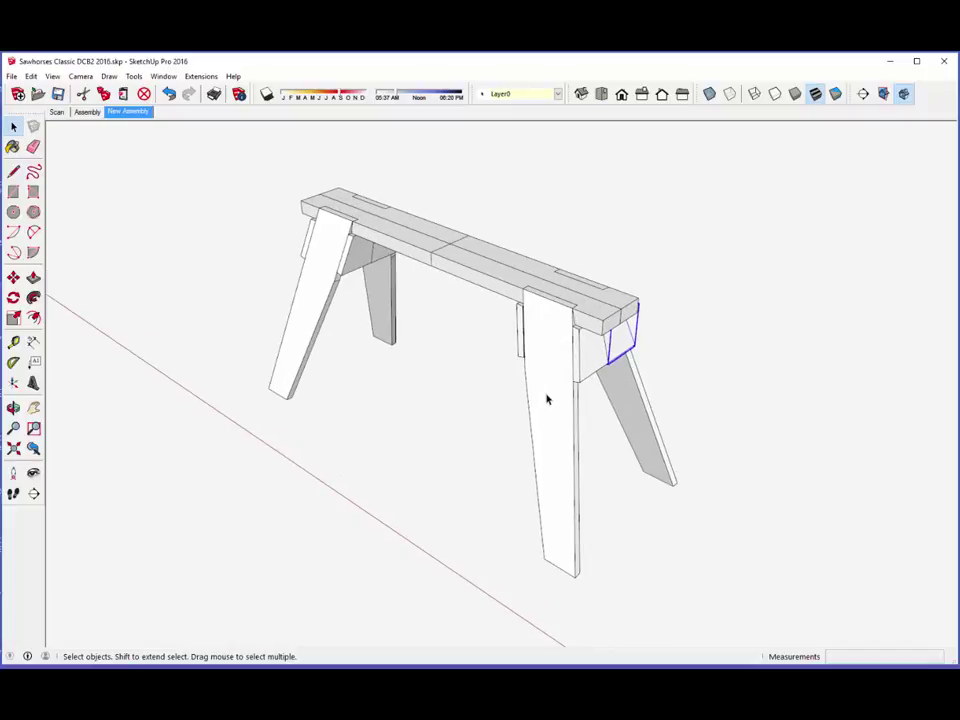
Step: Switch to the Assembly scene to show the sawhorse casting shadows
click(88, 112)
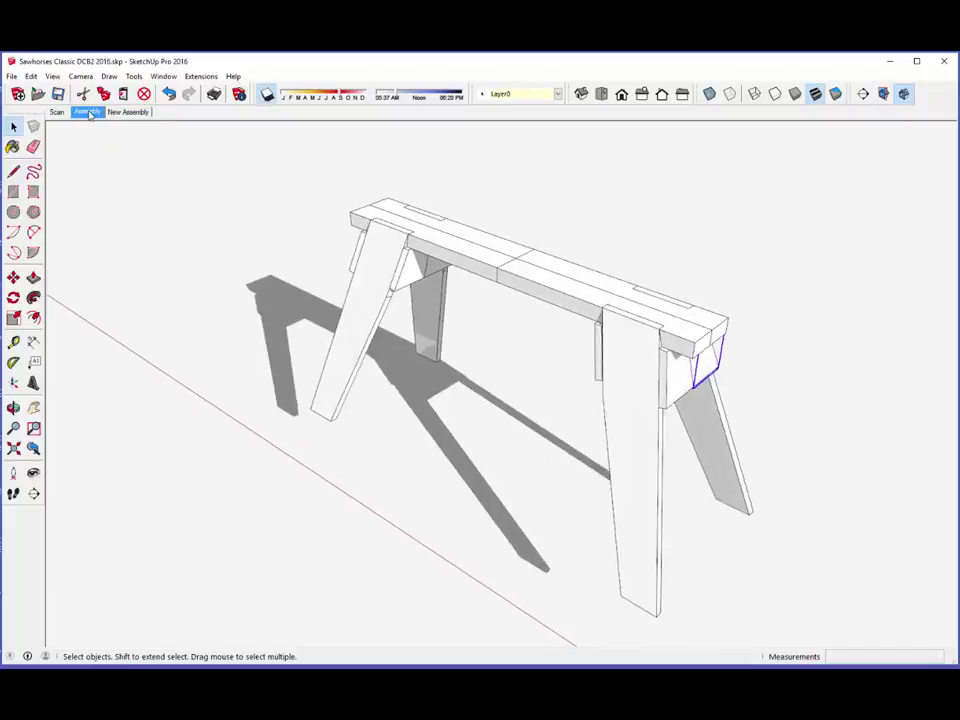